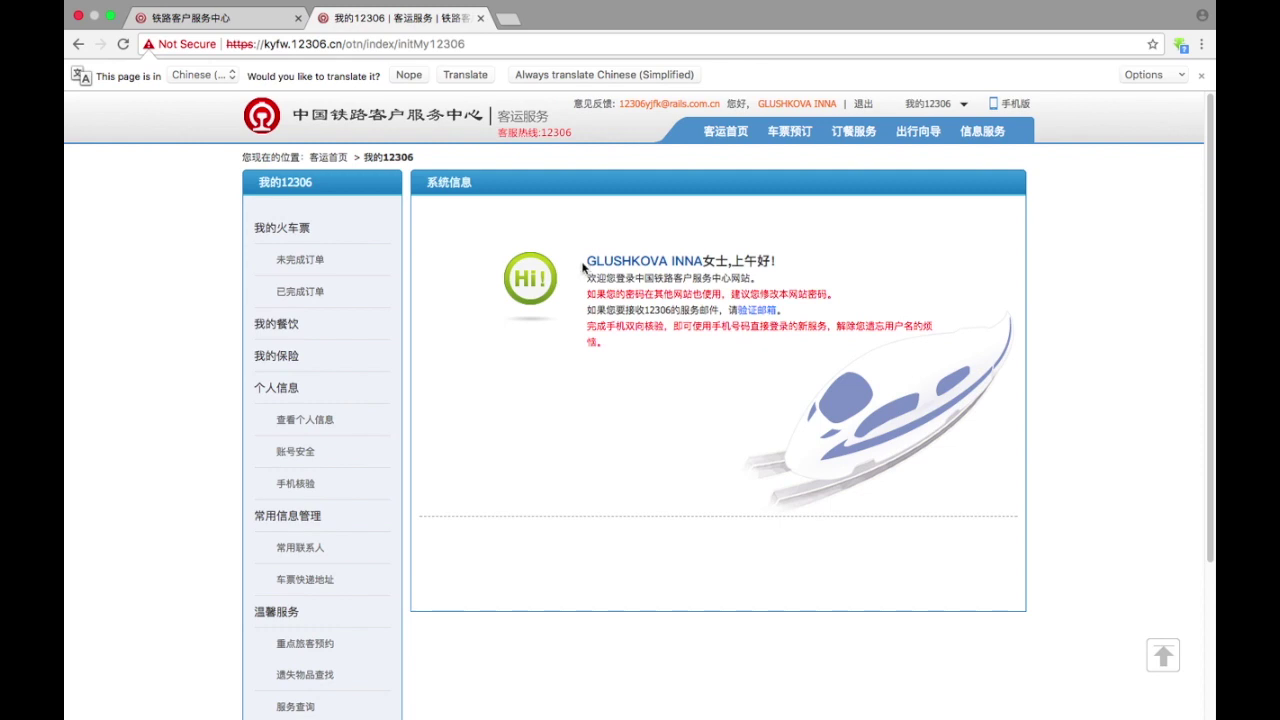
- Translate the page to English, then open 常用联系人 to list the two saved passengers
left_click(460, 76)
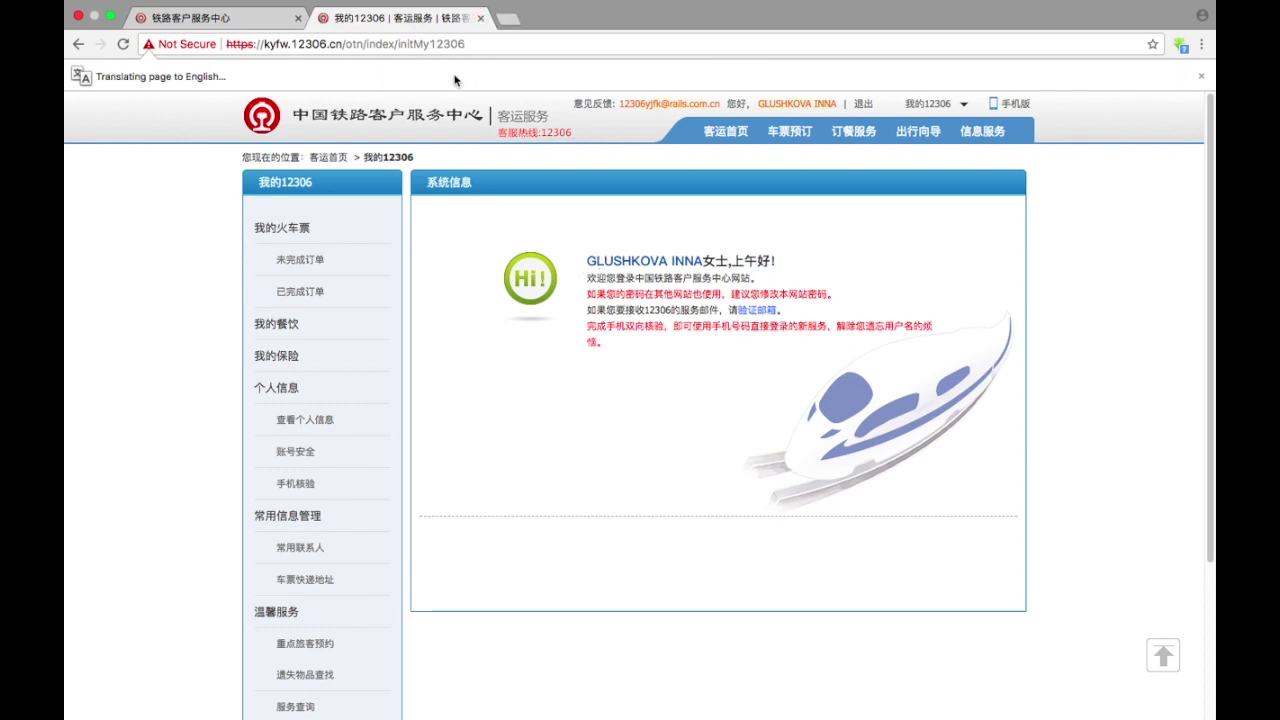
scroll(460, 484, "down", 3)
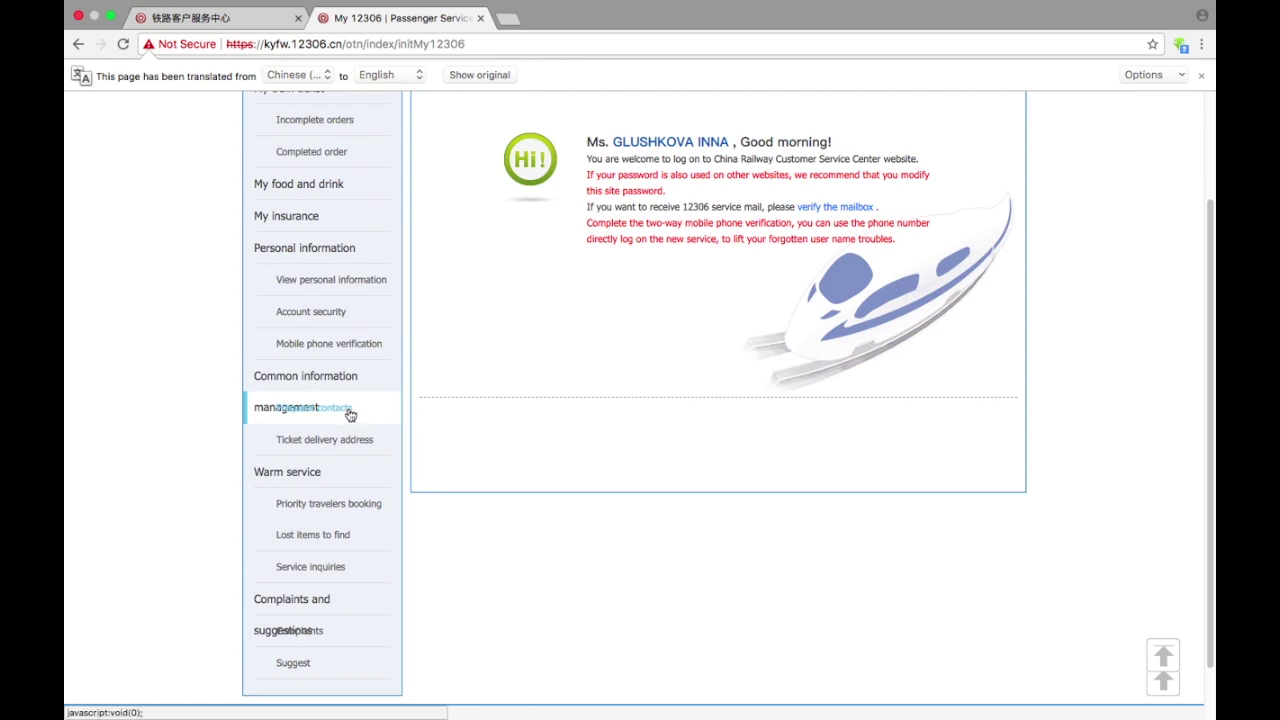
scroll(350, 414, "up", 1)
scroll(349, 409, "down", 2)
scroll(345, 300, "up", 5)
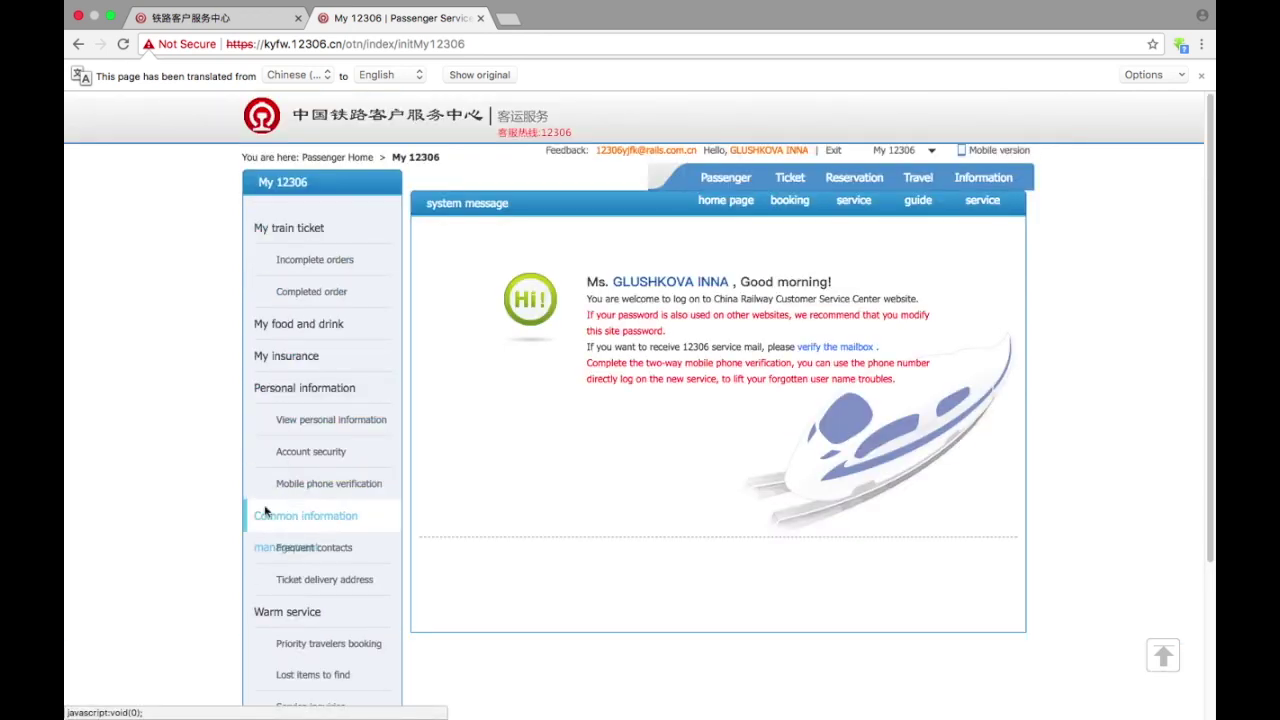
left_click(355, 545)
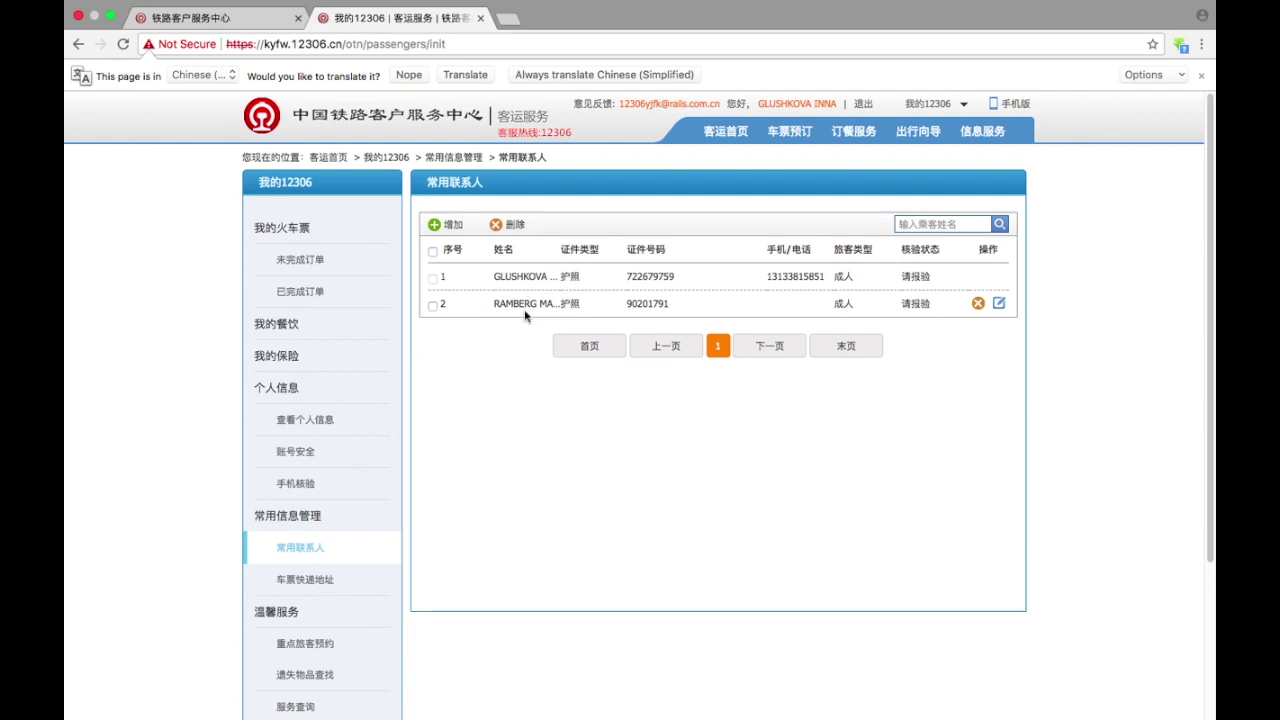
- Start a new frequent contact, entering the passenger's name and country 玻利维亚BOLIVIA
left_click(435, 229)
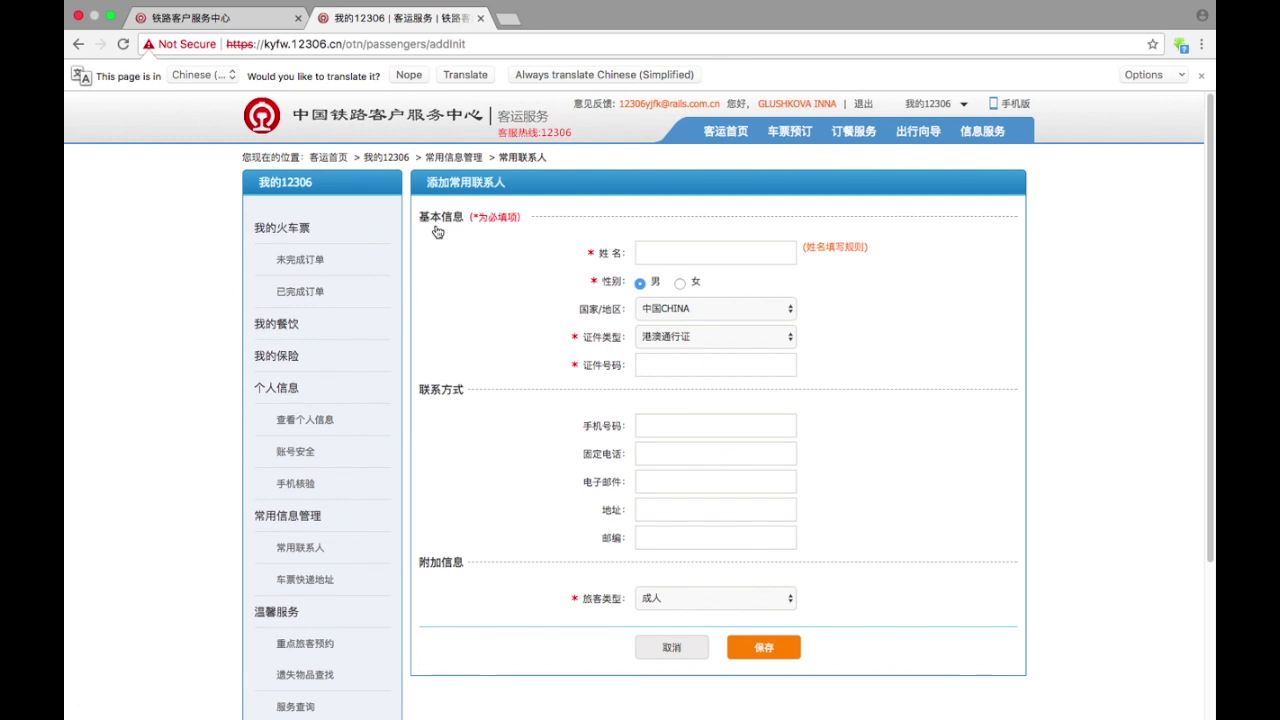
left_click(667, 248)
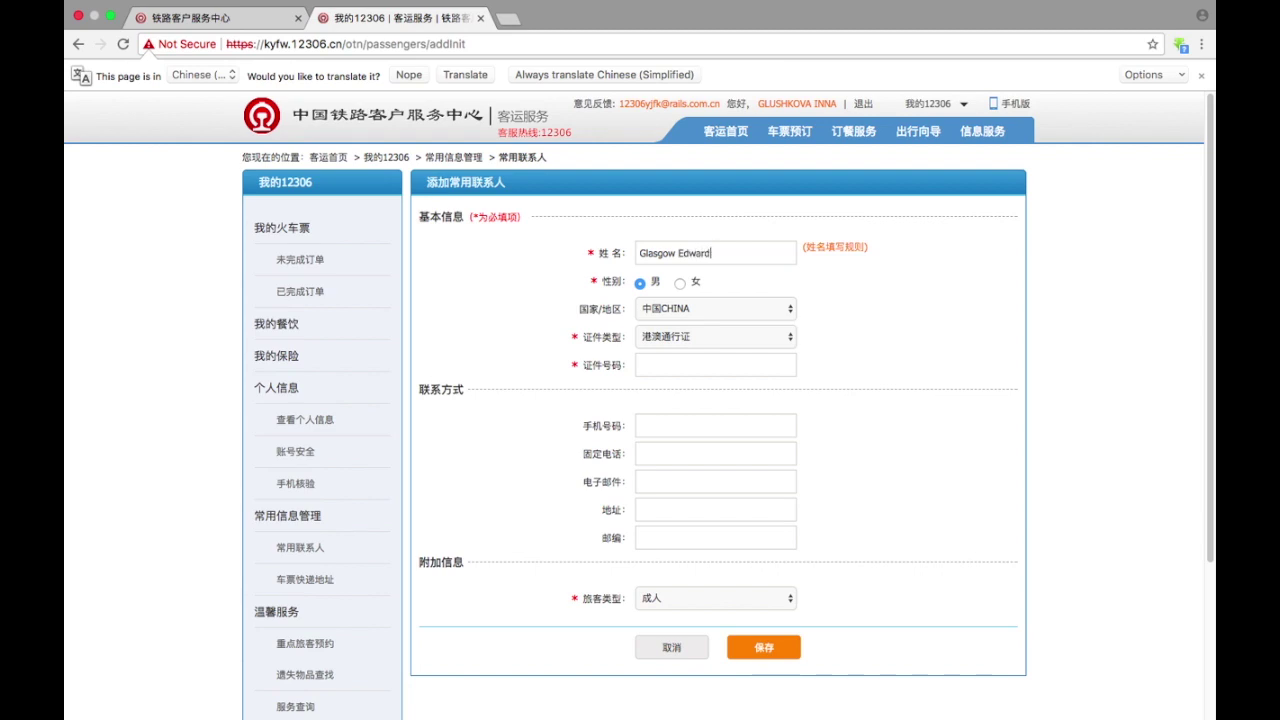
left_click(689, 313)
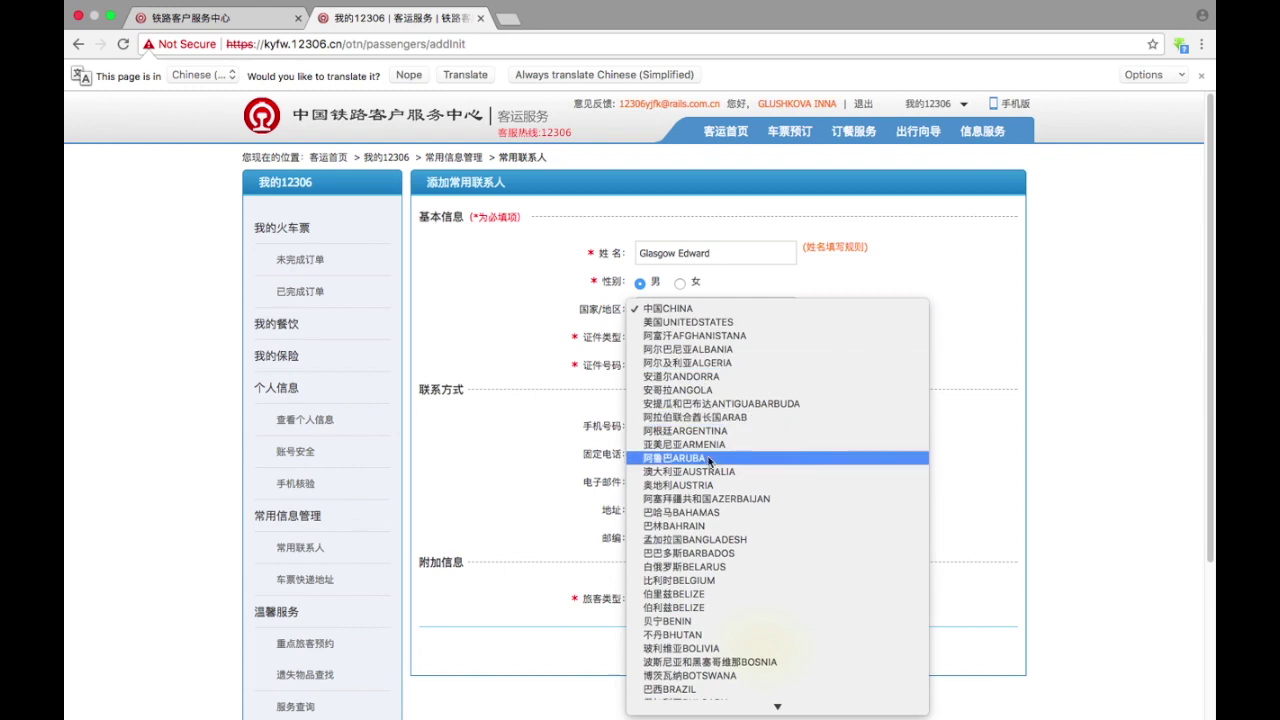
left_click(765, 648)
- Set ID type 护照 with the passport number, keep 成人, save, and confirm success
left_click(682, 338)
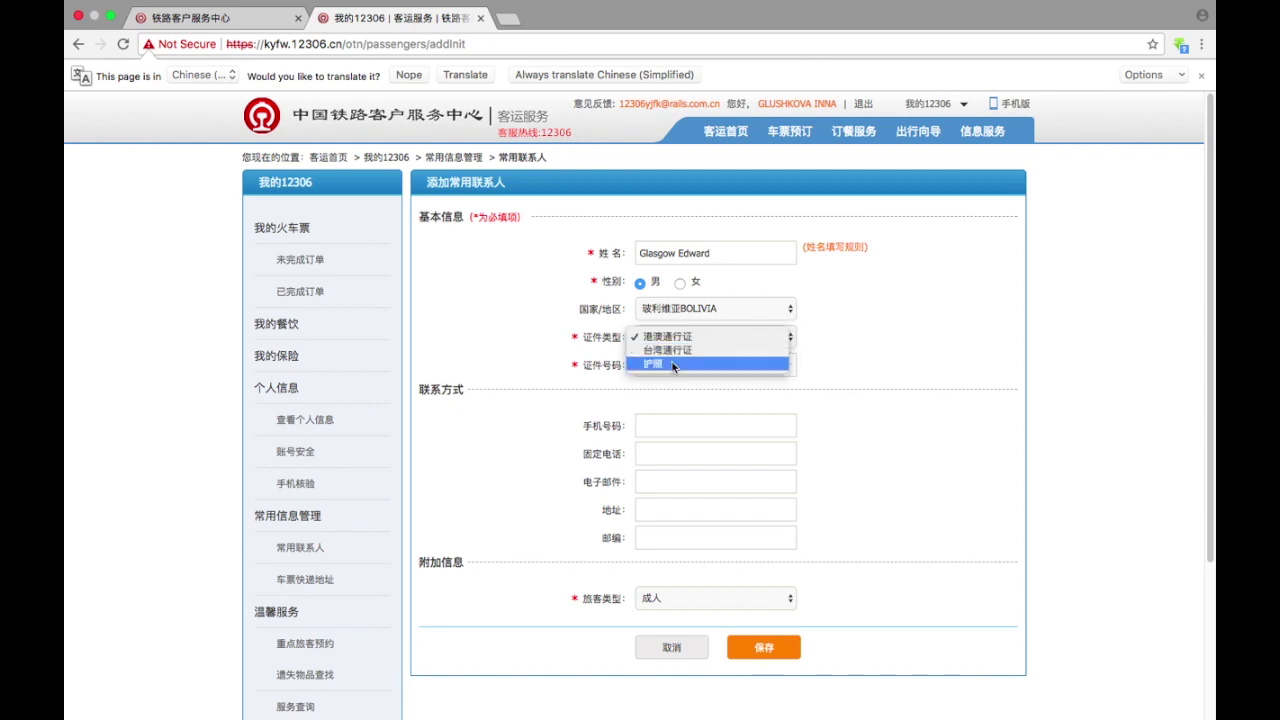
left_click(667, 365)
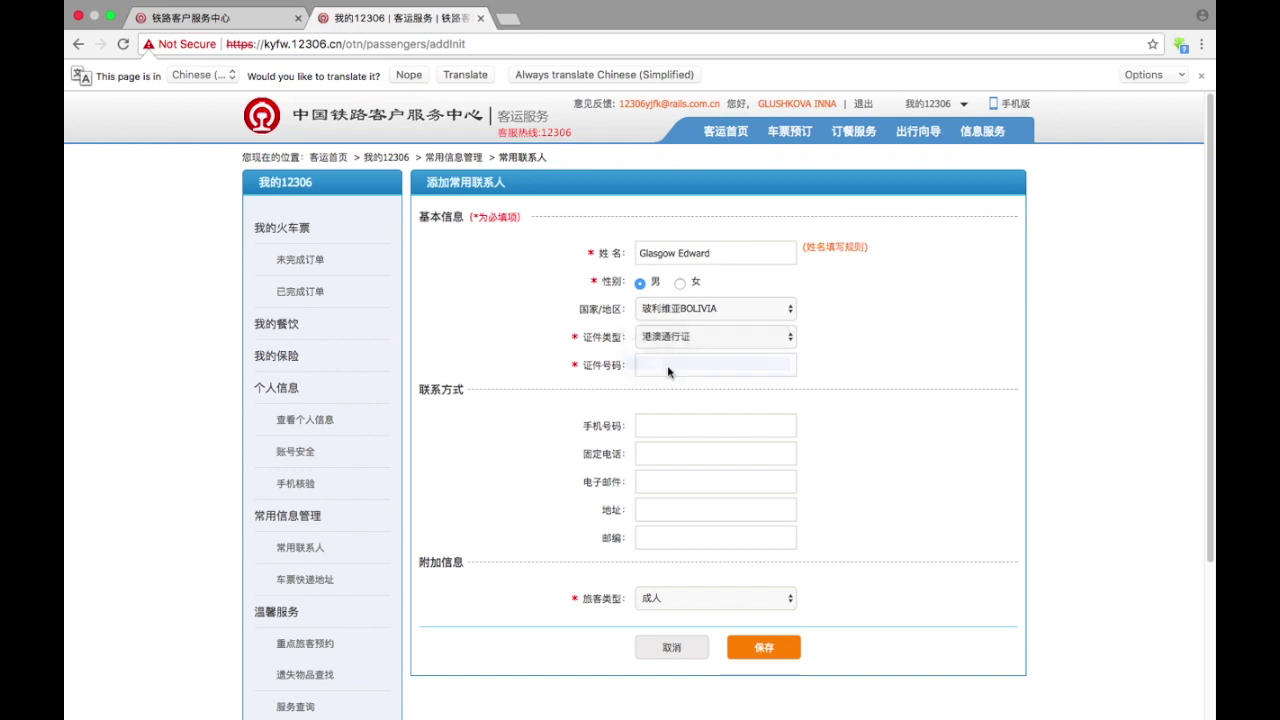
left_click(668, 368)
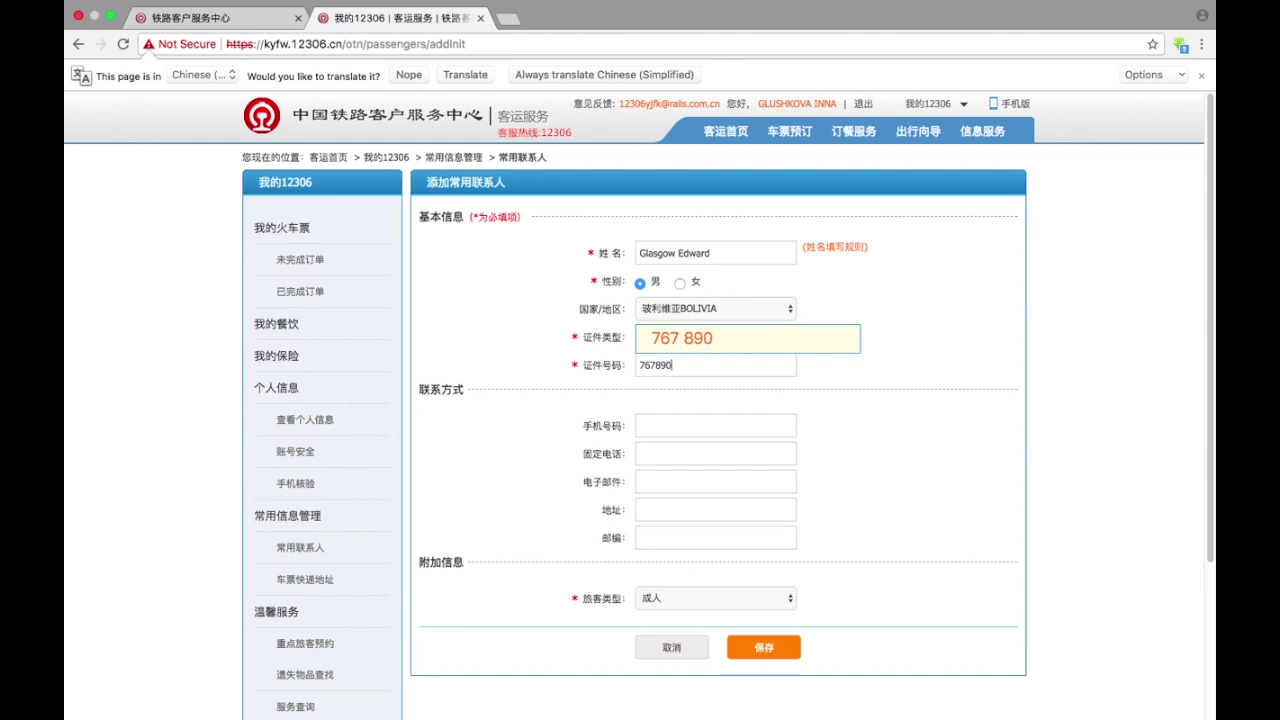
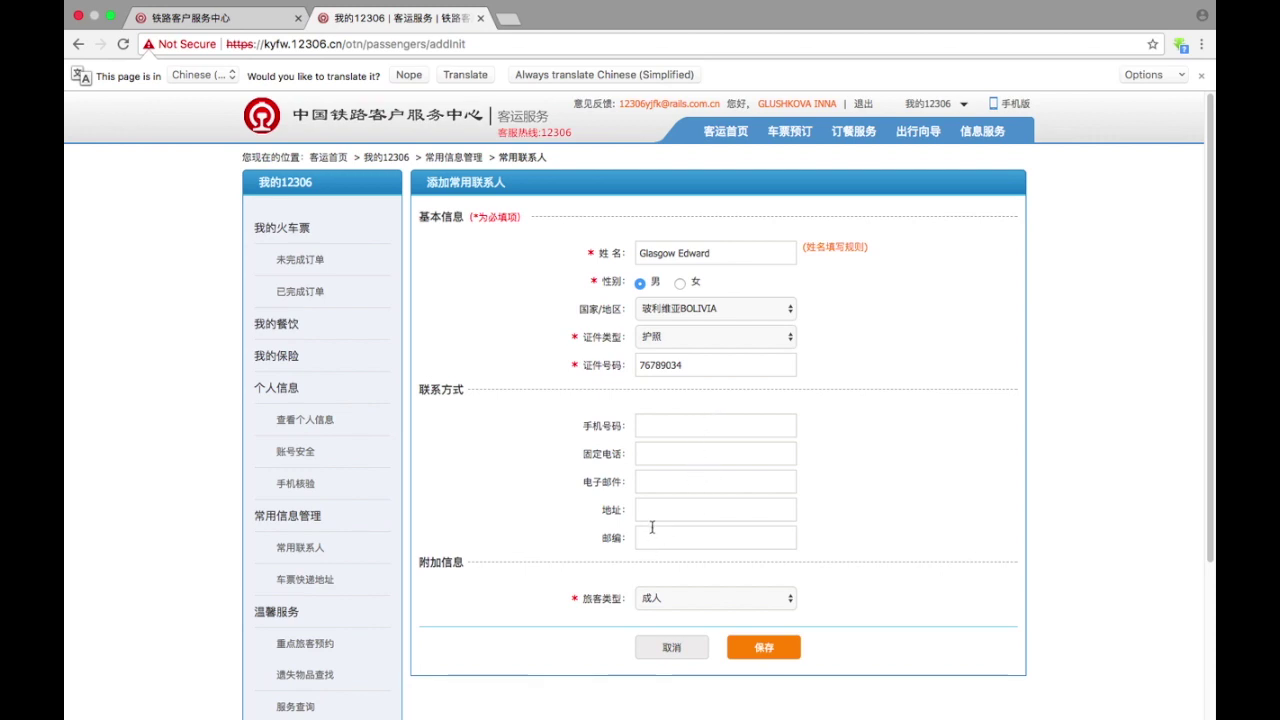
scroll(555, 505, "down", 3)
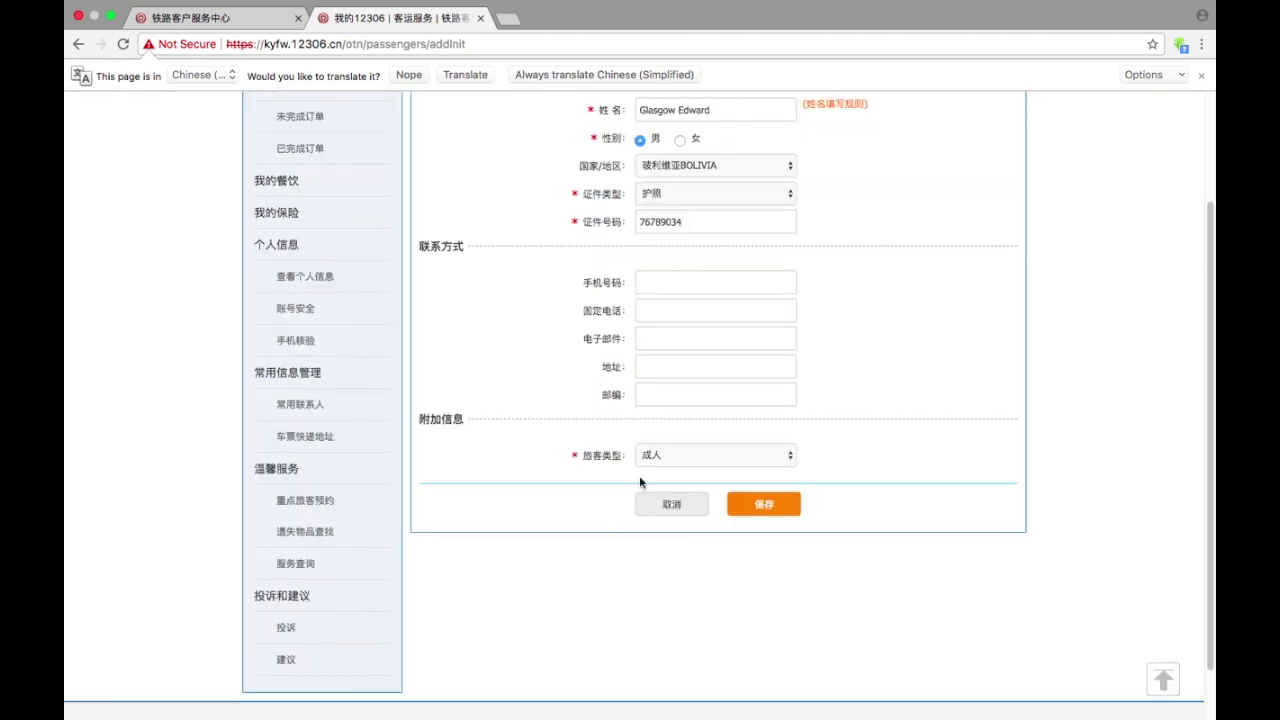
left_click(696, 455)
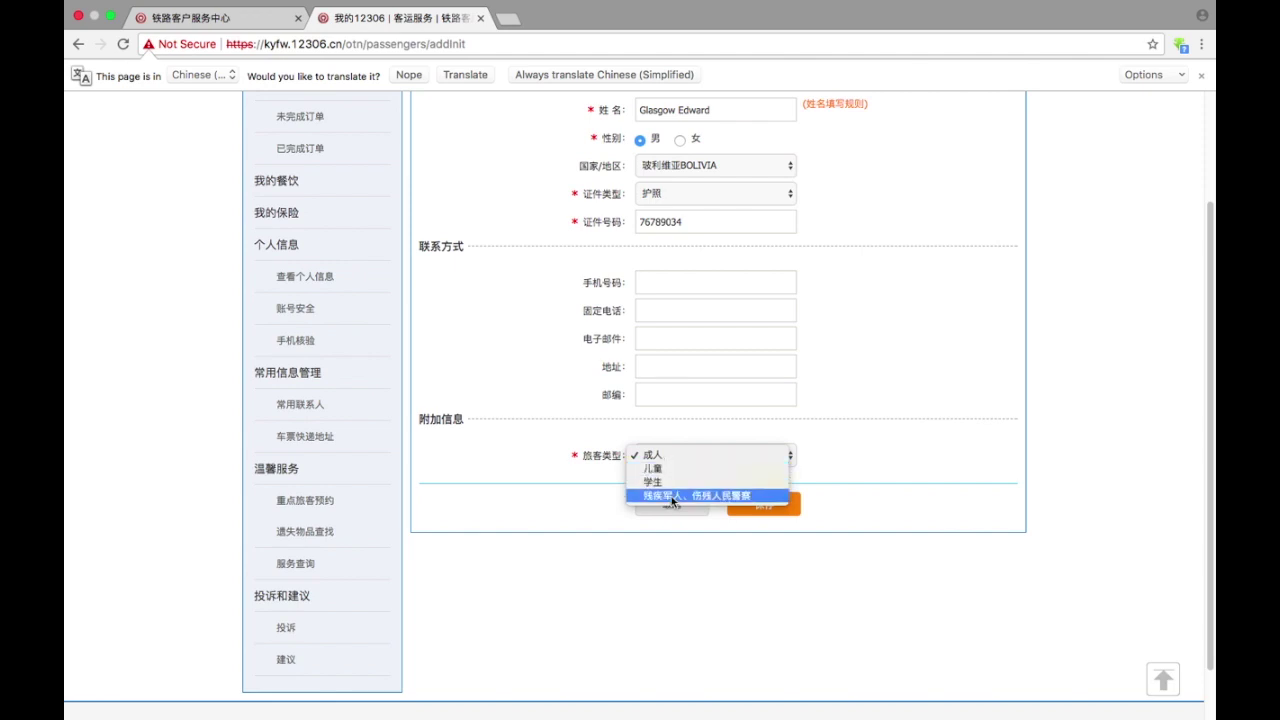
left_click(588, 506)
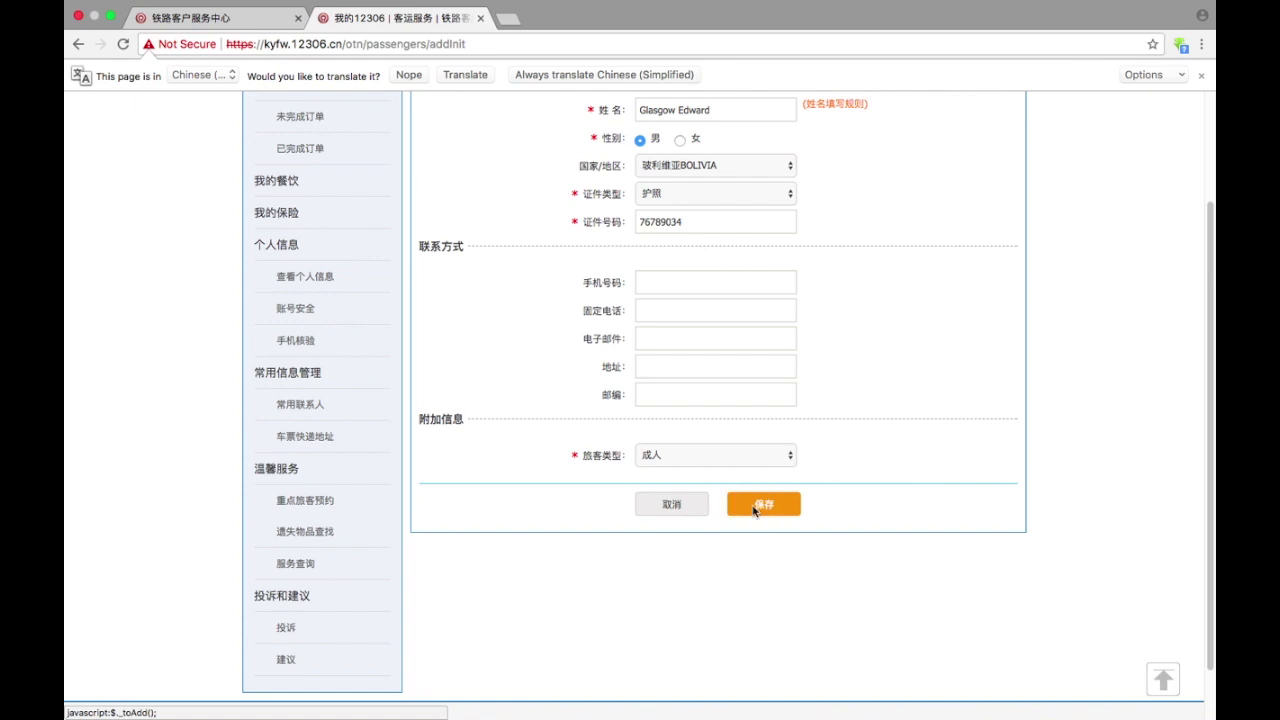
left_click(754, 509)
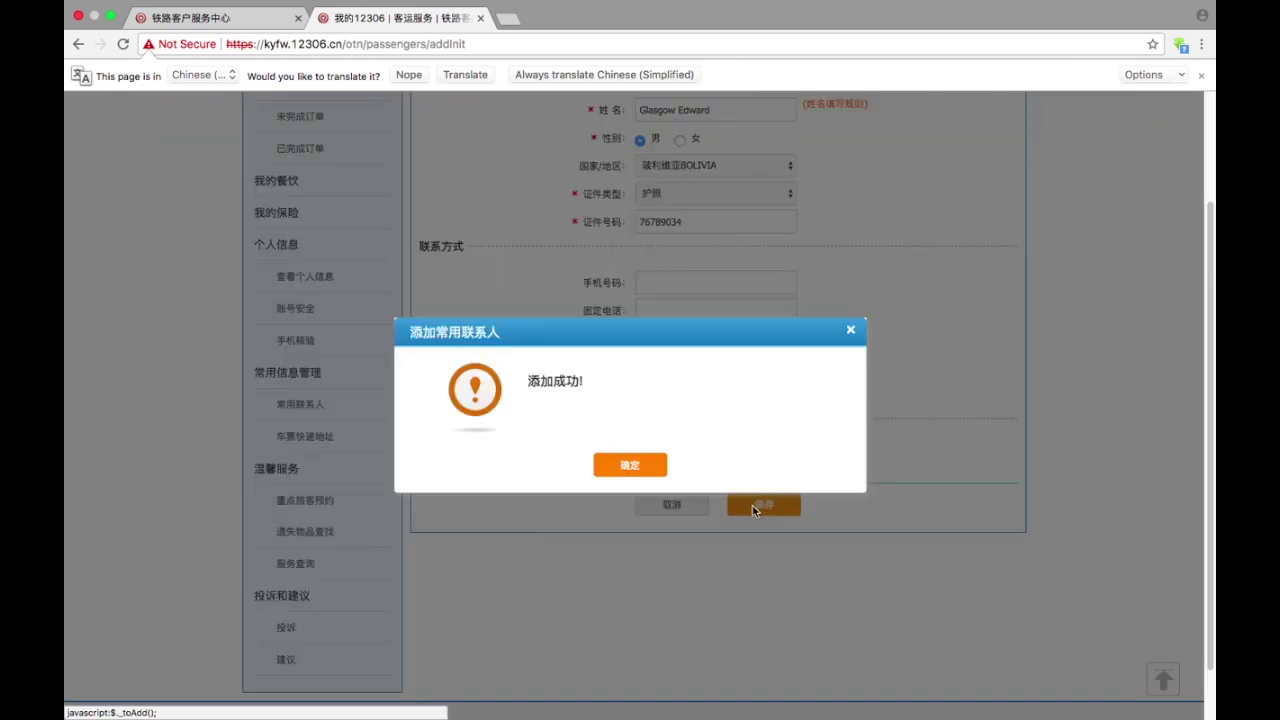
left_click(628, 466)
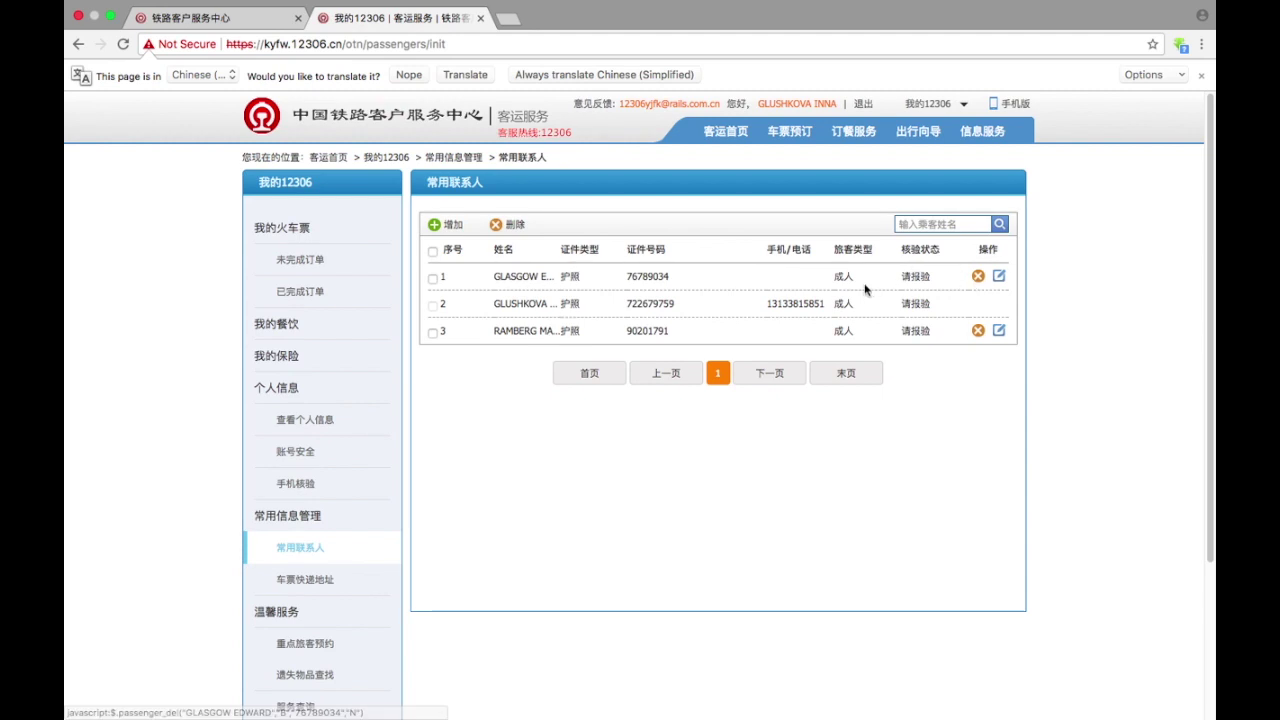
- Try deleting the first contact via its delete icon, cancelling twice before confirming
left_click(978, 278)
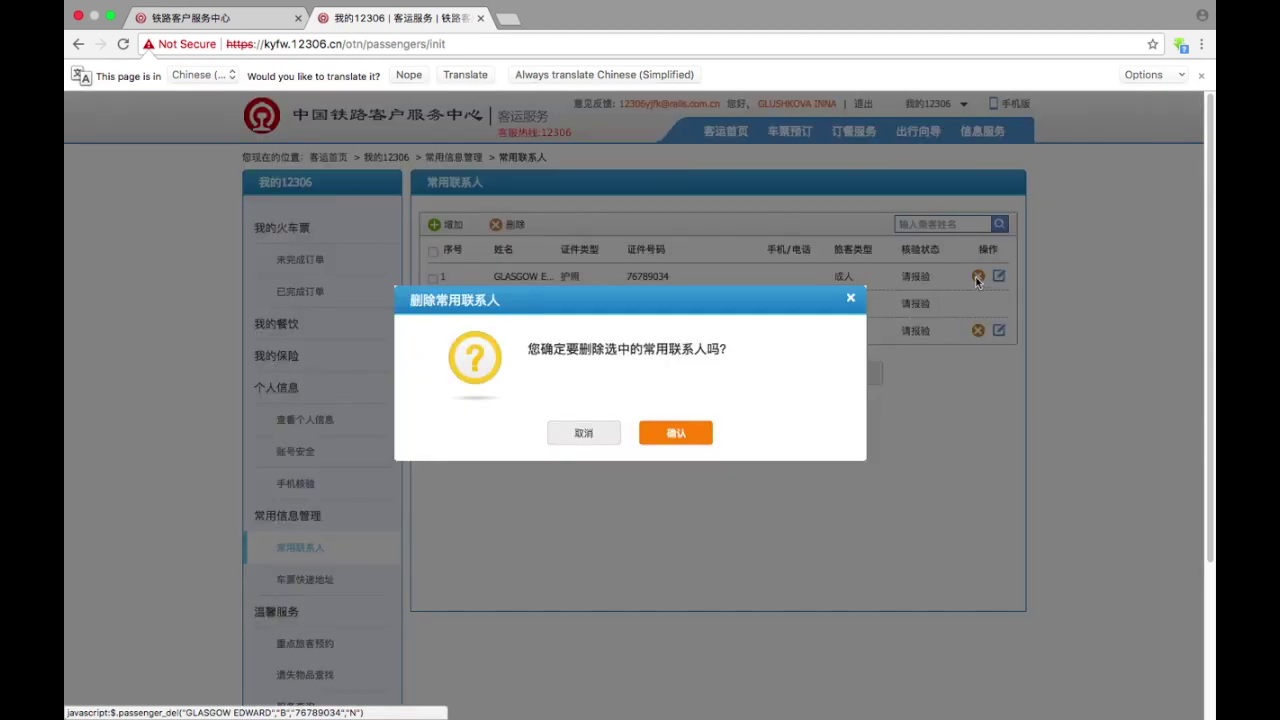
left_click(693, 435)
left_click(651, 460)
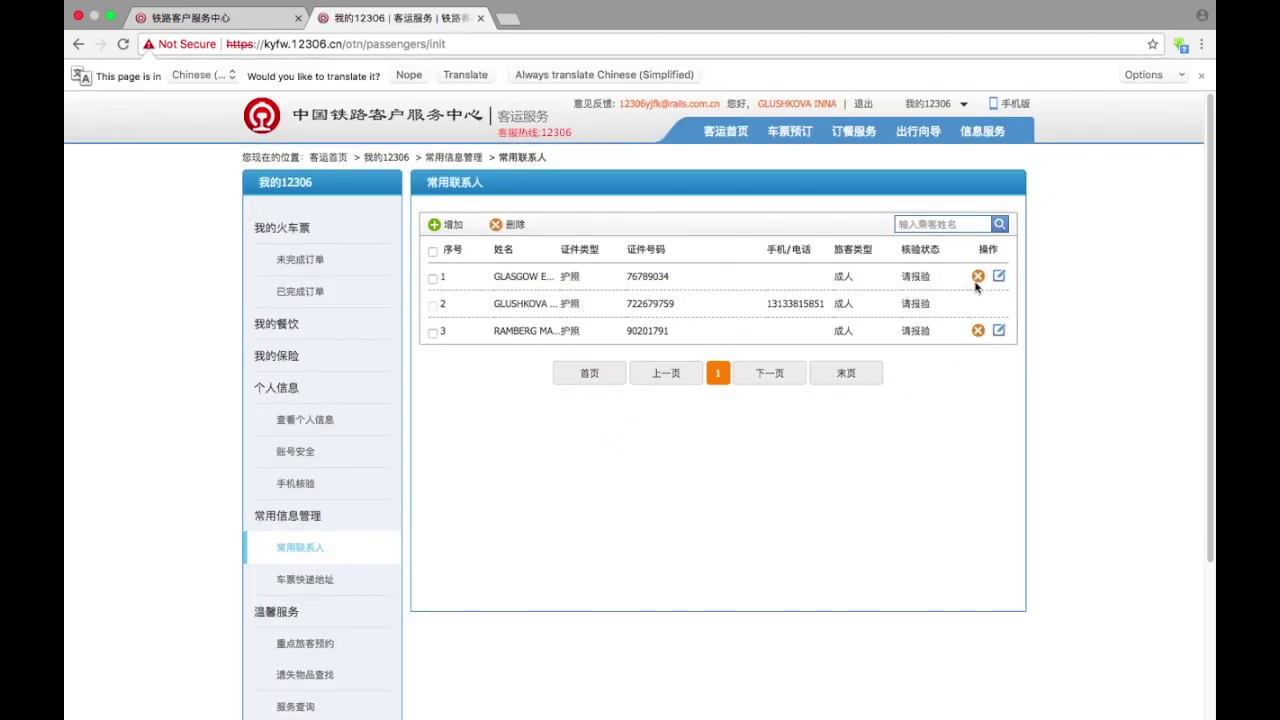
left_click(978, 277)
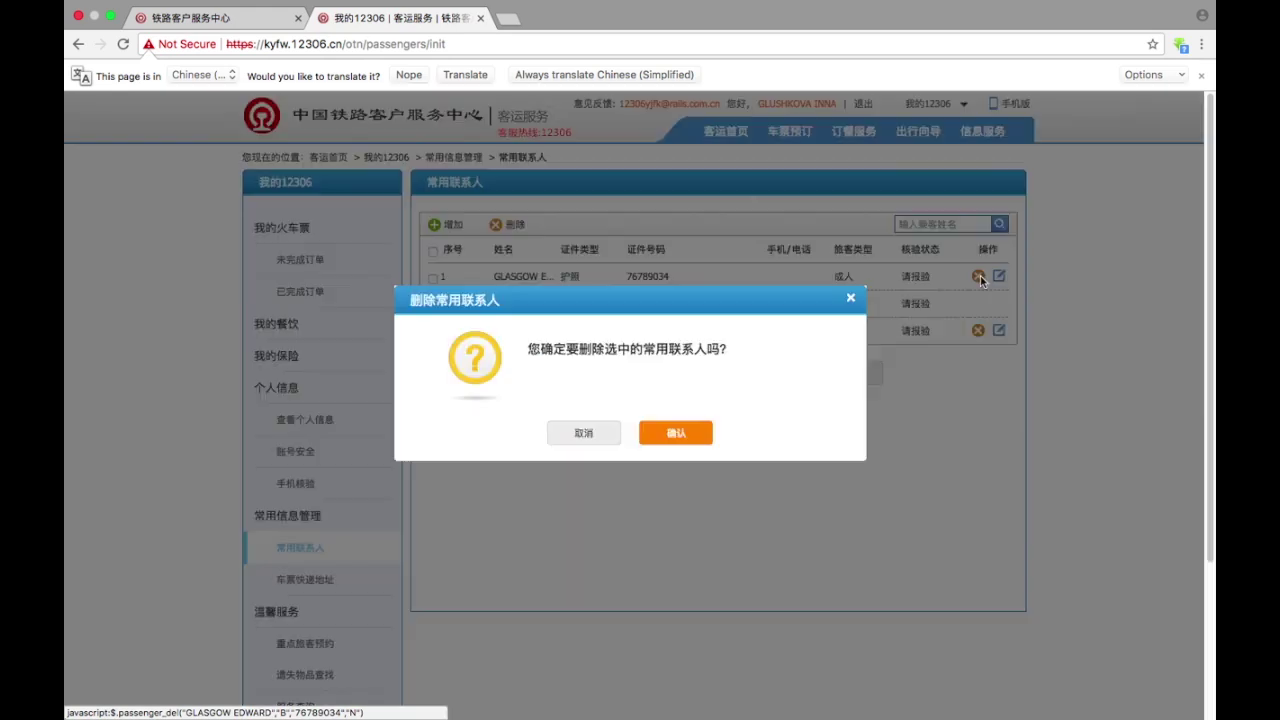
left_click(605, 433)
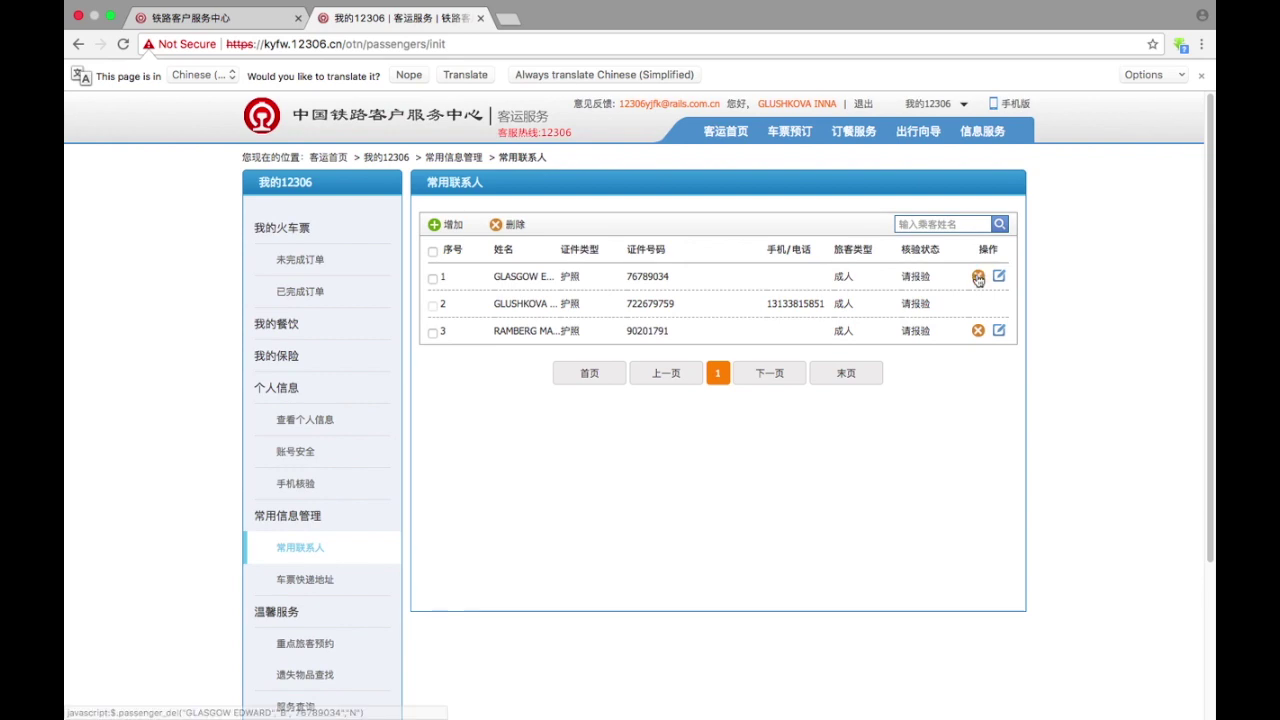
left_click(978, 277)
left_click(585, 434)
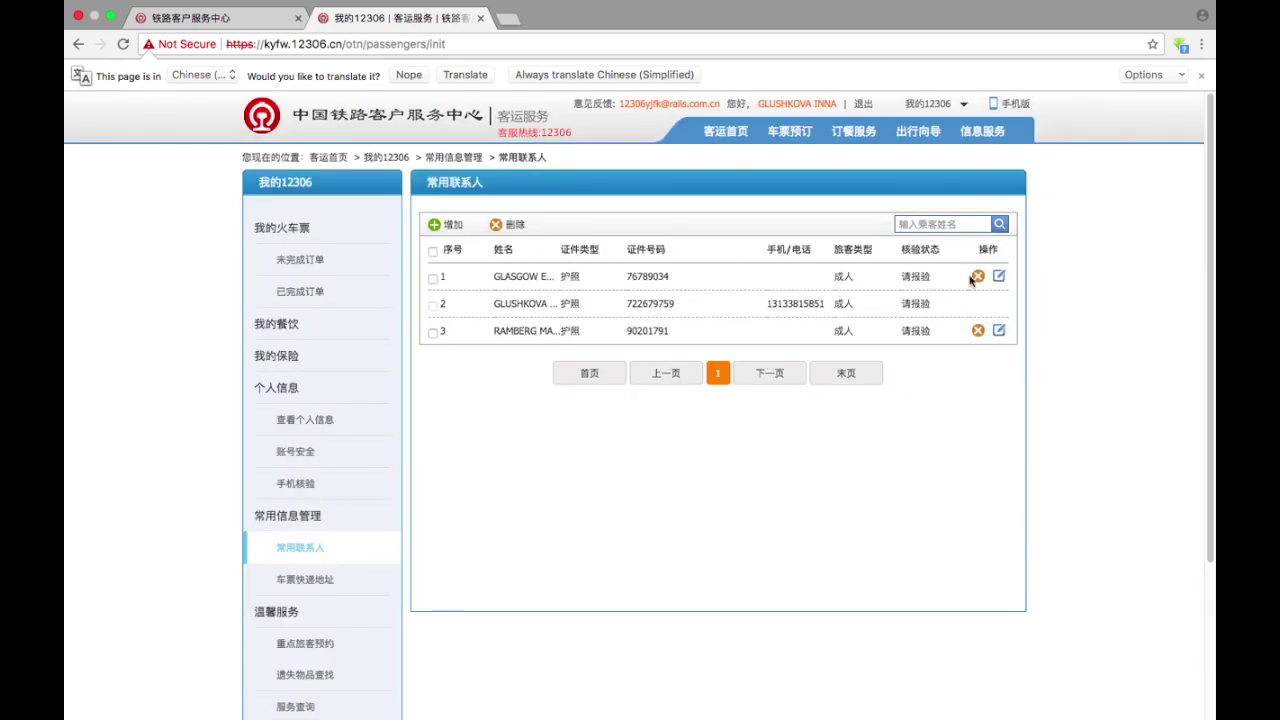
left_click(978, 277)
left_click(679, 432)
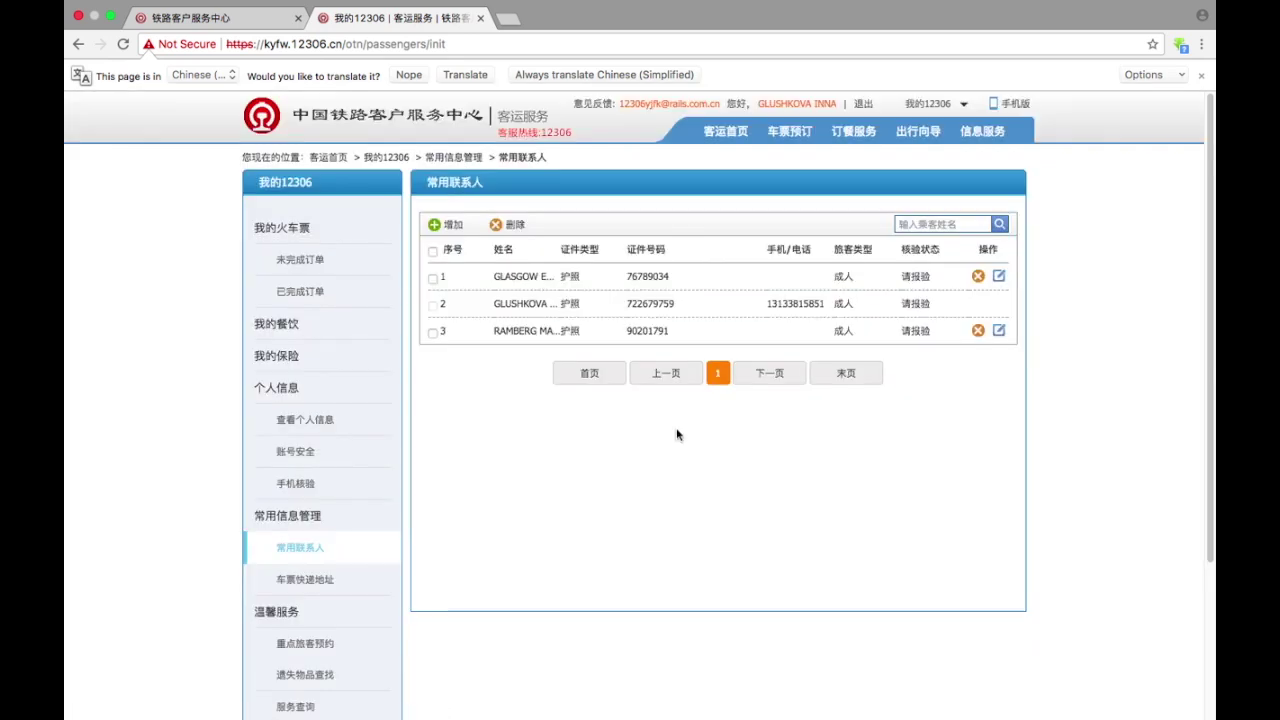
- Tick the first passenger, delete it, confirm, and dismiss the 删除成功 message
left_click(432, 278)
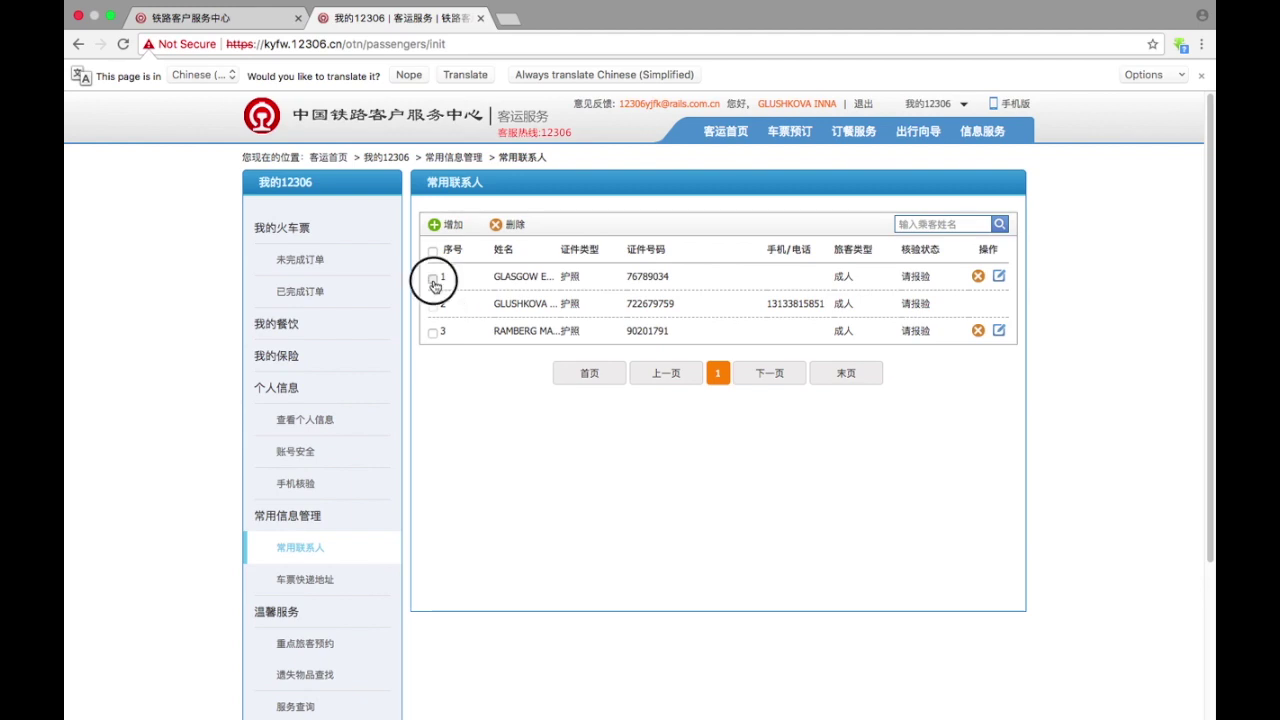
left_click(978, 277)
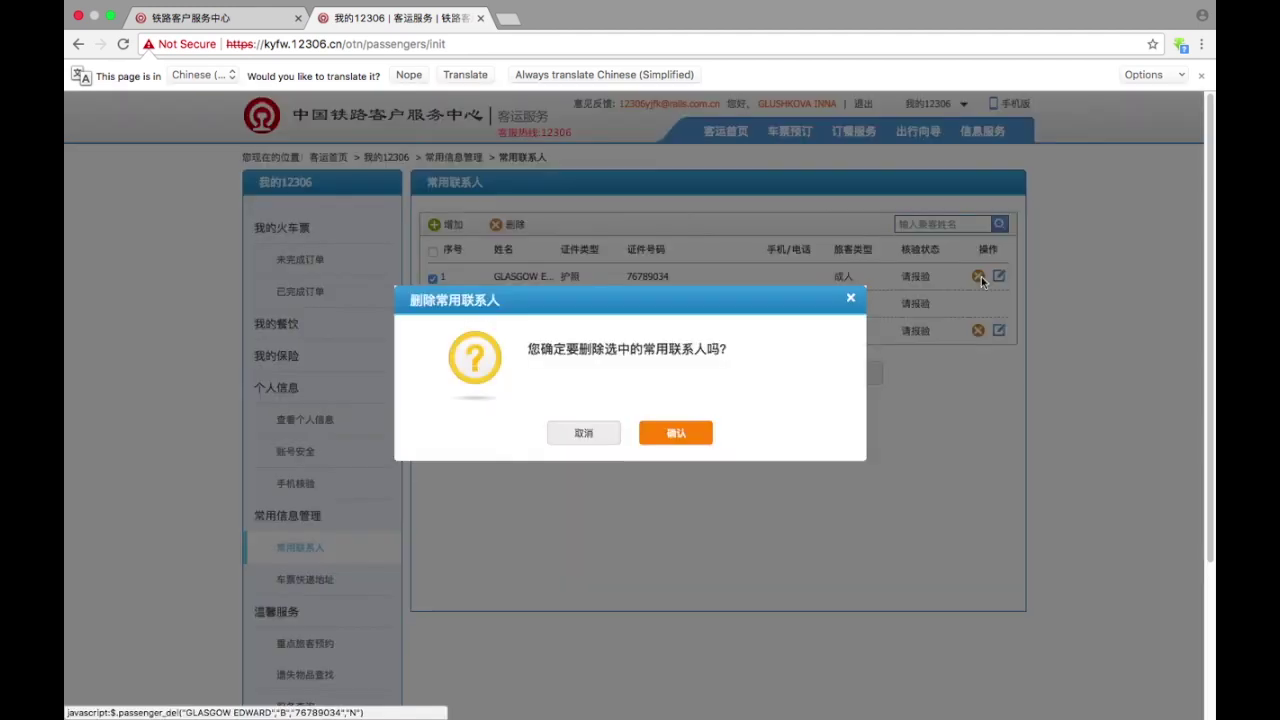
left_click(675, 434)
left_click(641, 463)
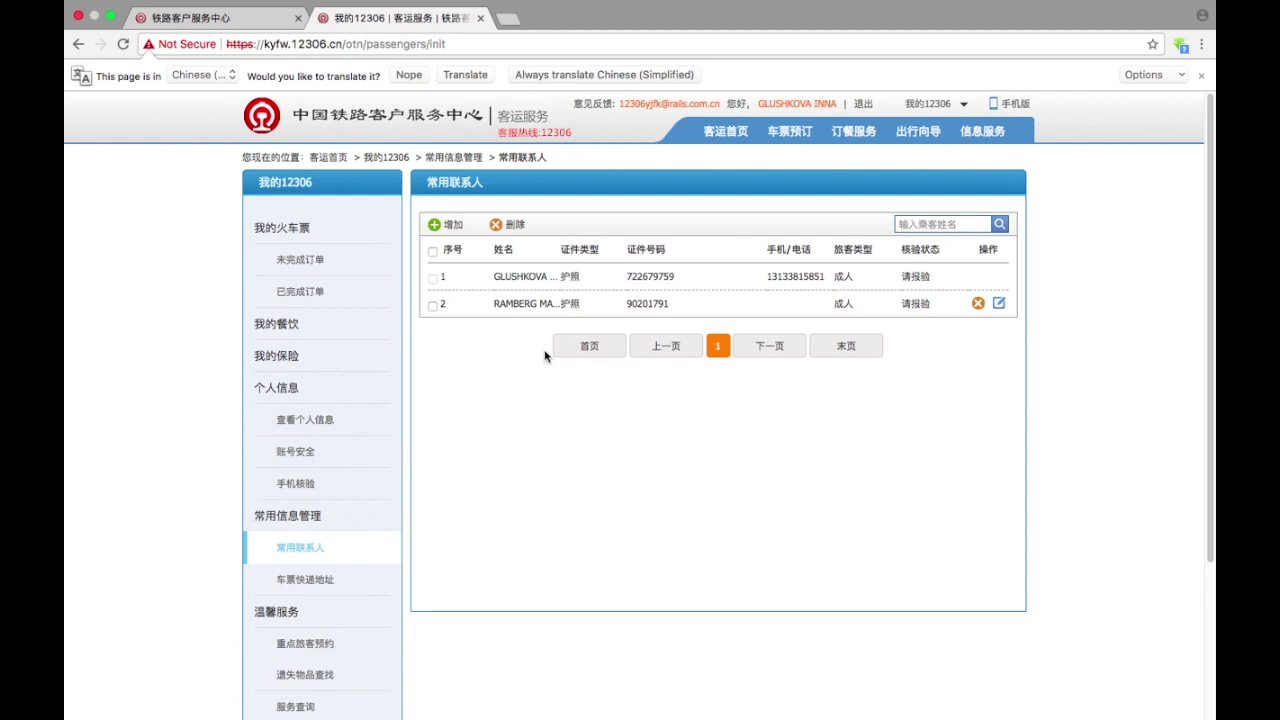
- On 车票预订, set departure to 上饶 and enter 'nanchang' as the destination
left_click(791, 134)
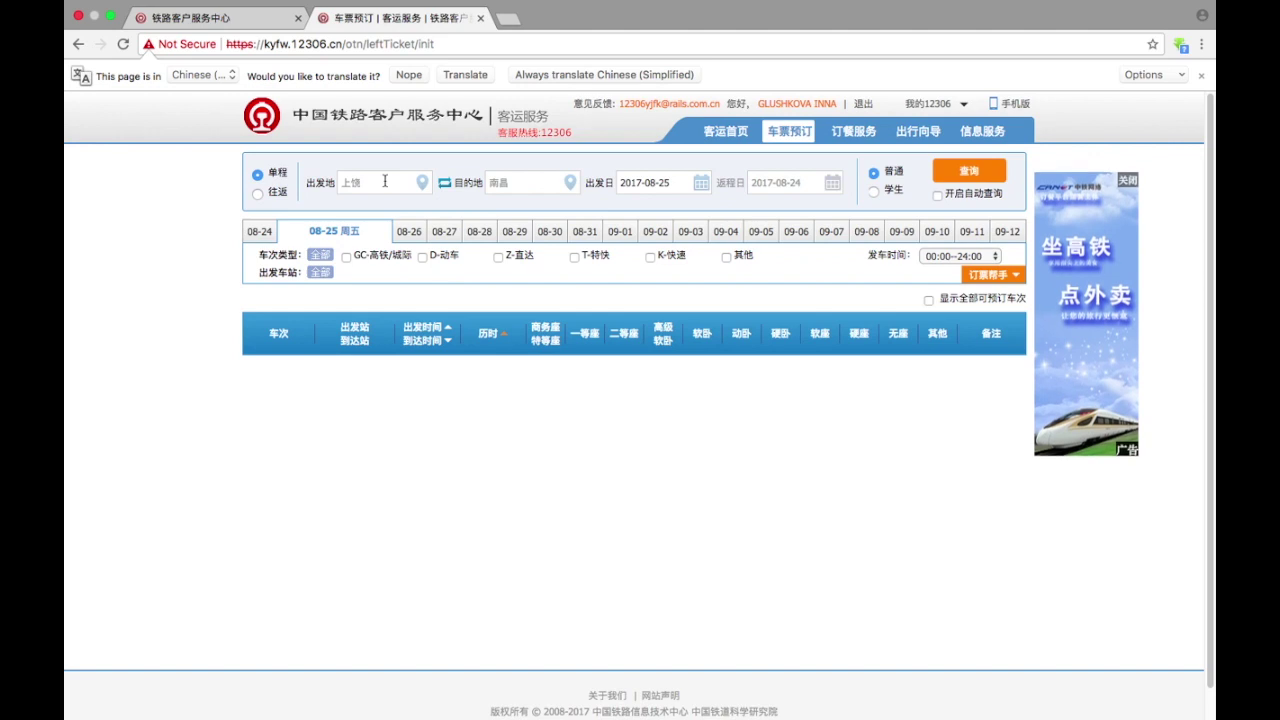
left_click(384, 181)
type("sha")
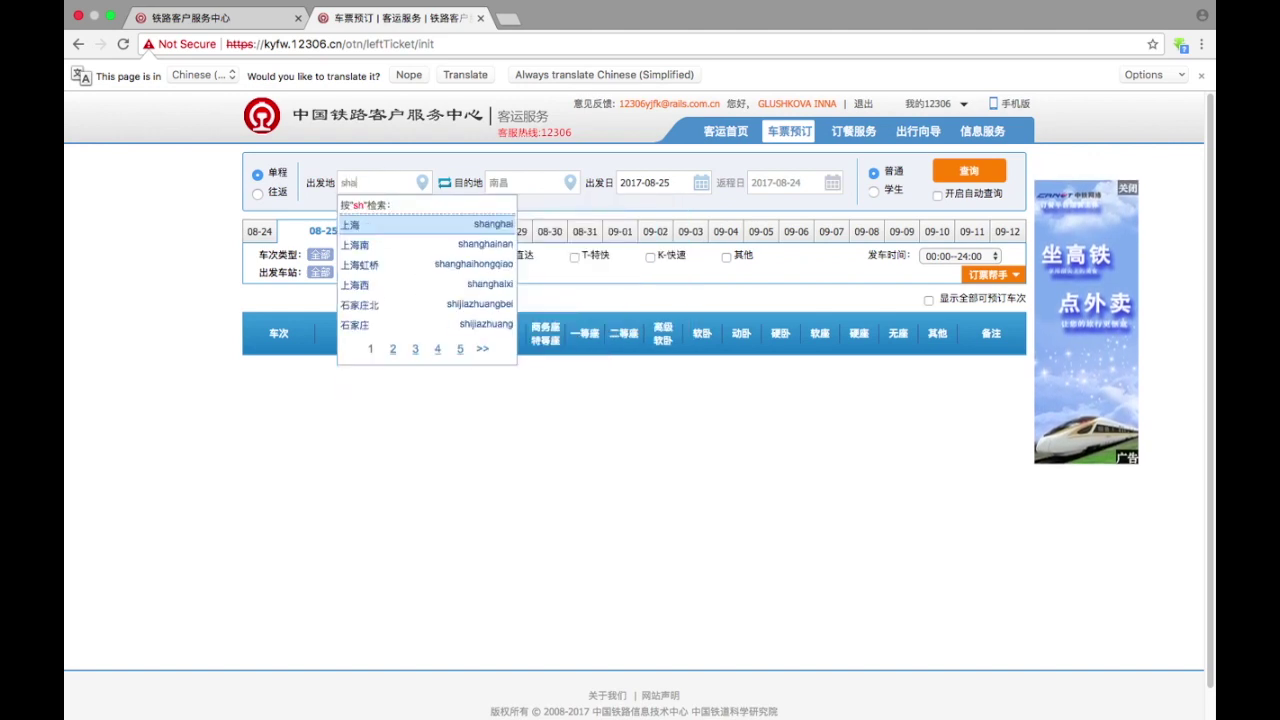
type("ngrao")
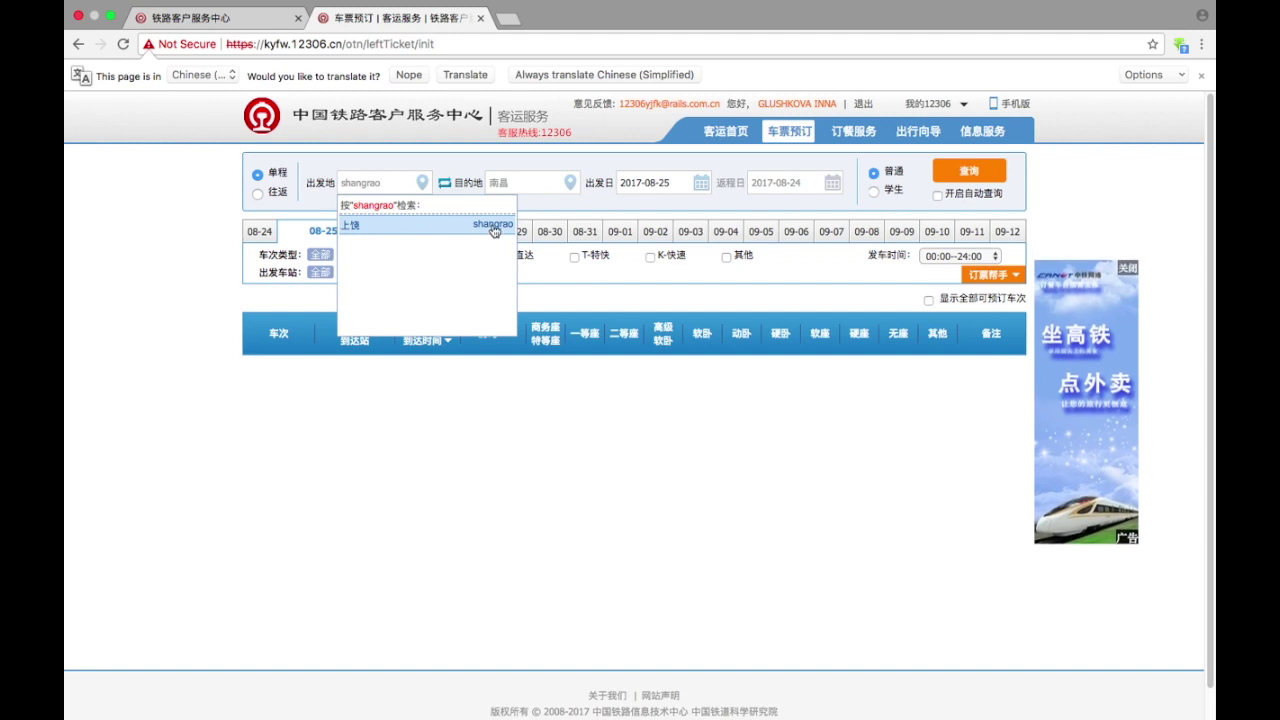
left_click(379, 230)
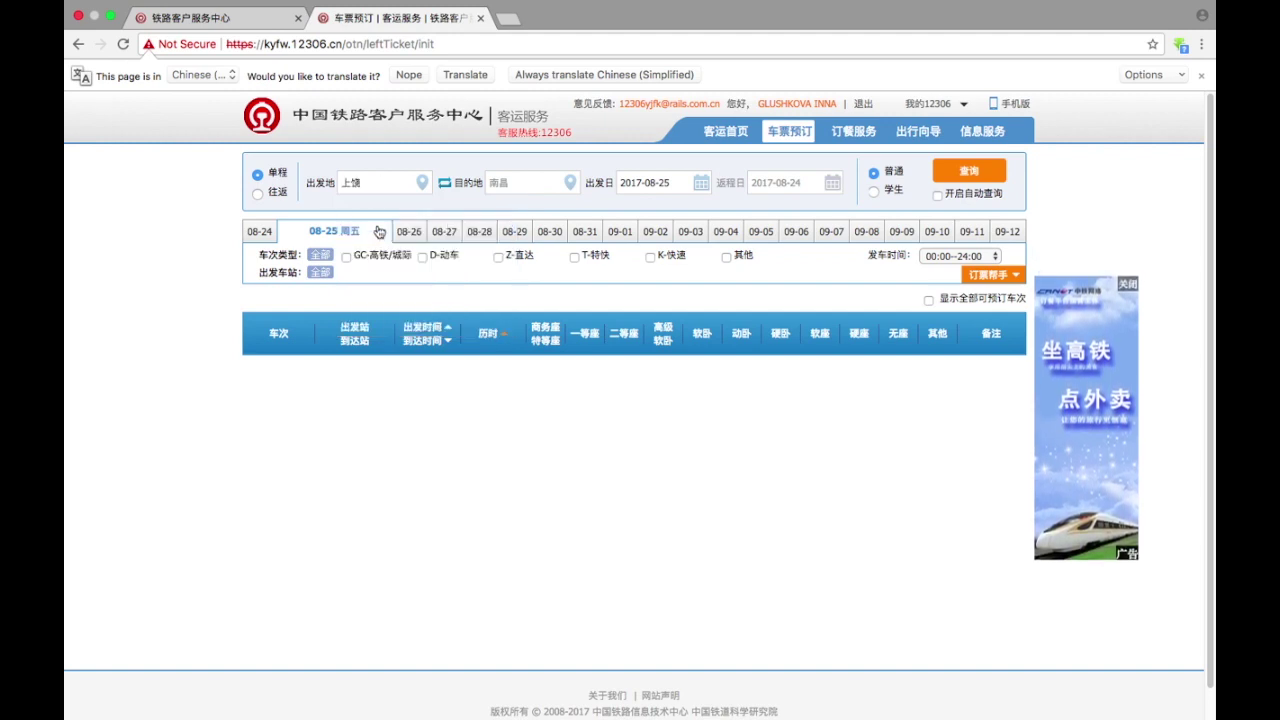
left_click(531, 182)
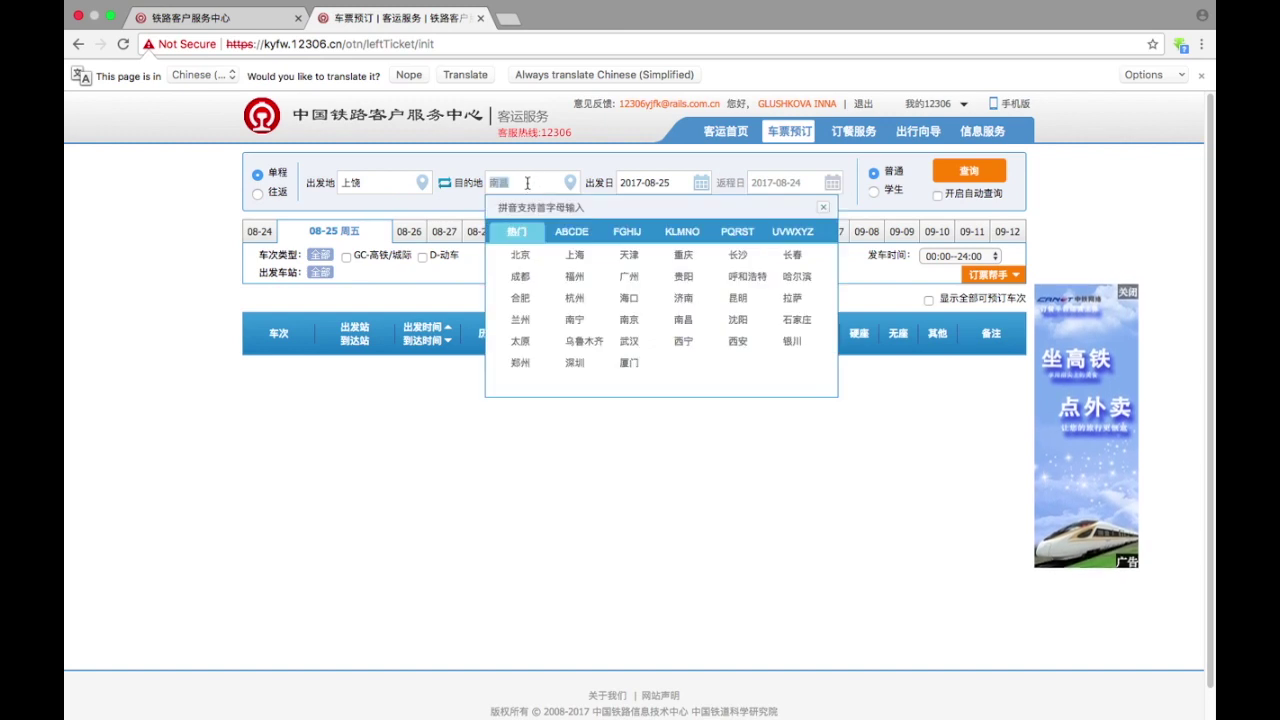
type("nanchang")
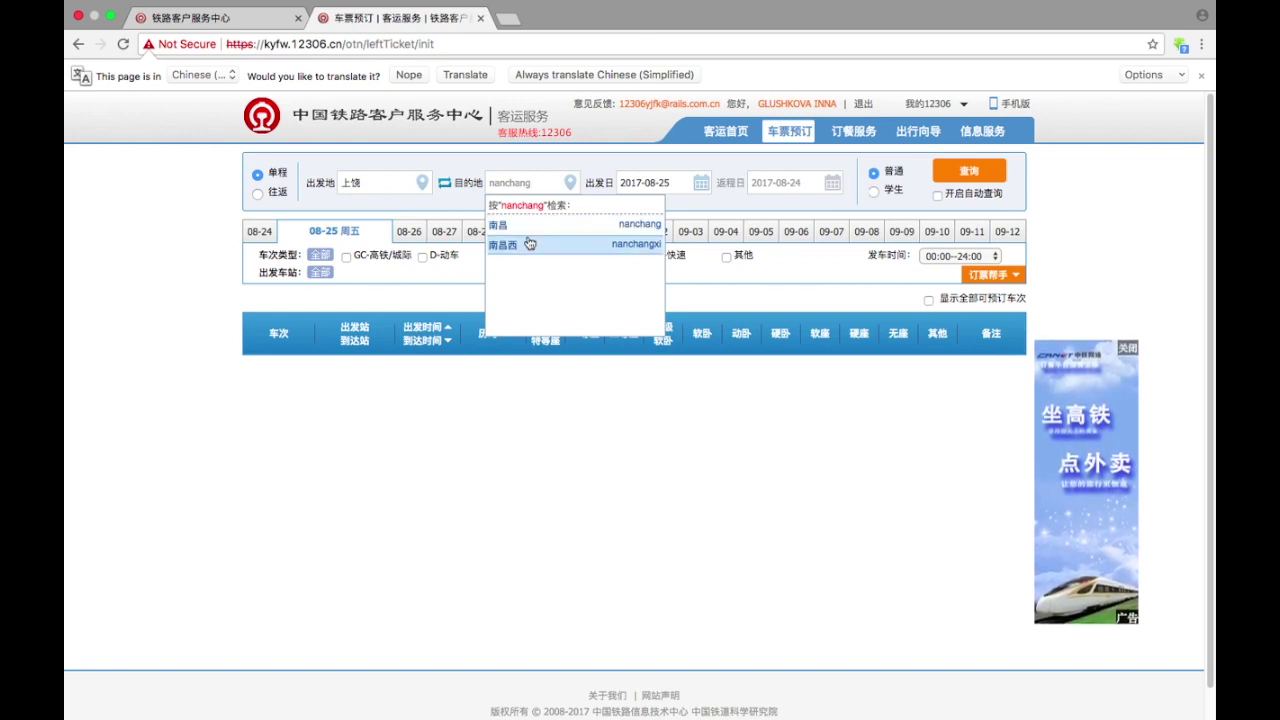
- Pick 南昌 as destination and, after trying 09-22, 08-31 and 09-04, choose 25 August
left_click(520, 230)
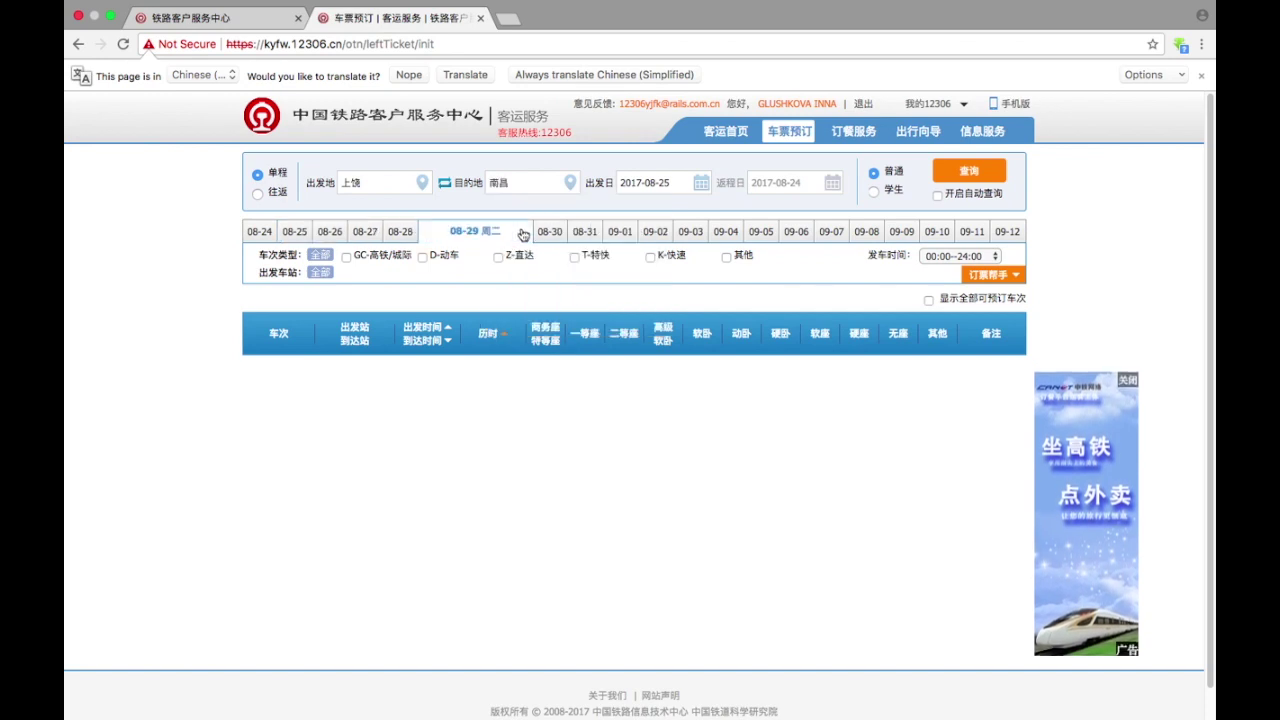
left_click(698, 188)
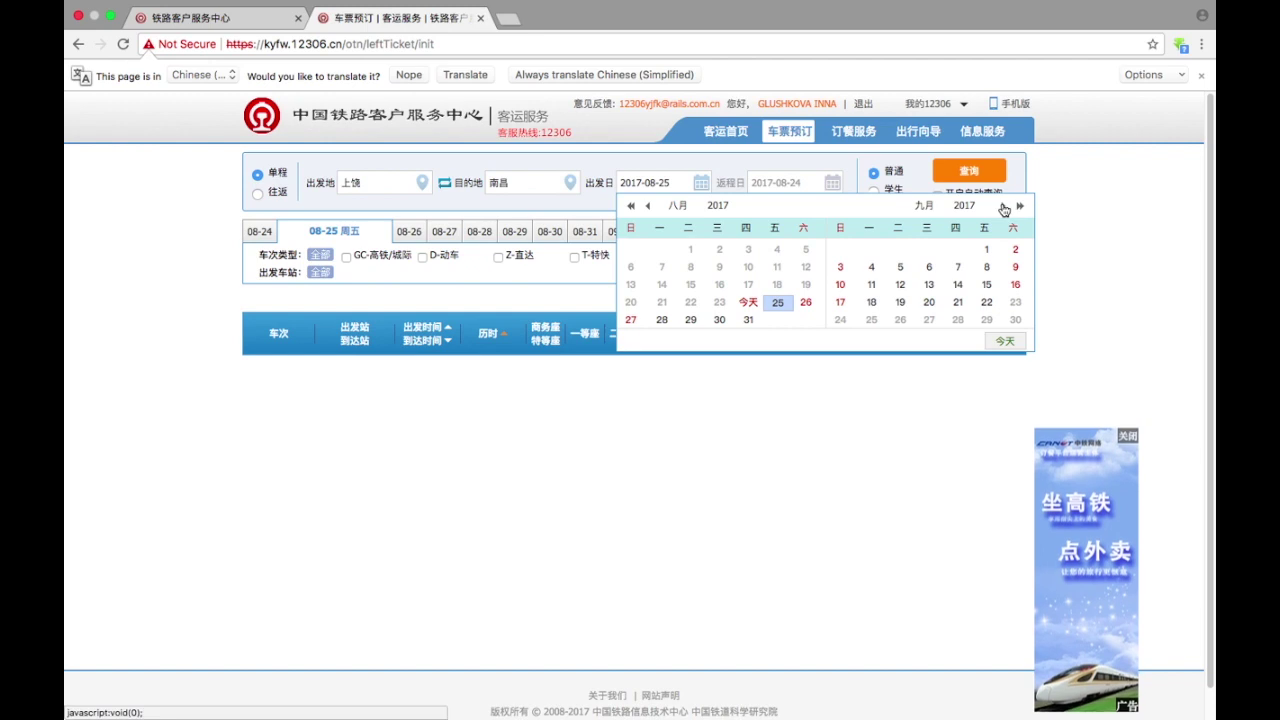
left_click(986, 303)
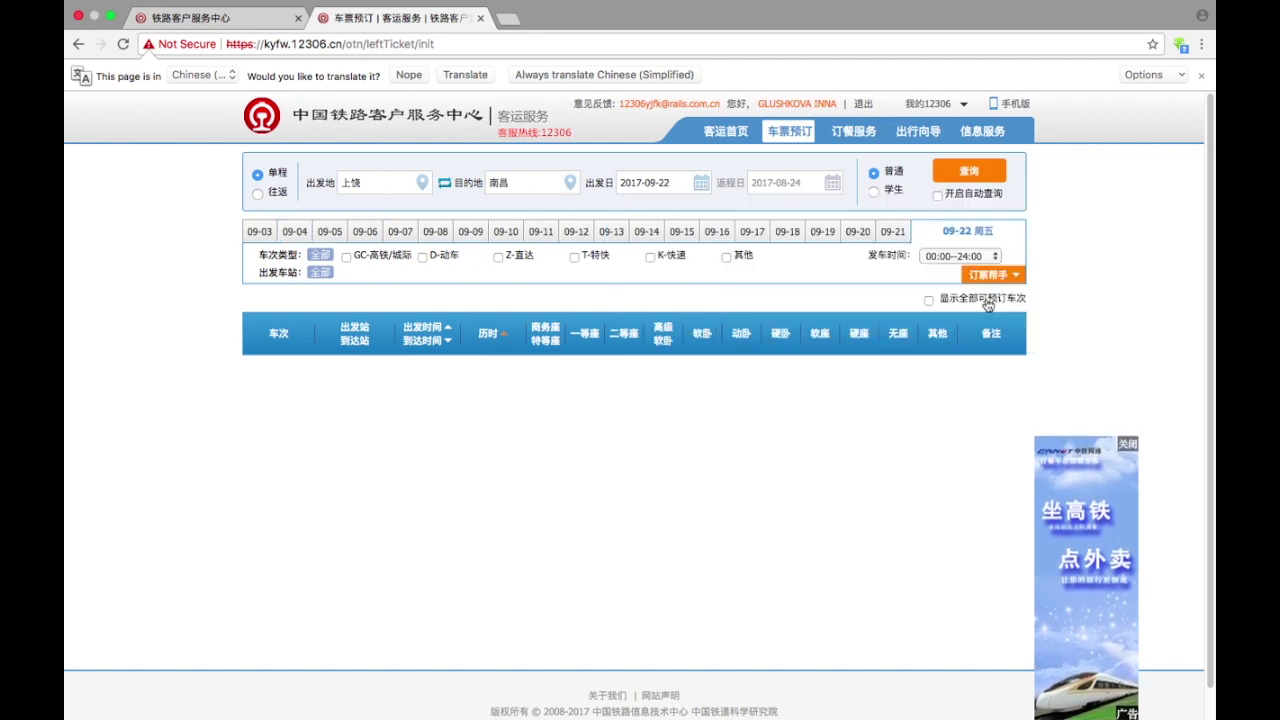
left_click(701, 184)
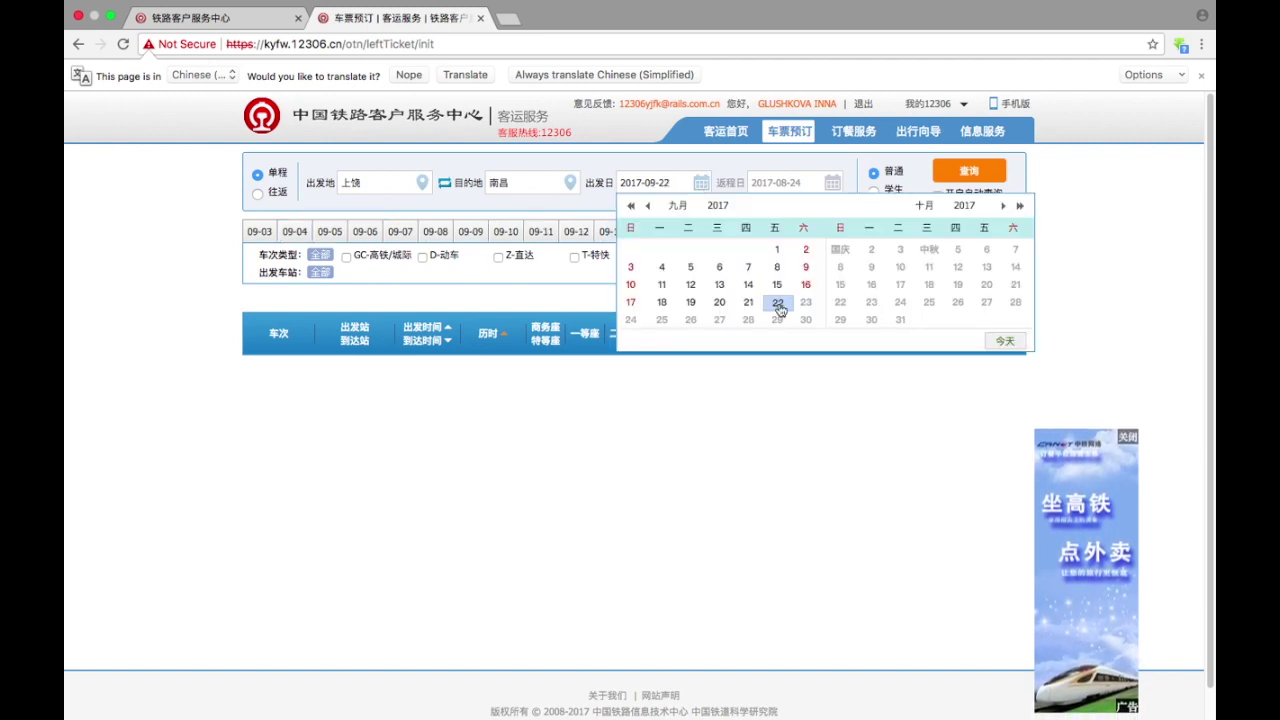
left_click(647, 206)
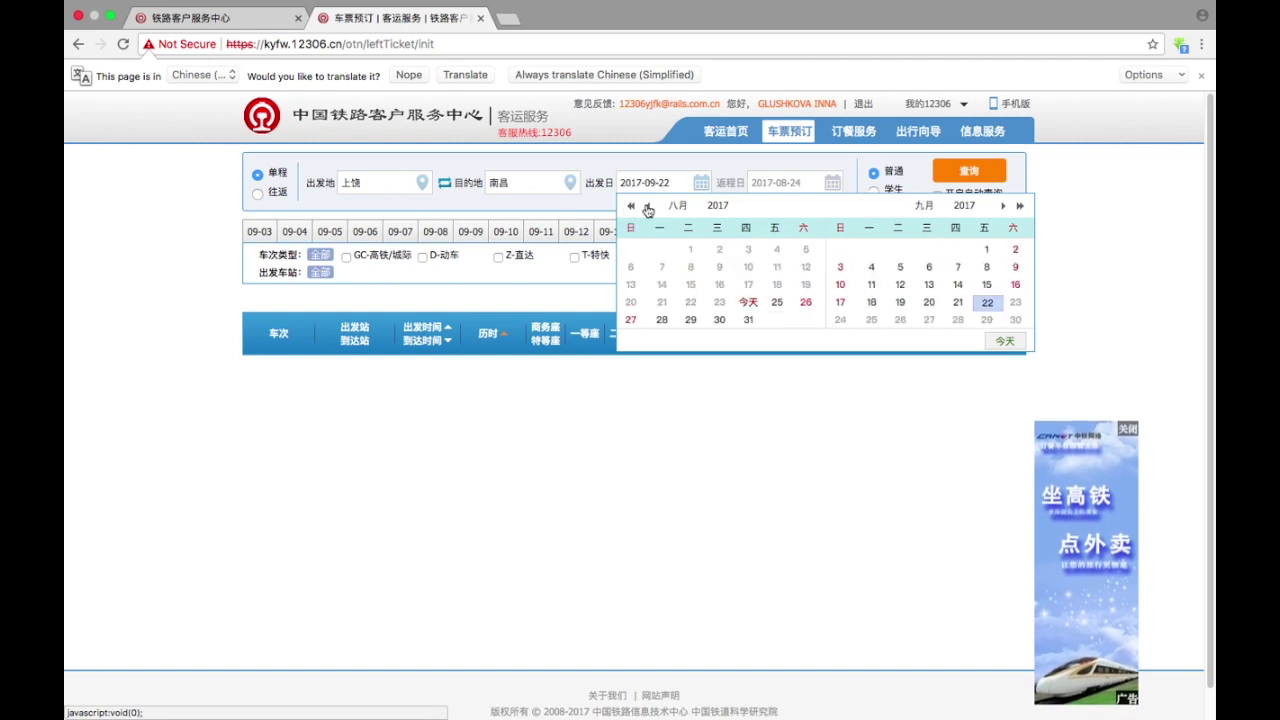
left_click(746, 321)
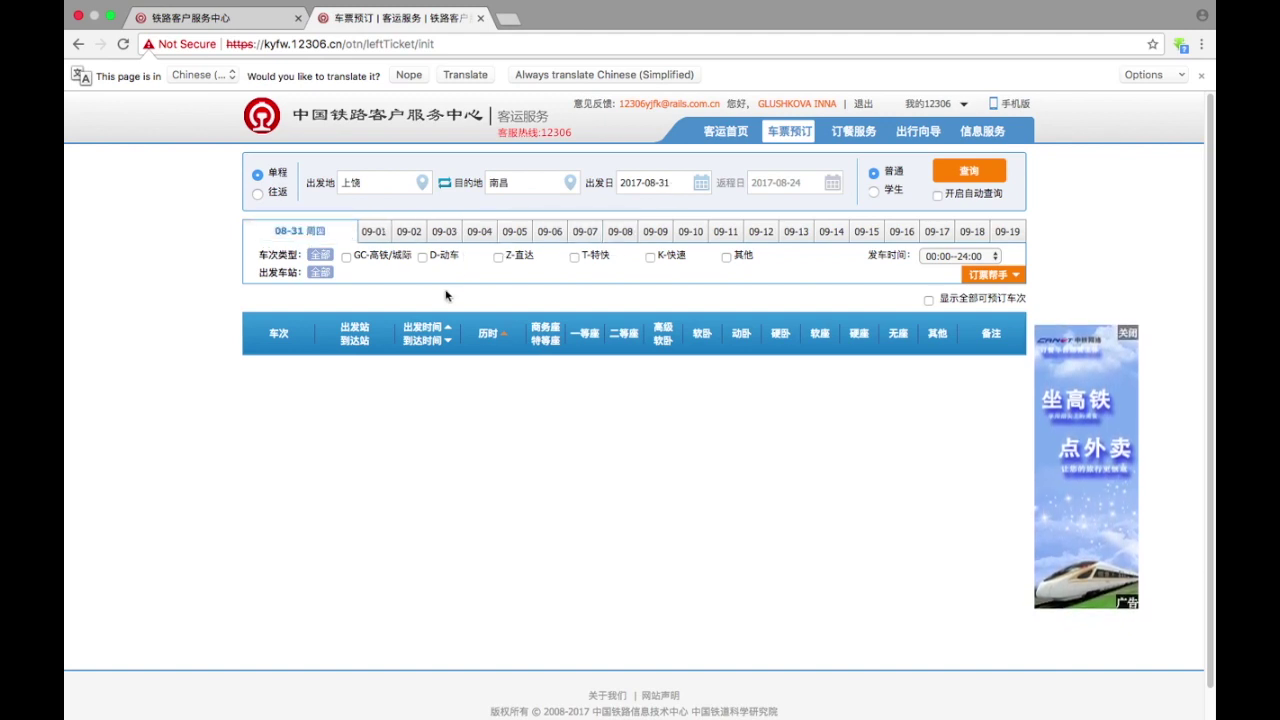
left_click(480, 231)
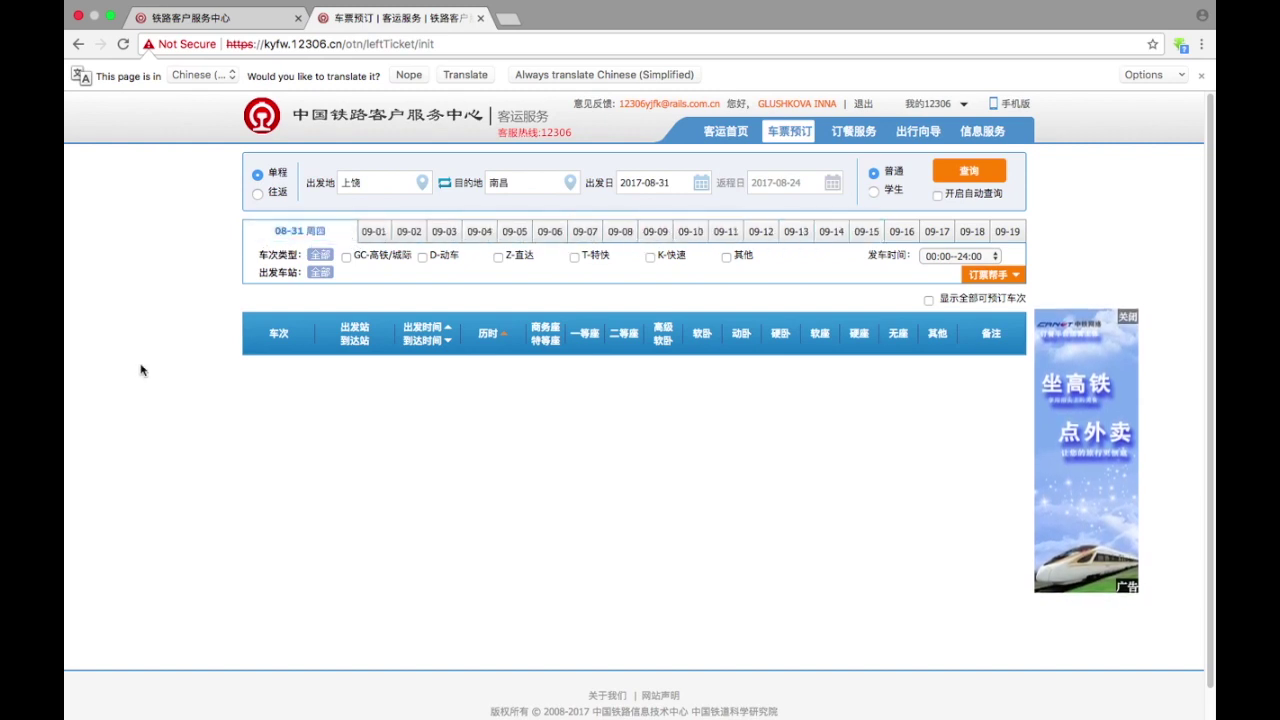
left_click(702, 184)
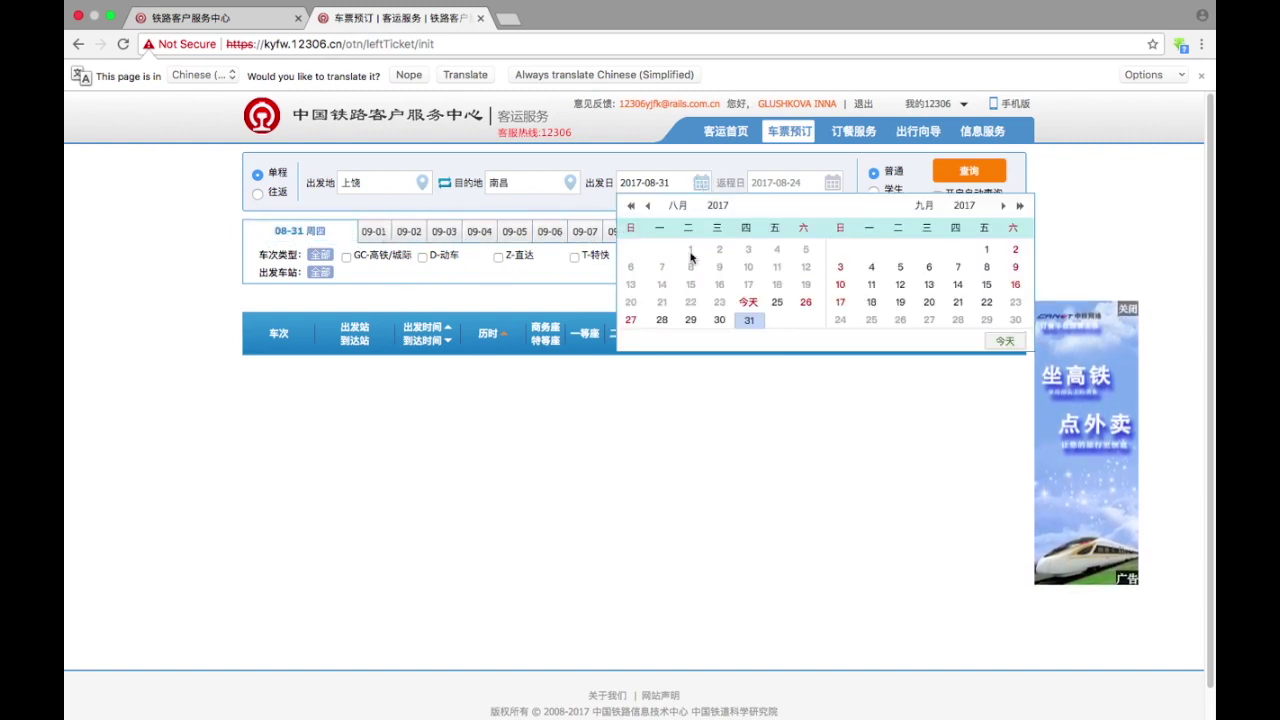
left_click(777, 303)
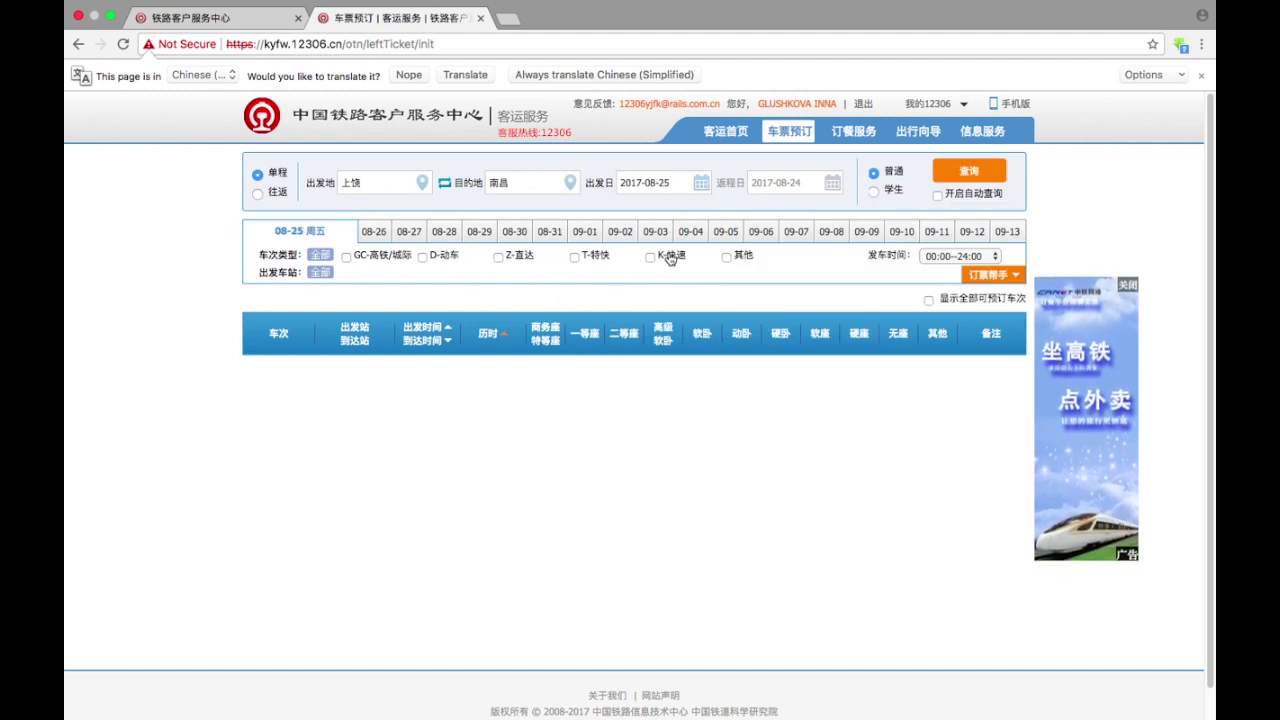
- Limit 发车时间 to 06:00--12:00, switch to the 08-30 date tab, and search
left_click(940, 258)
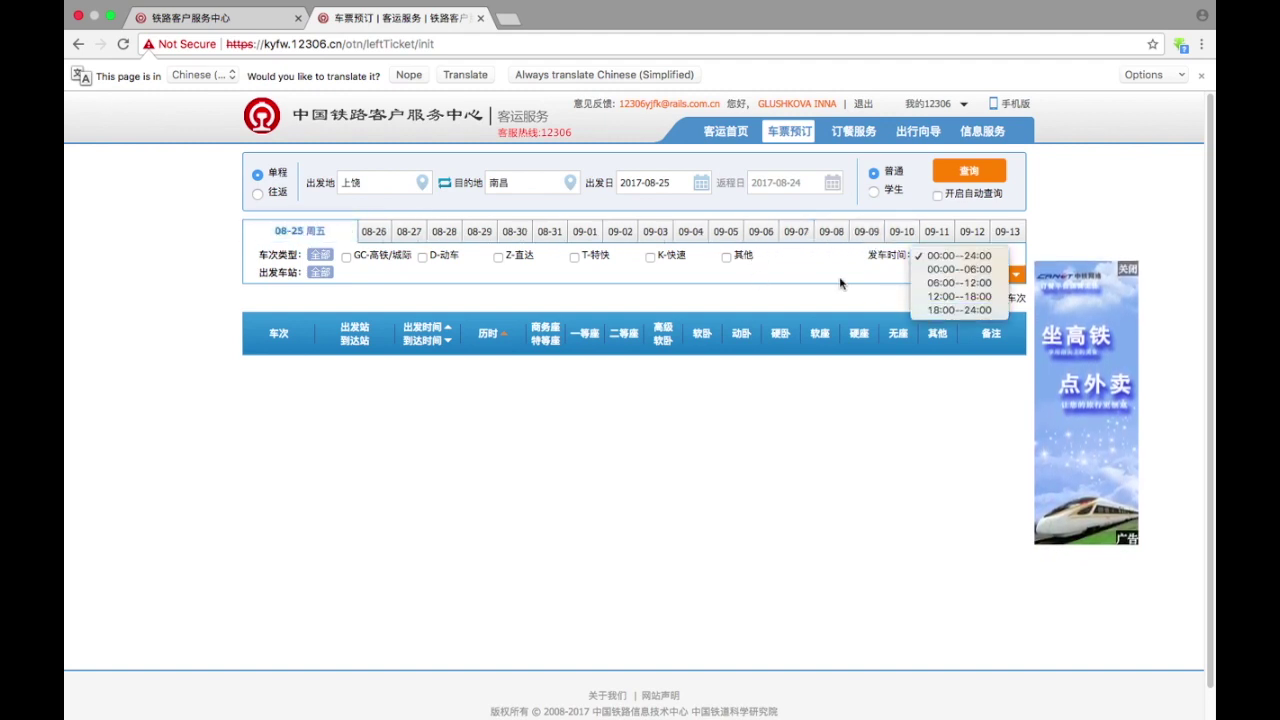
left_click(929, 284)
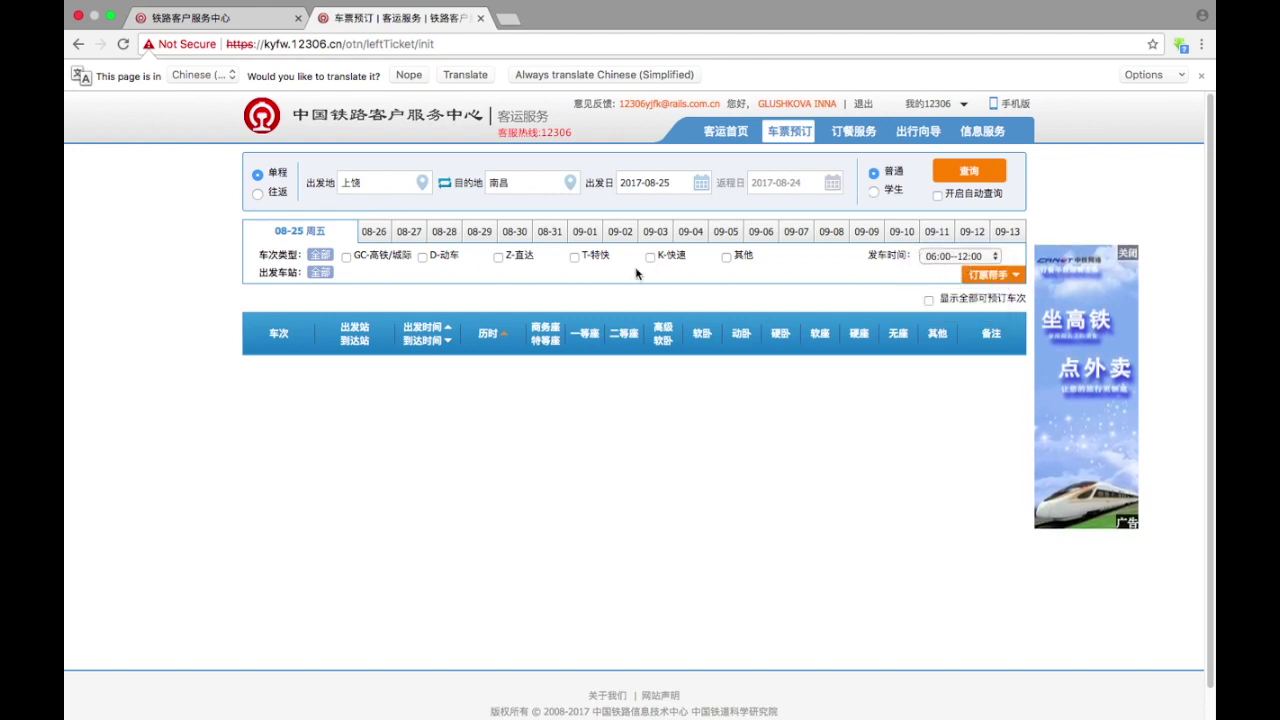
left_click(510, 234)
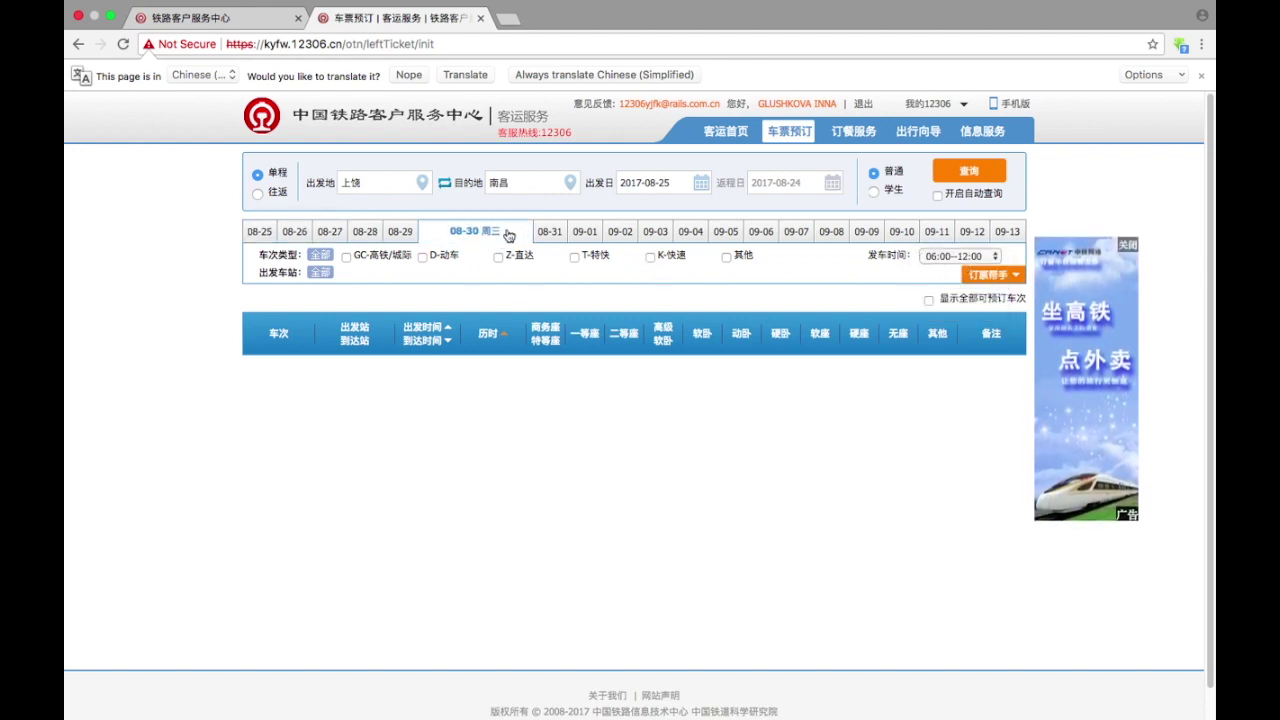
left_click(966, 171)
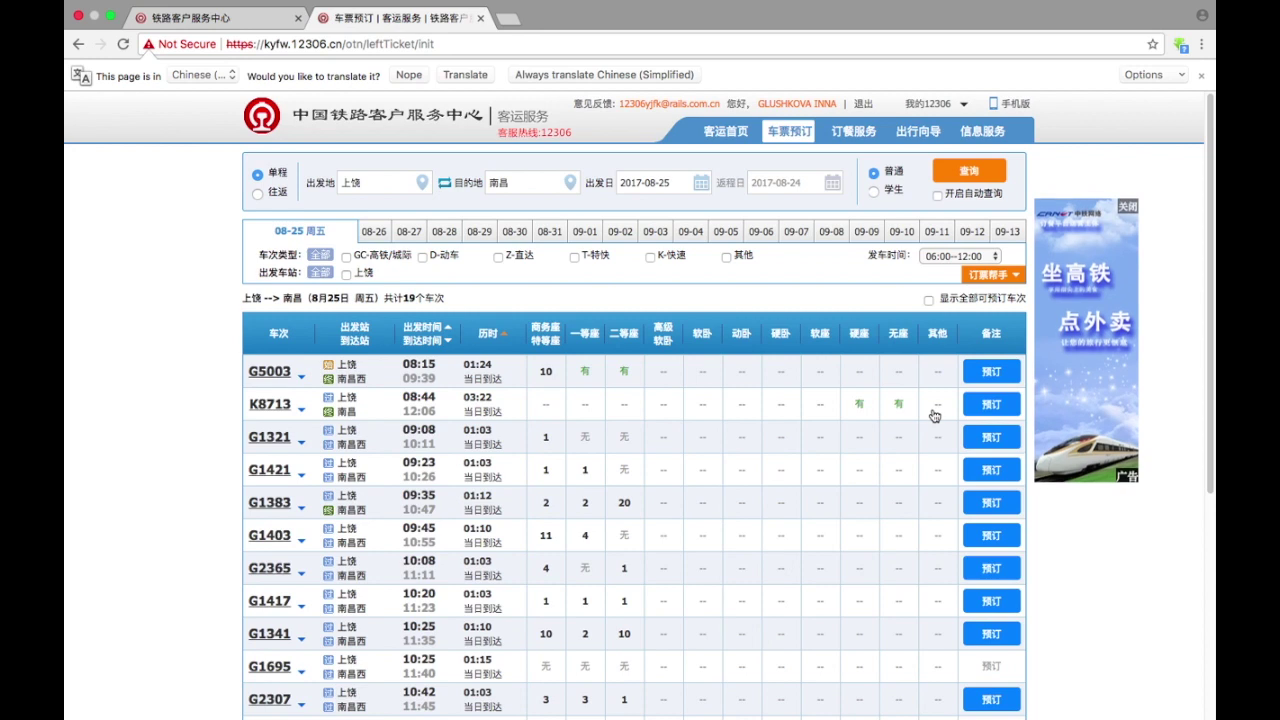
- Translate the train results into English, then switch them back to the original Chinese
right_click(850, 300)
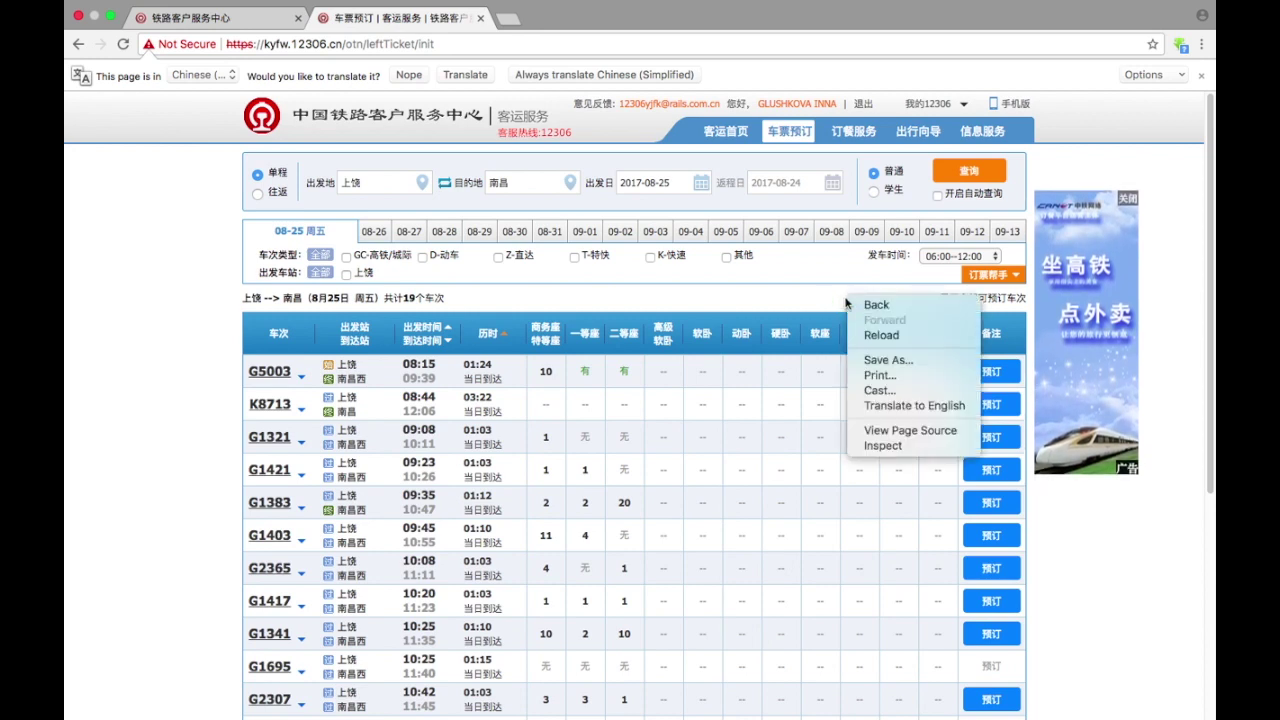
left_click(888, 407)
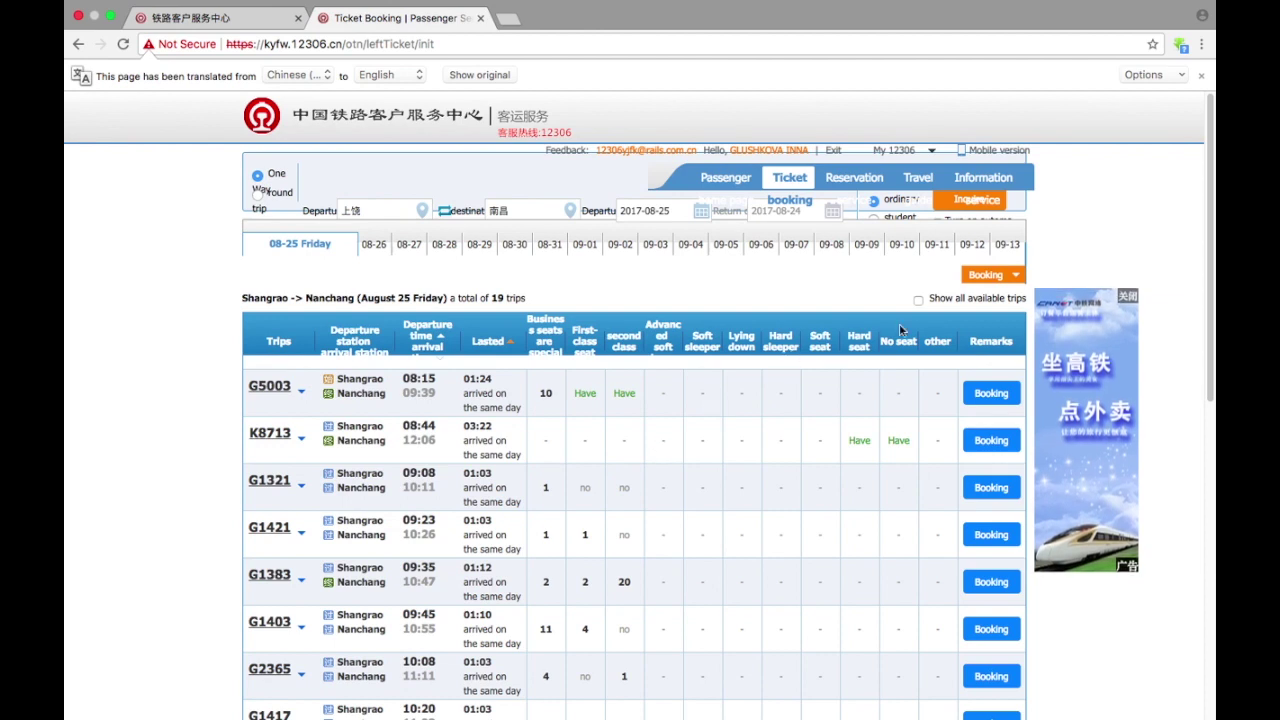
right_click(786, 268)
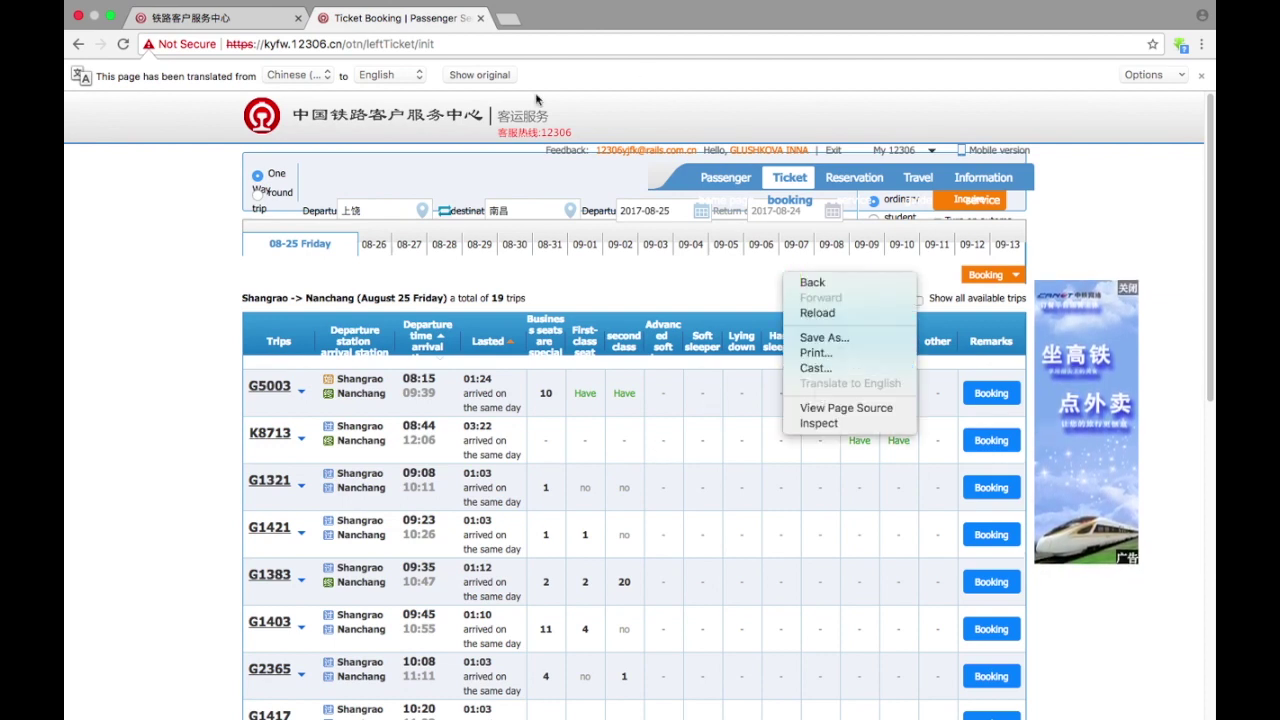
left_click(482, 76)
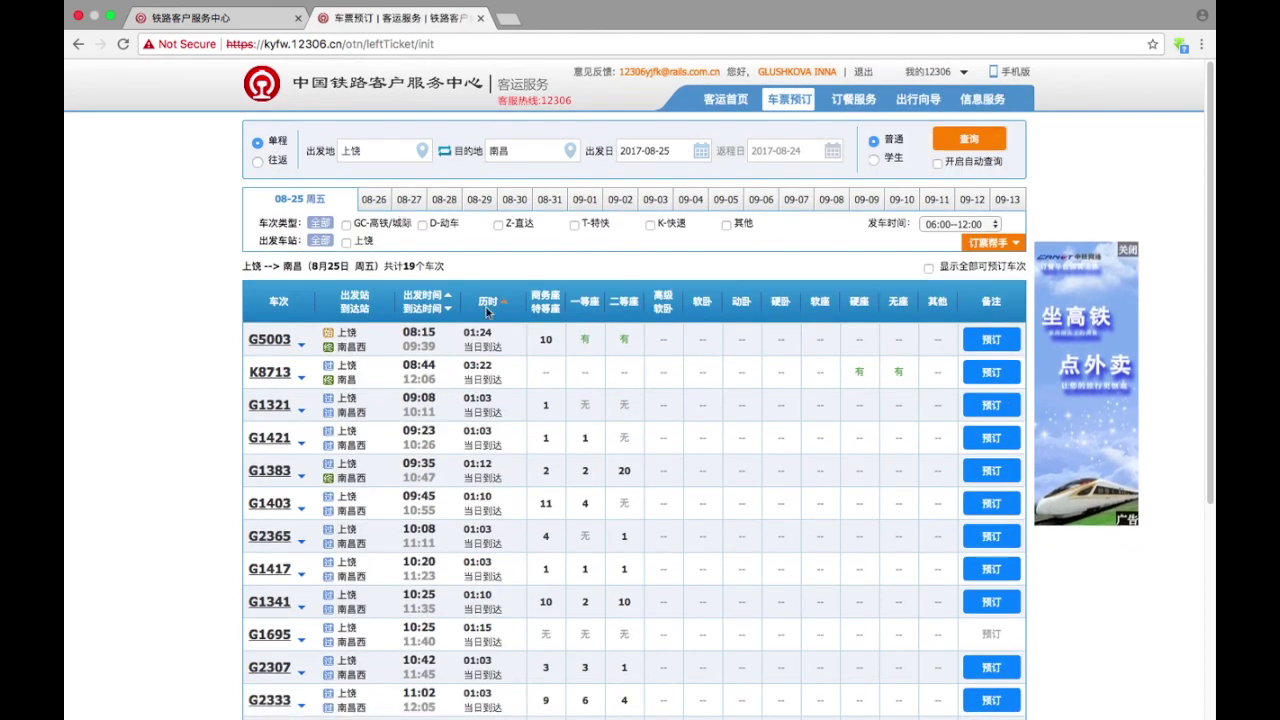
- Reveal G2327's seat prices (¥349.5, ¥186.5, ¥110.5) and book it with 预订
scroll(343, 526, "down", 1)
scroll(343, 526, "down", 5)
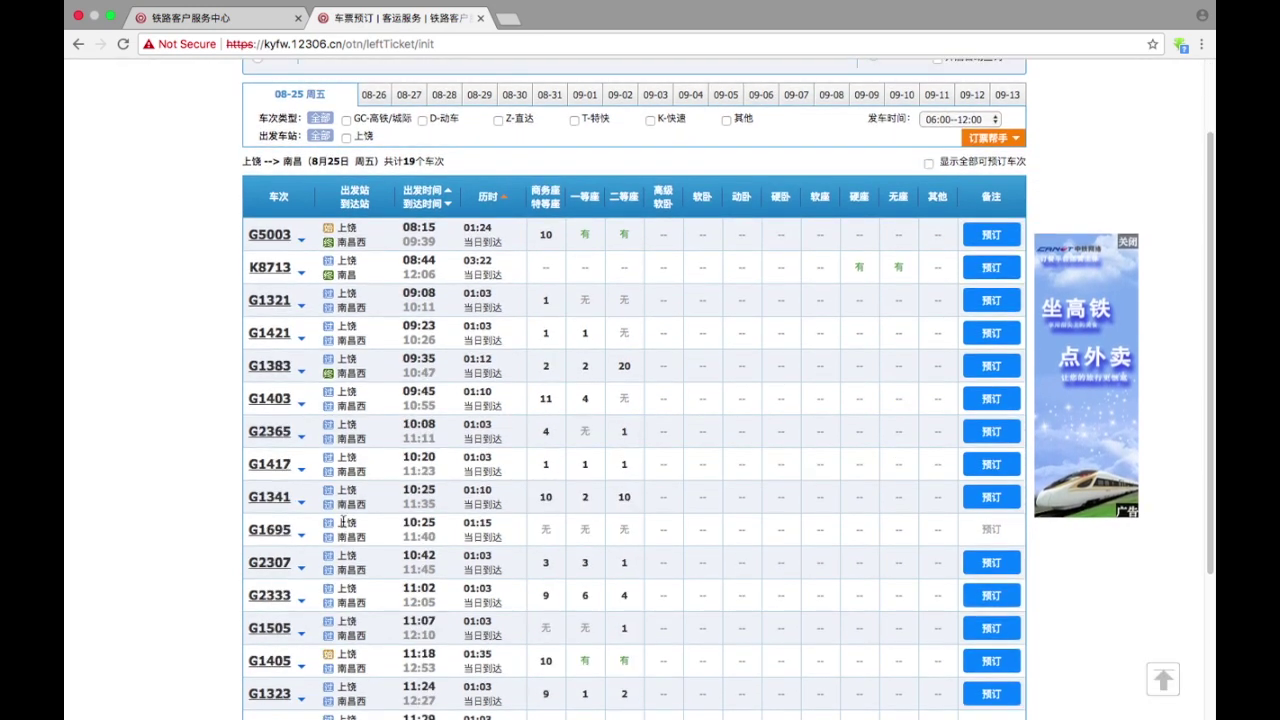
scroll(346, 518, "down", 4)
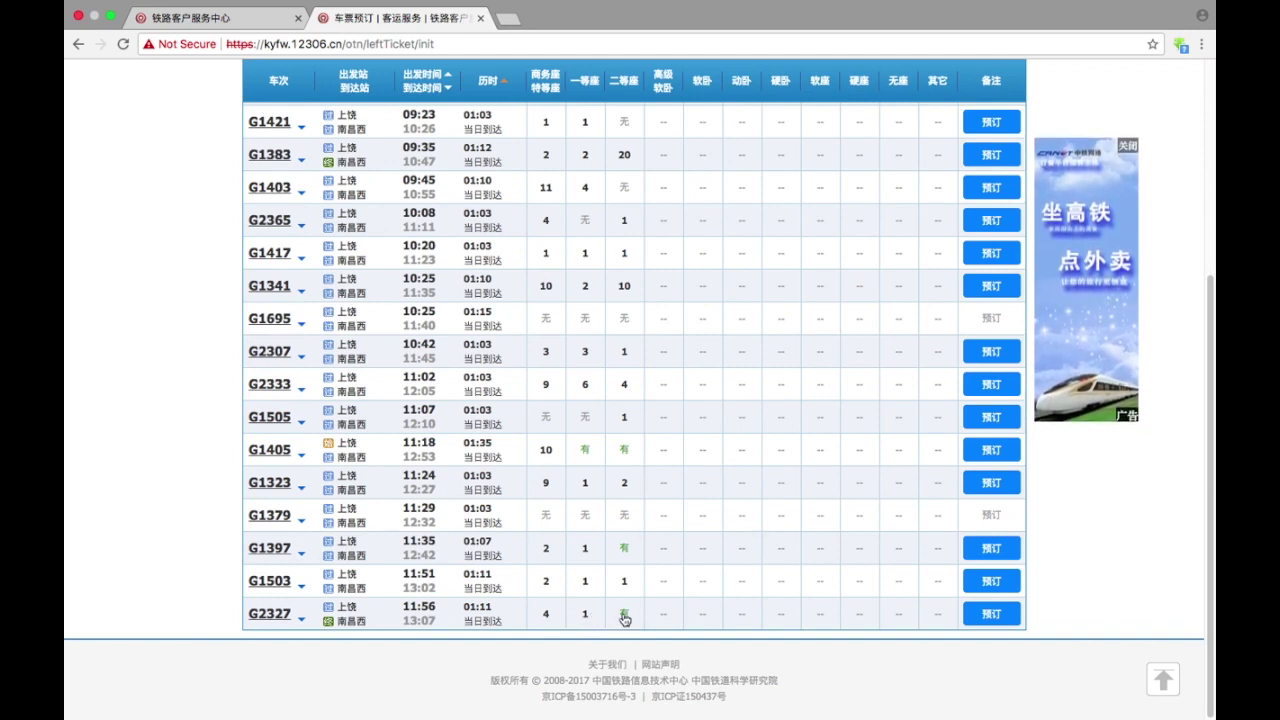
left_click(624, 619)
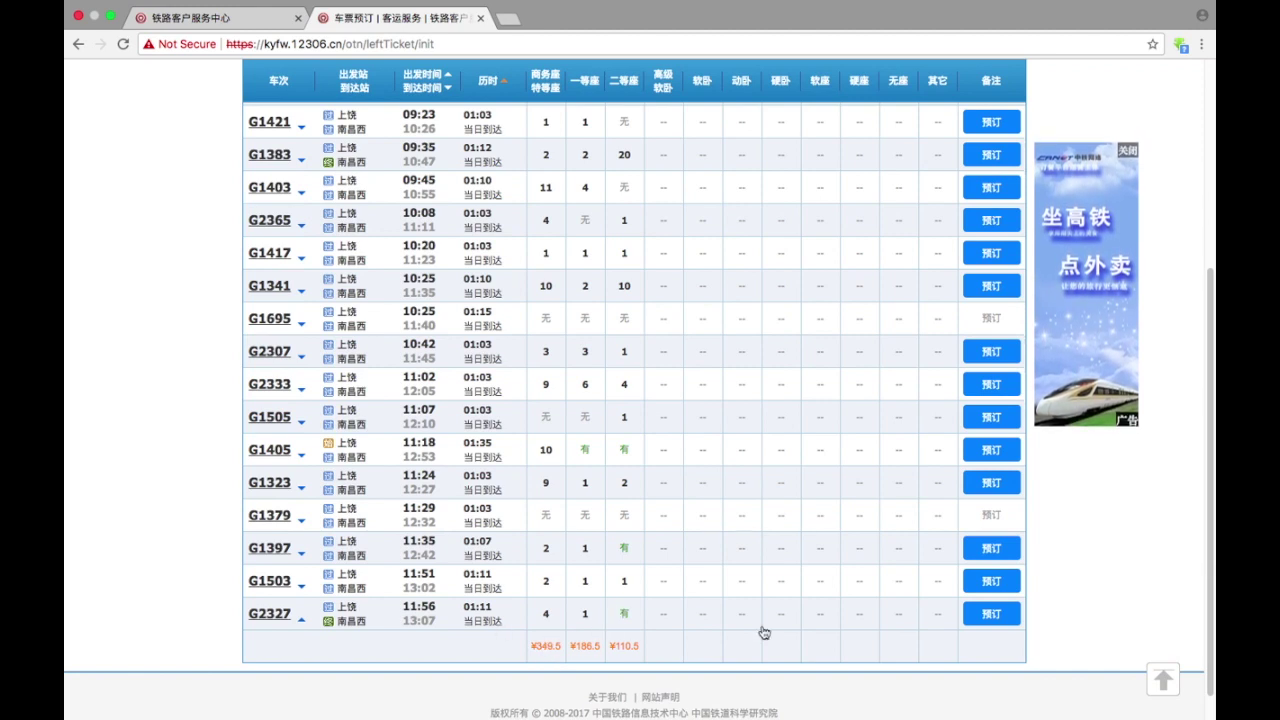
left_click(980, 617)
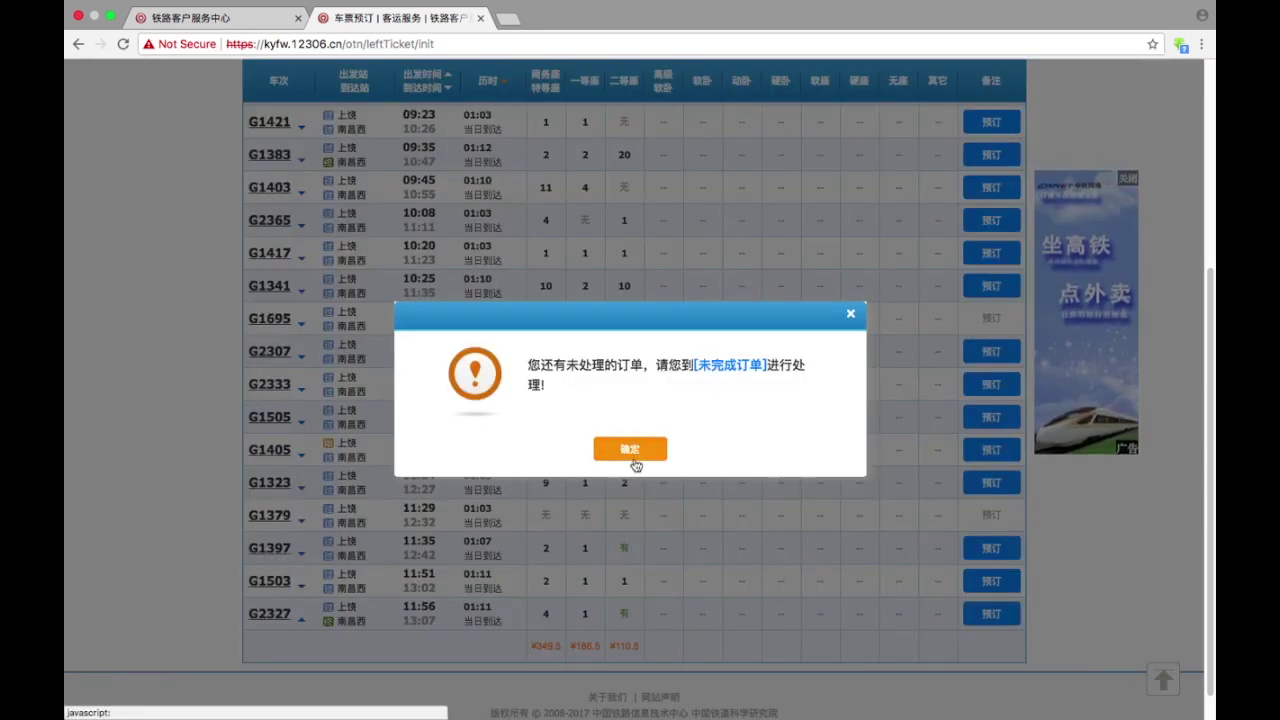
- Acknowledge the unfinished-order alert, select its message text, and open a new browser tab
left_click(631, 455)
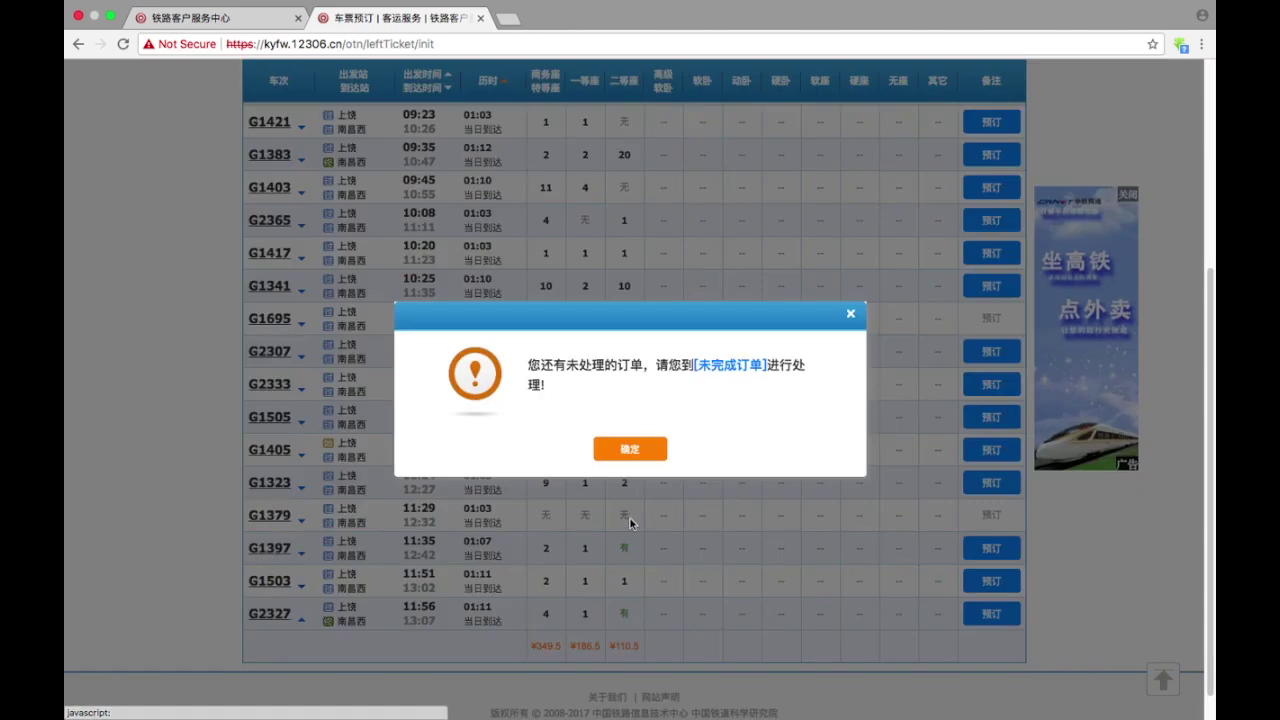
left_click_drag(522, 365, 572, 400)
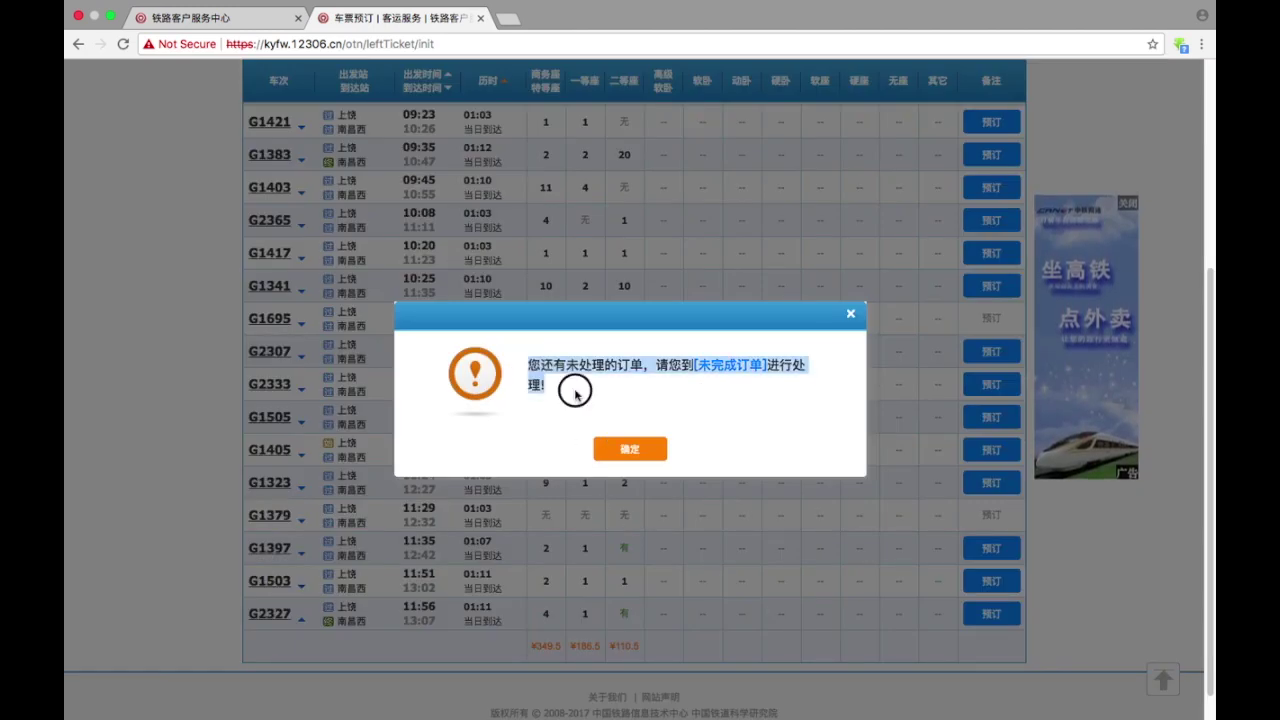
left_click(507, 18)
- Go to fanyi.baidu.com and paste the clipboard into the source box
type("fany")
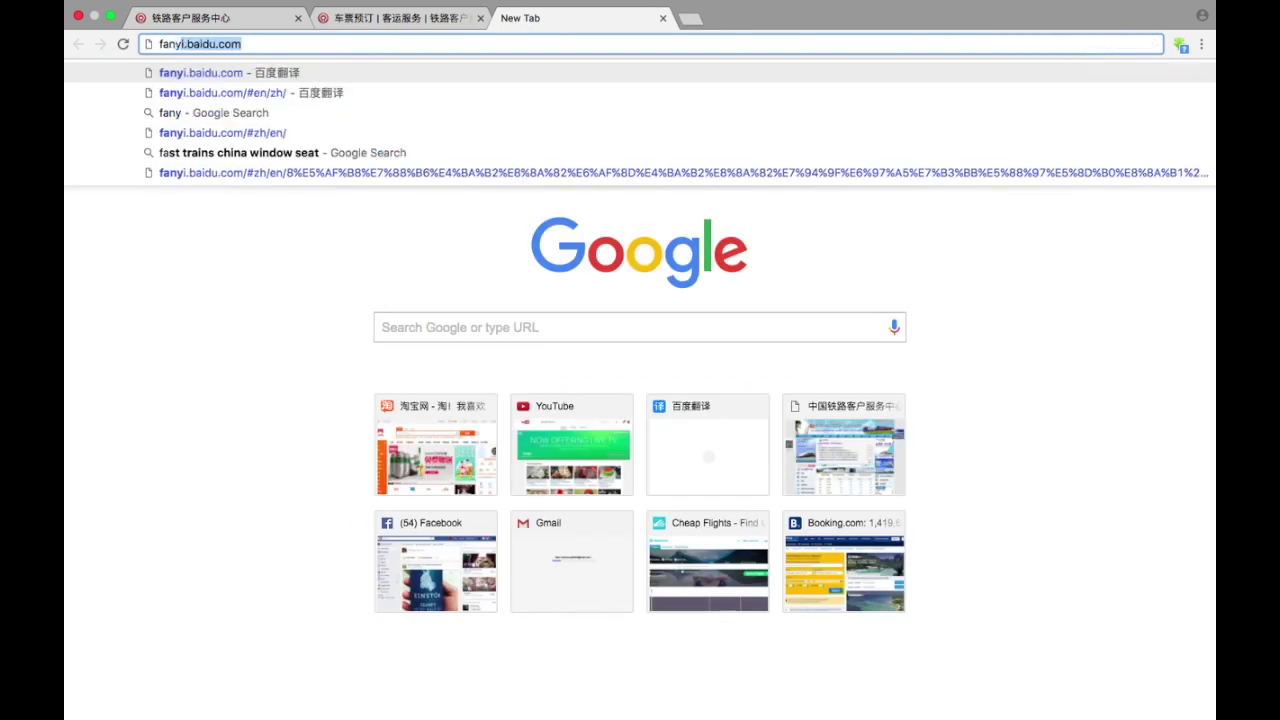
key("Return")
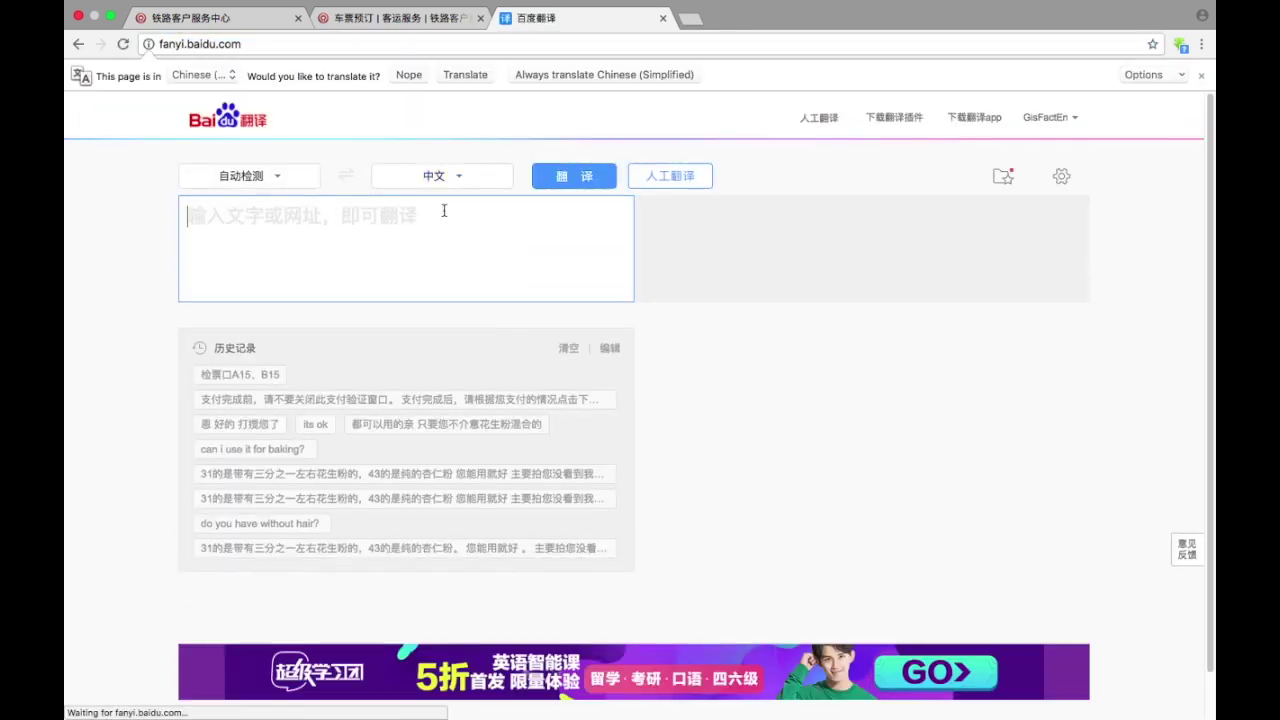
left_click(443, 209)
type("Sweet Pies & Cakes")
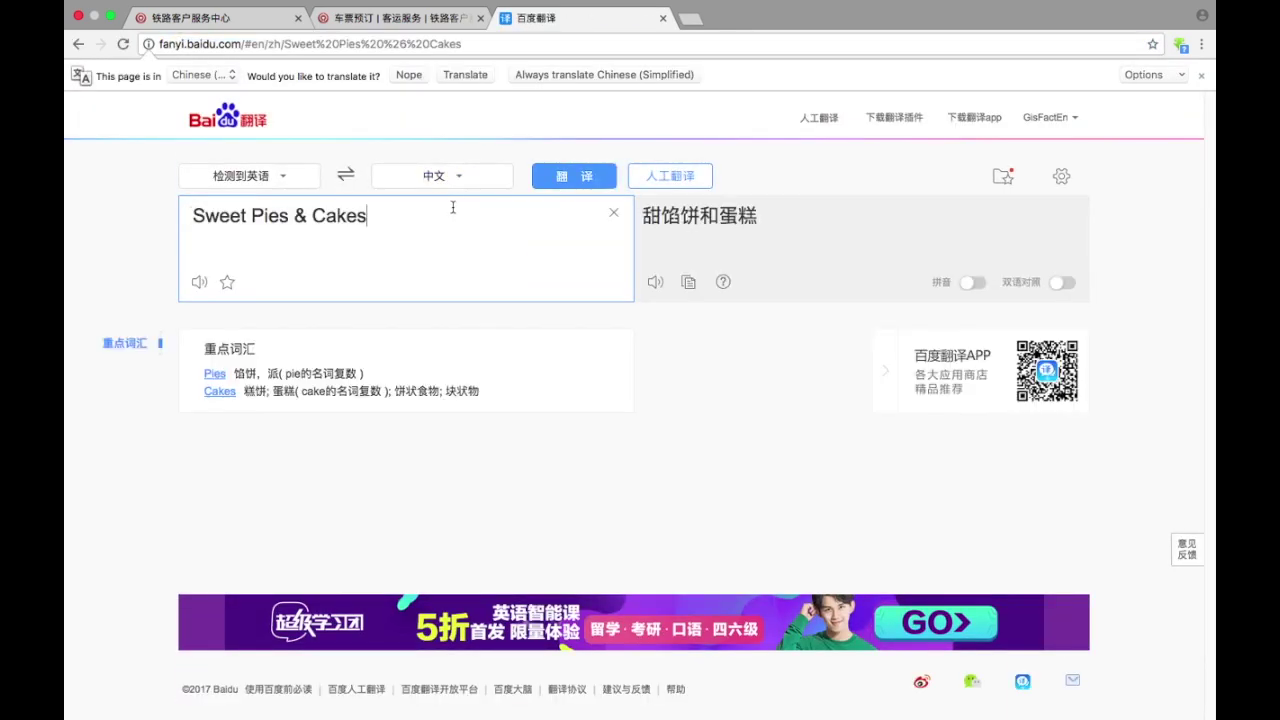
- Copy the unfinished-order warning from 12306 and replace Baidu's source text with it
left_click(390, 18)
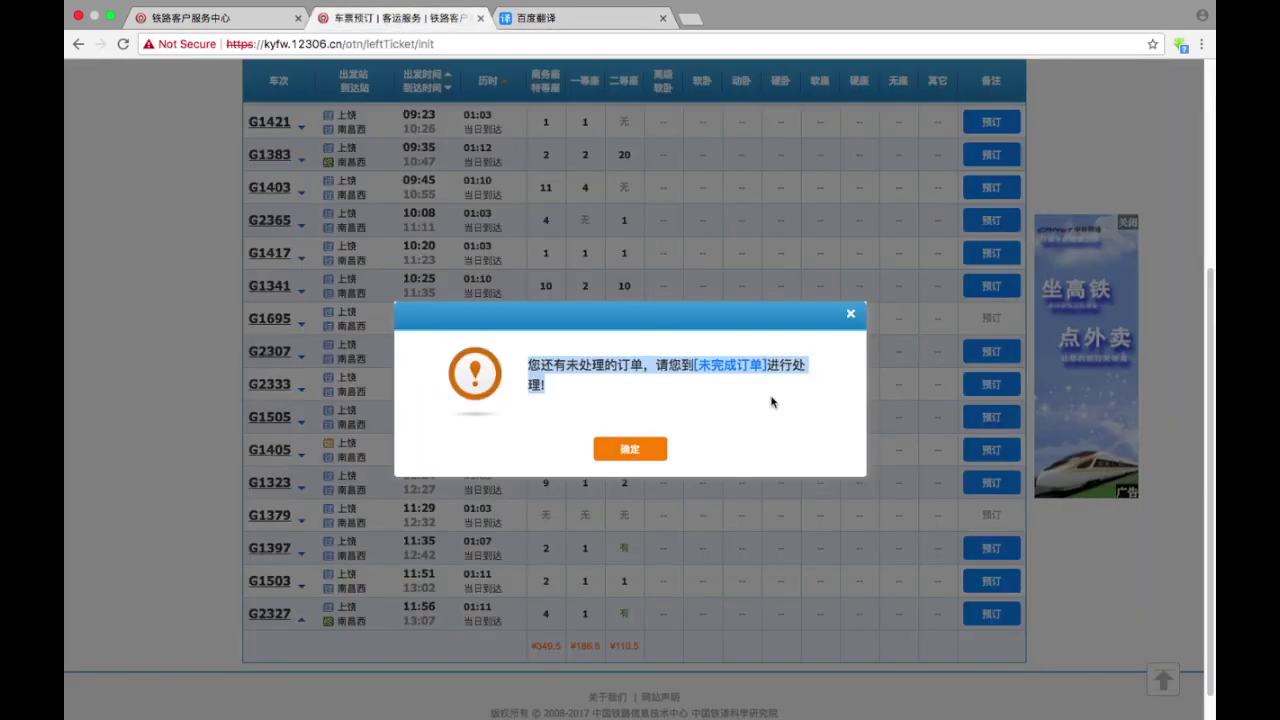
right_click(599, 367)
left_click(628, 400)
left_click(560, 18)
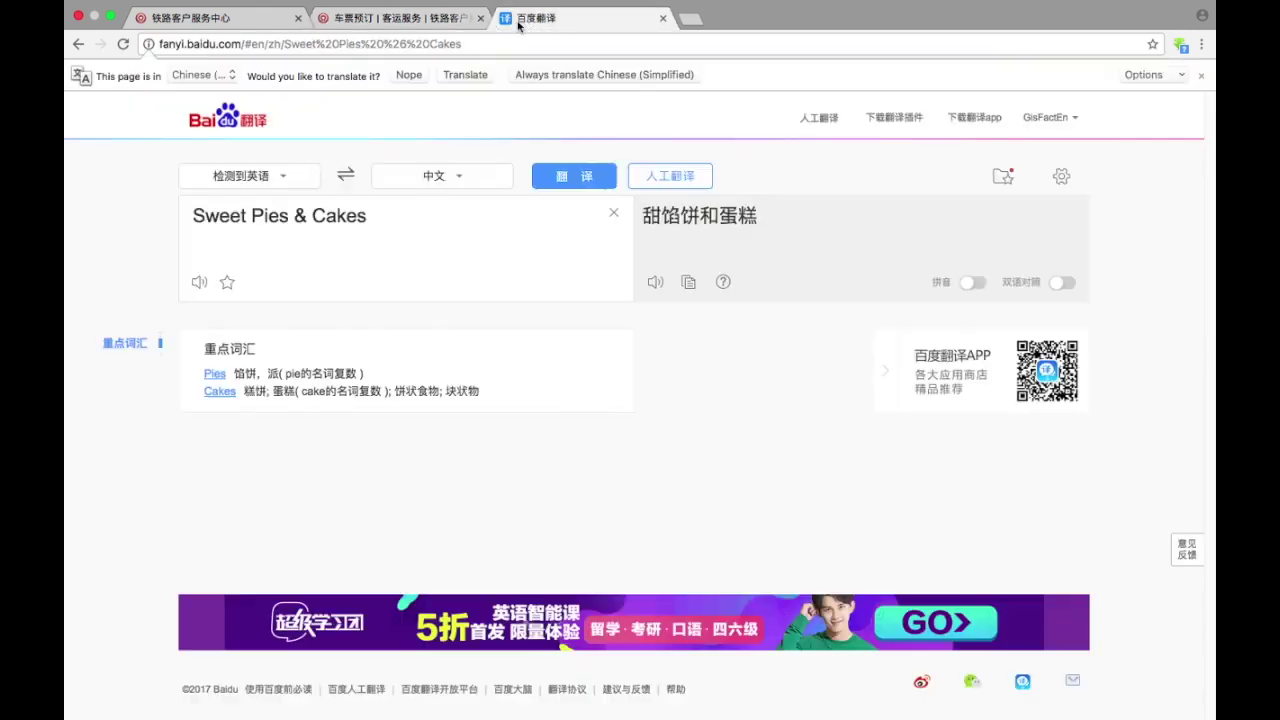
key("super+a")
key("super+v")
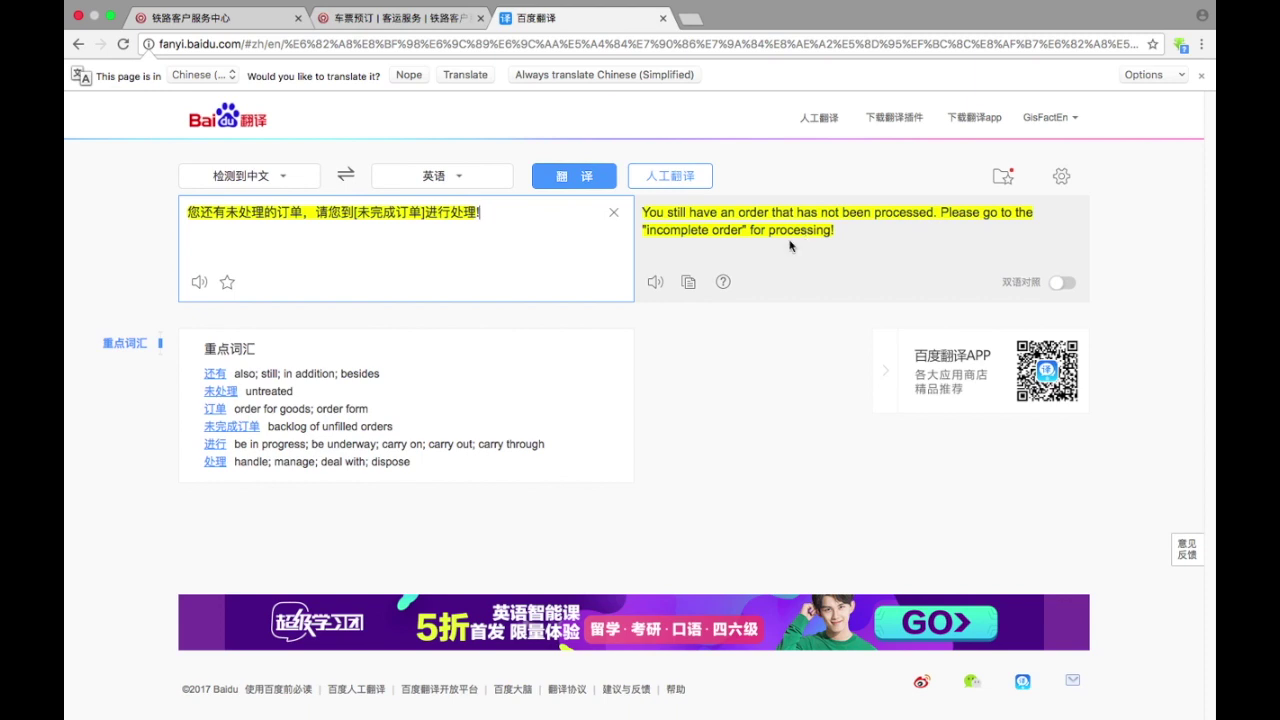
- Back on 12306, close the unfinished-order warning with its ×
left_click(337, 15)
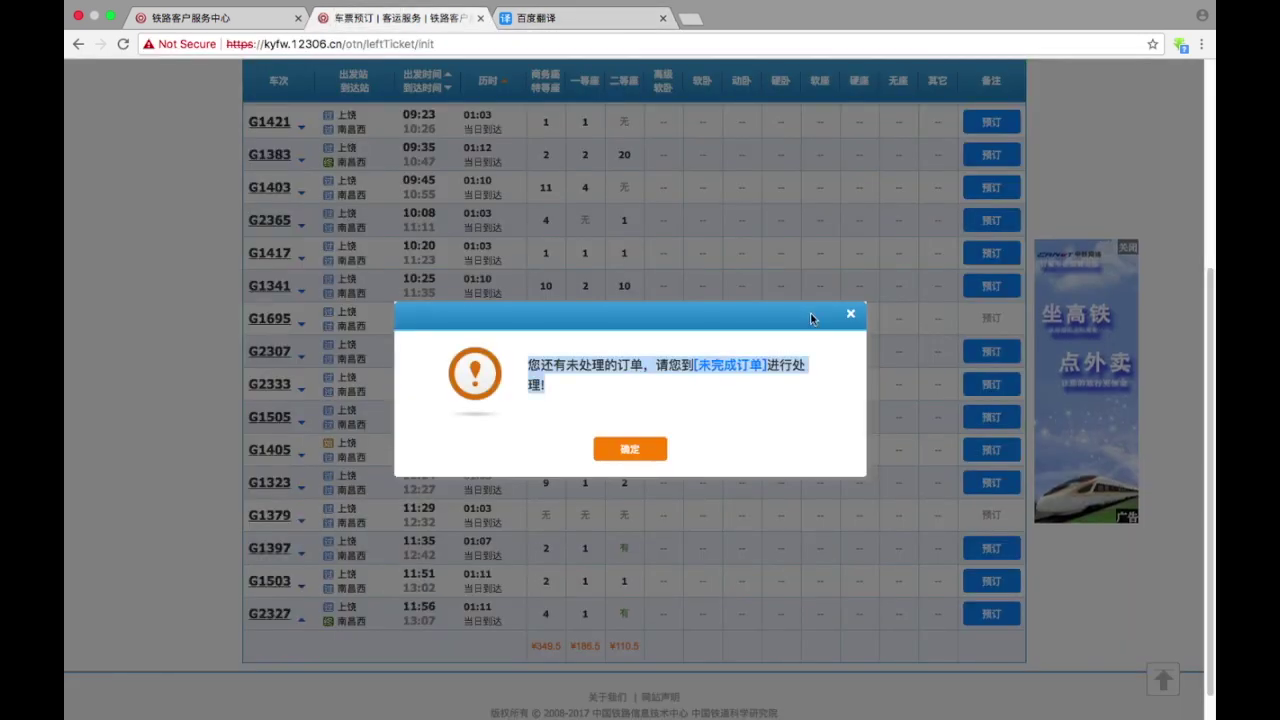
left_click(850, 314)
scroll(594, 179, "up", 5)
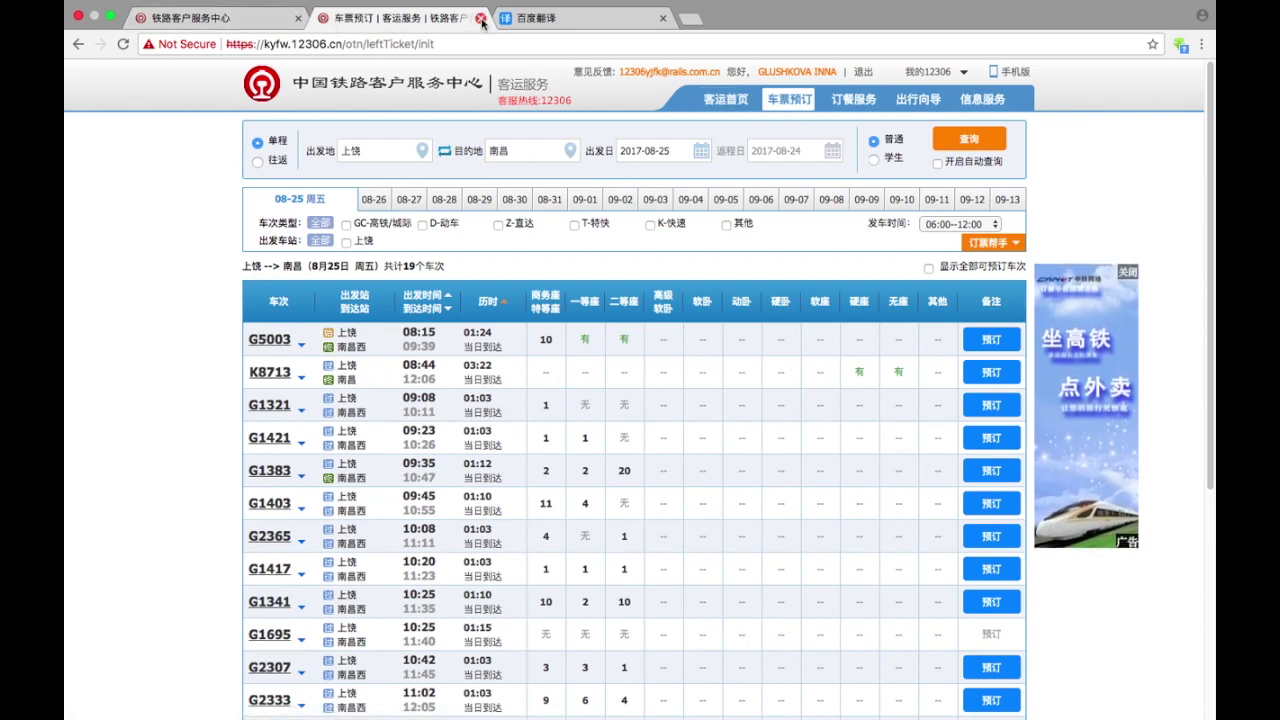
- Open My 12306, translate it into English, and list the incomplete orders
left_click(793, 76)
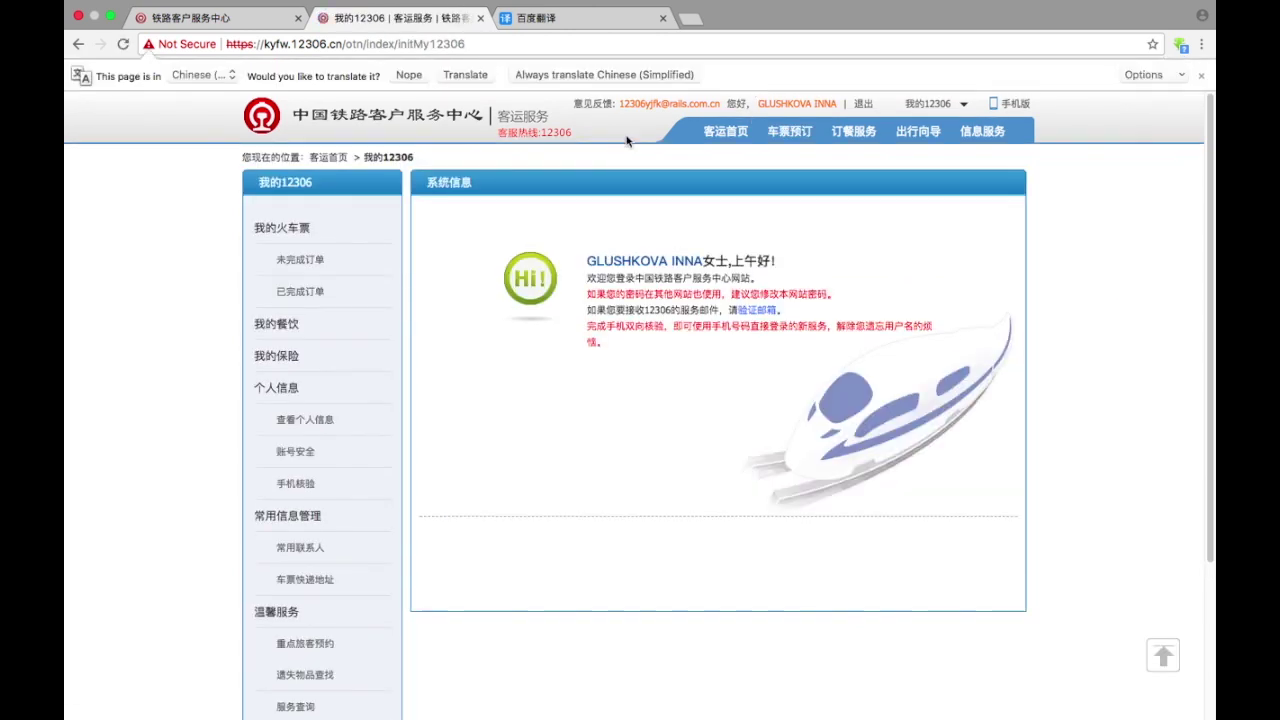
right_click(211, 233)
left_click(262, 343)
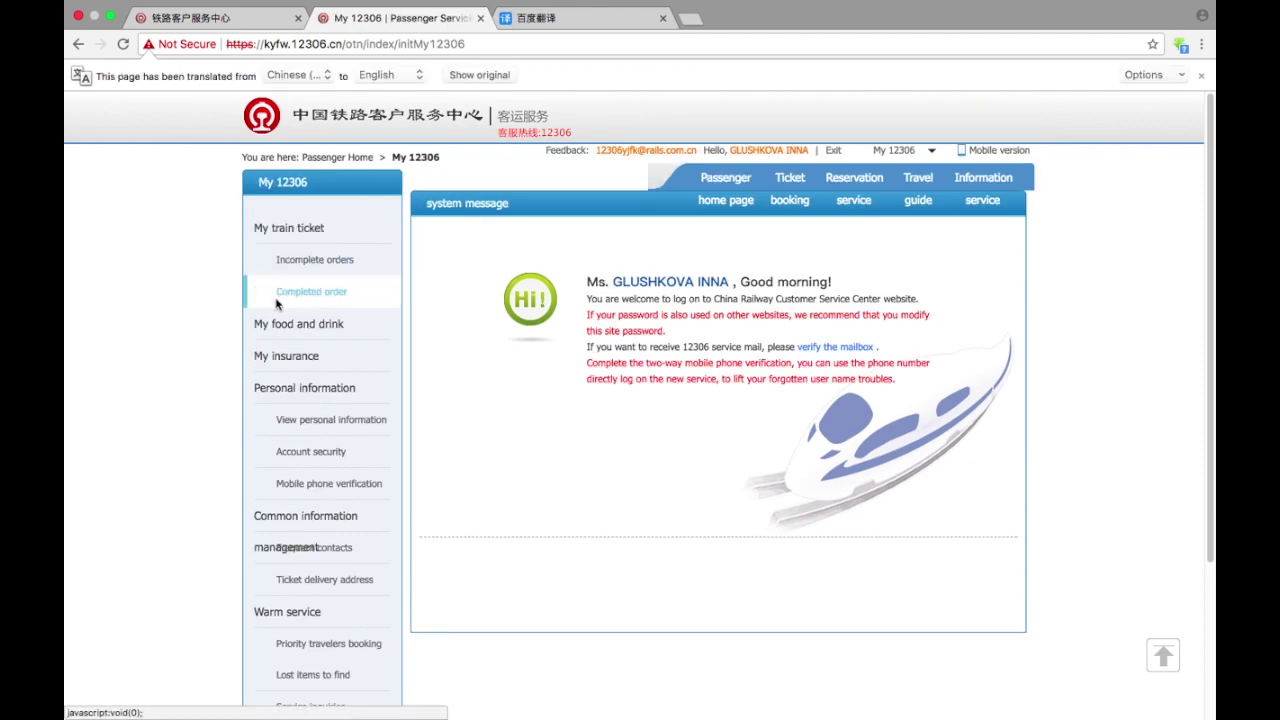
left_click(296, 264)
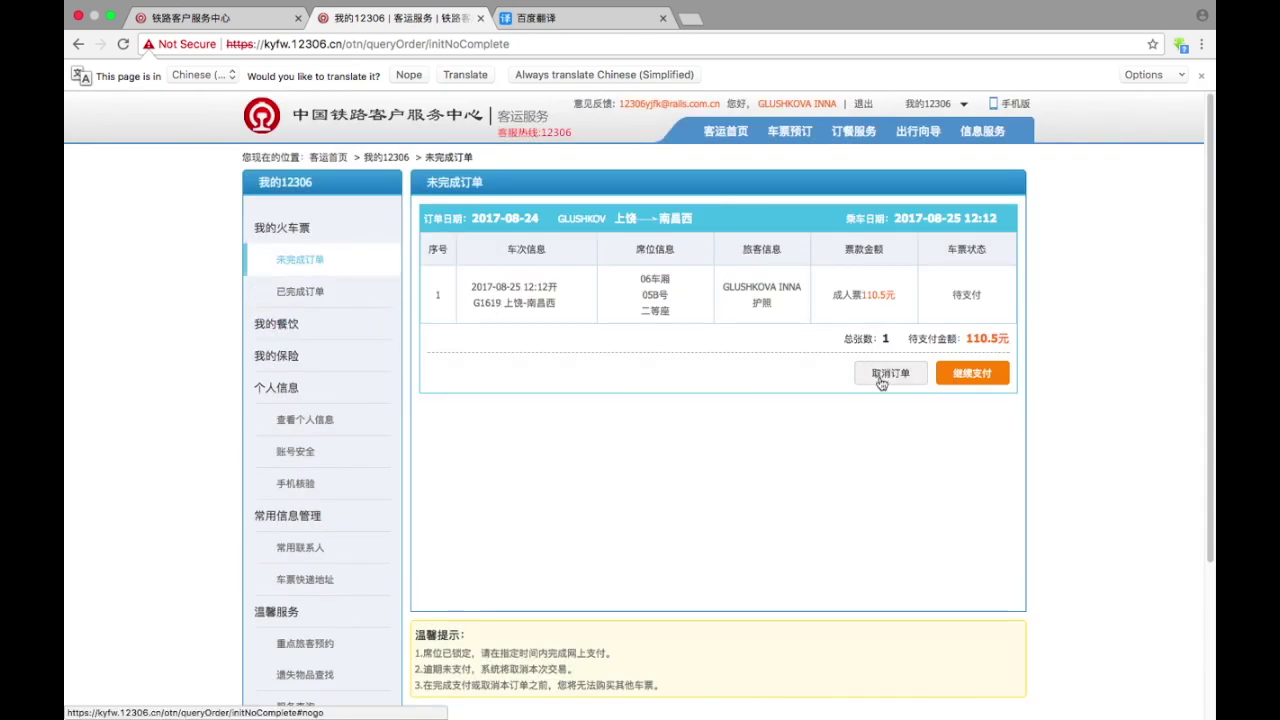
- Cancel the unpaid G1619 Shangrao–Nanchang West order and dismiss the success message
left_click(880, 378)
left_click(720, 458)
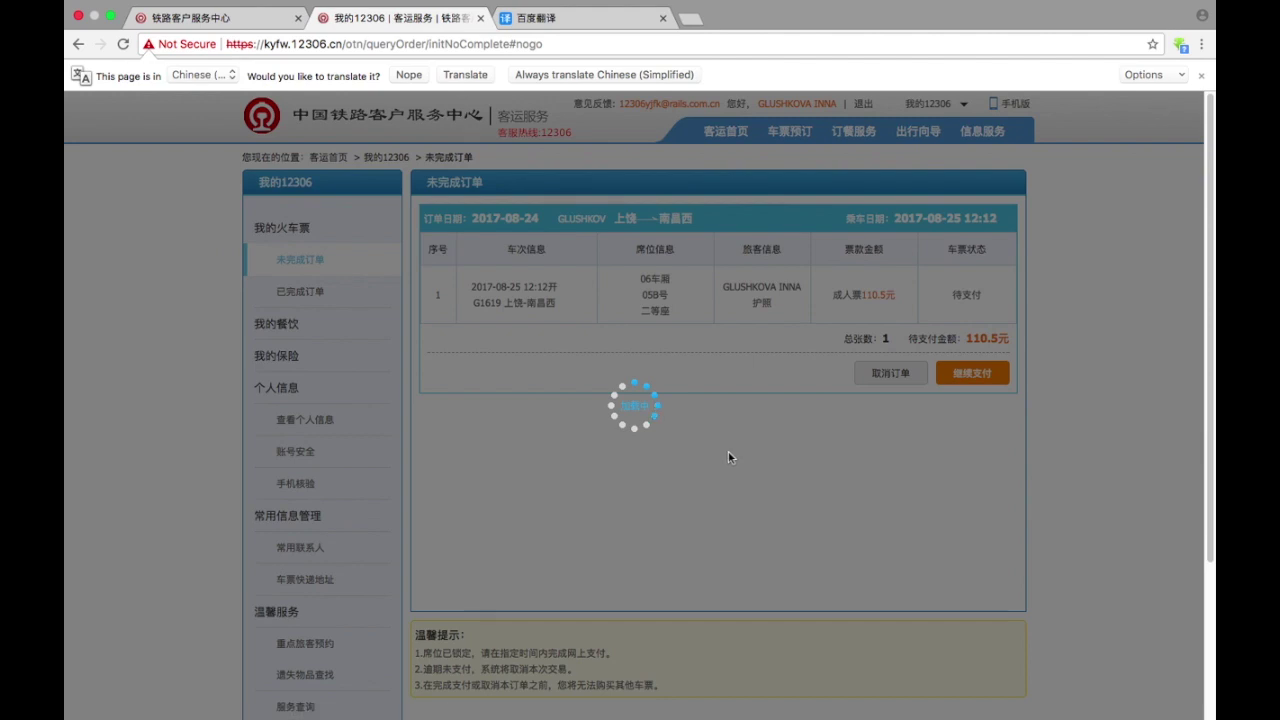
left_click(663, 474)
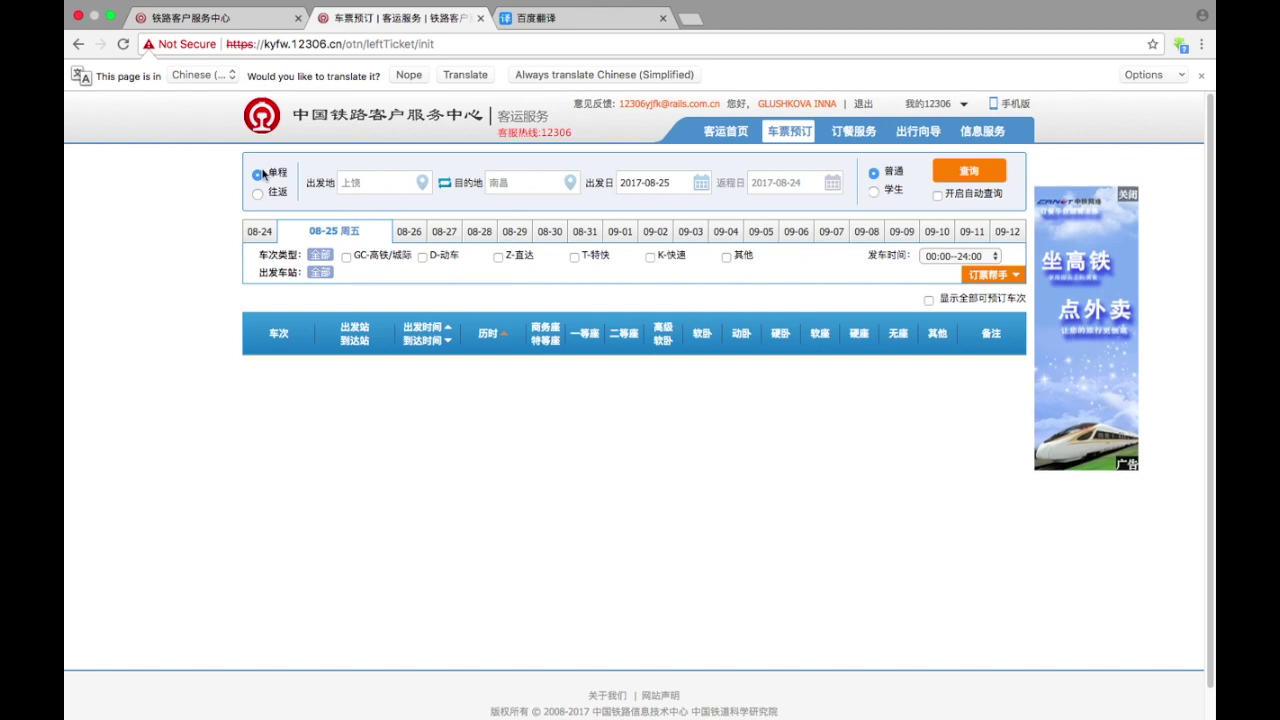
- Make it a one-way search from 上饶 ('shangrao') to 南昌 ('nanchang')
left_click(257, 195)
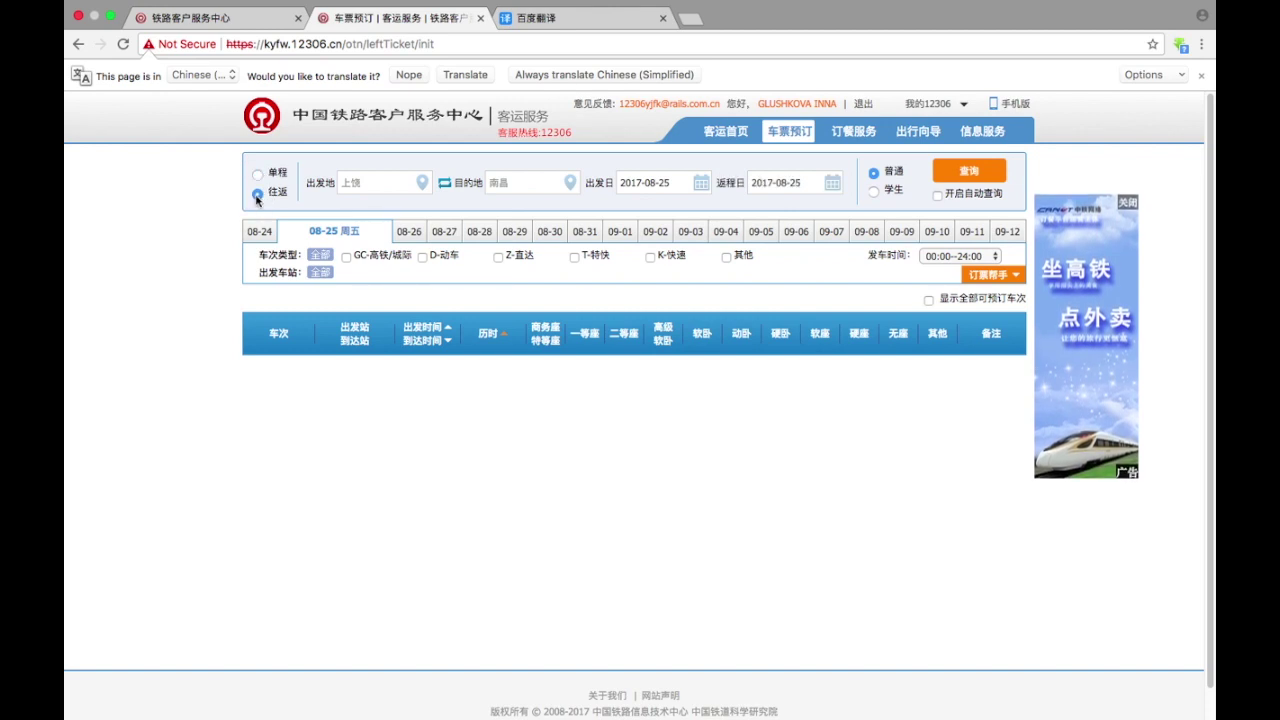
left_click(257, 174)
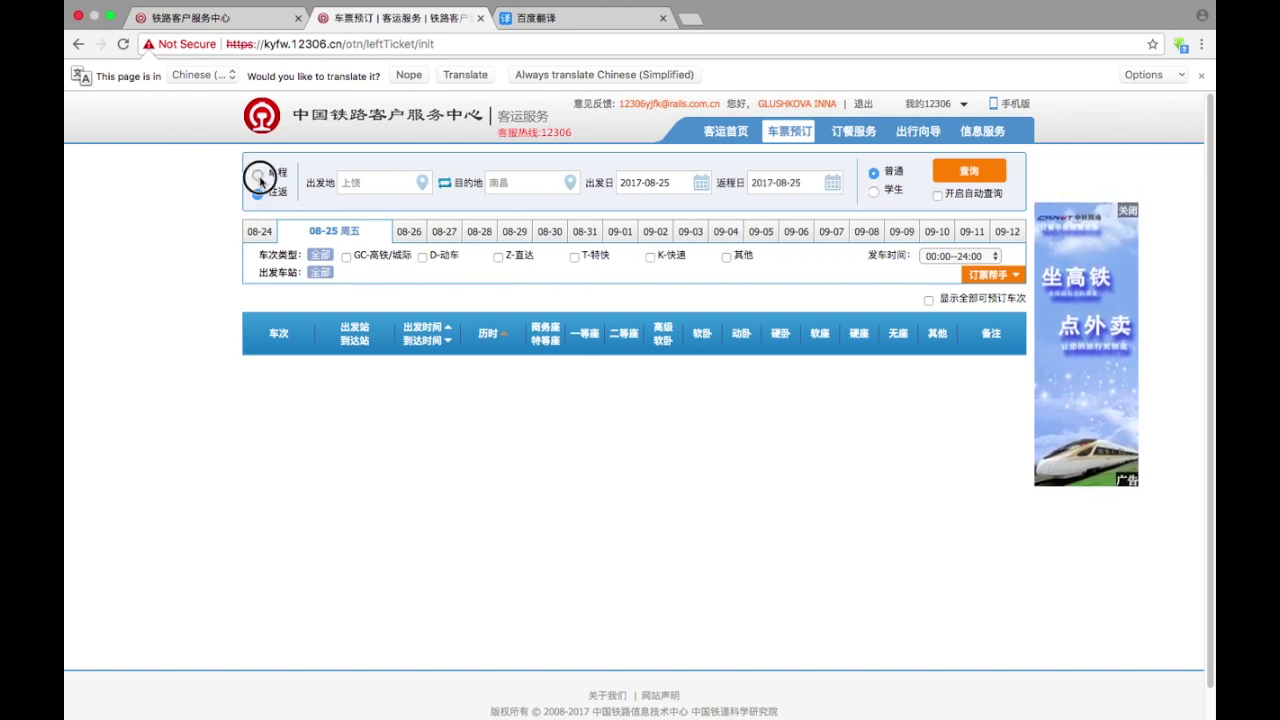
left_click(371, 187)
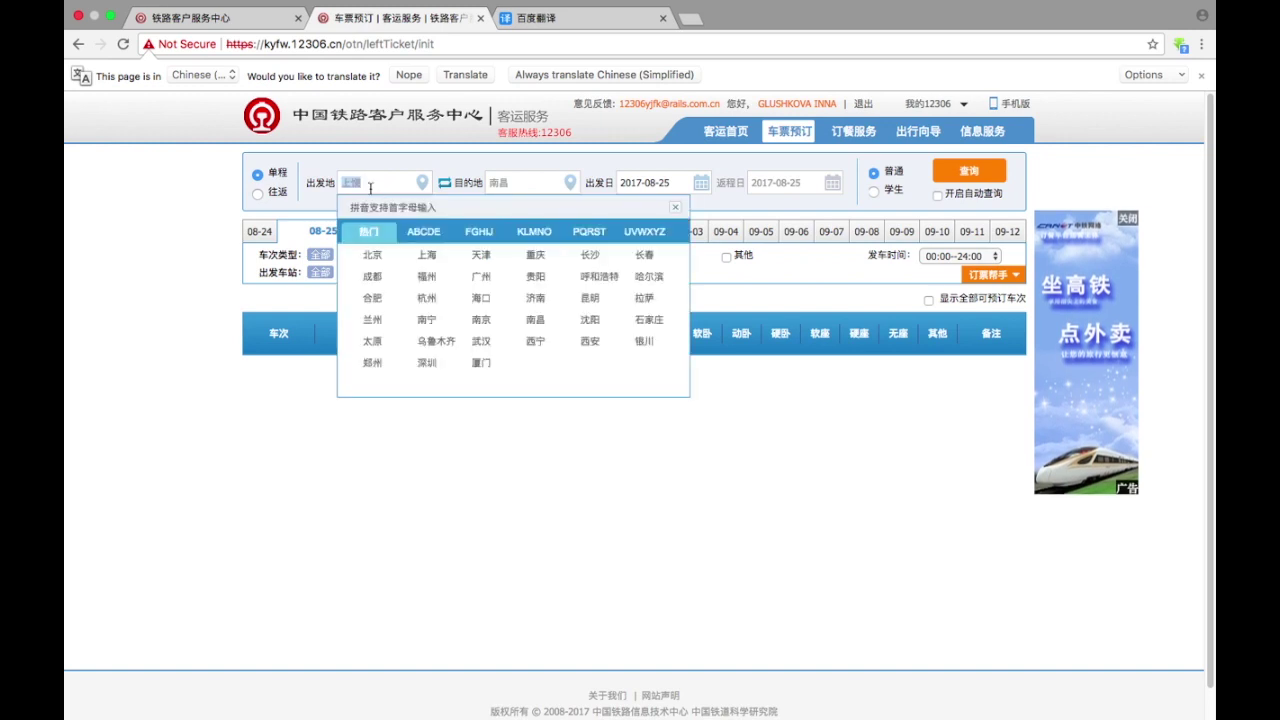
type("shangrao")
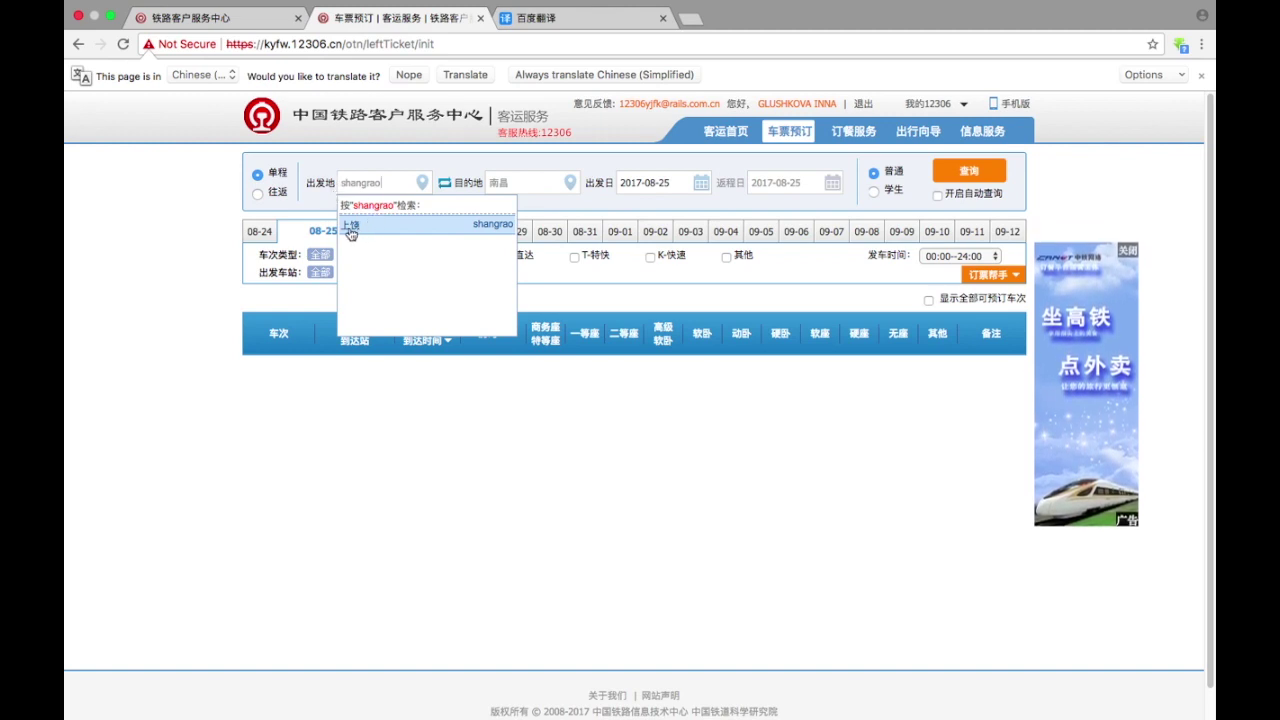
left_click(351, 232)
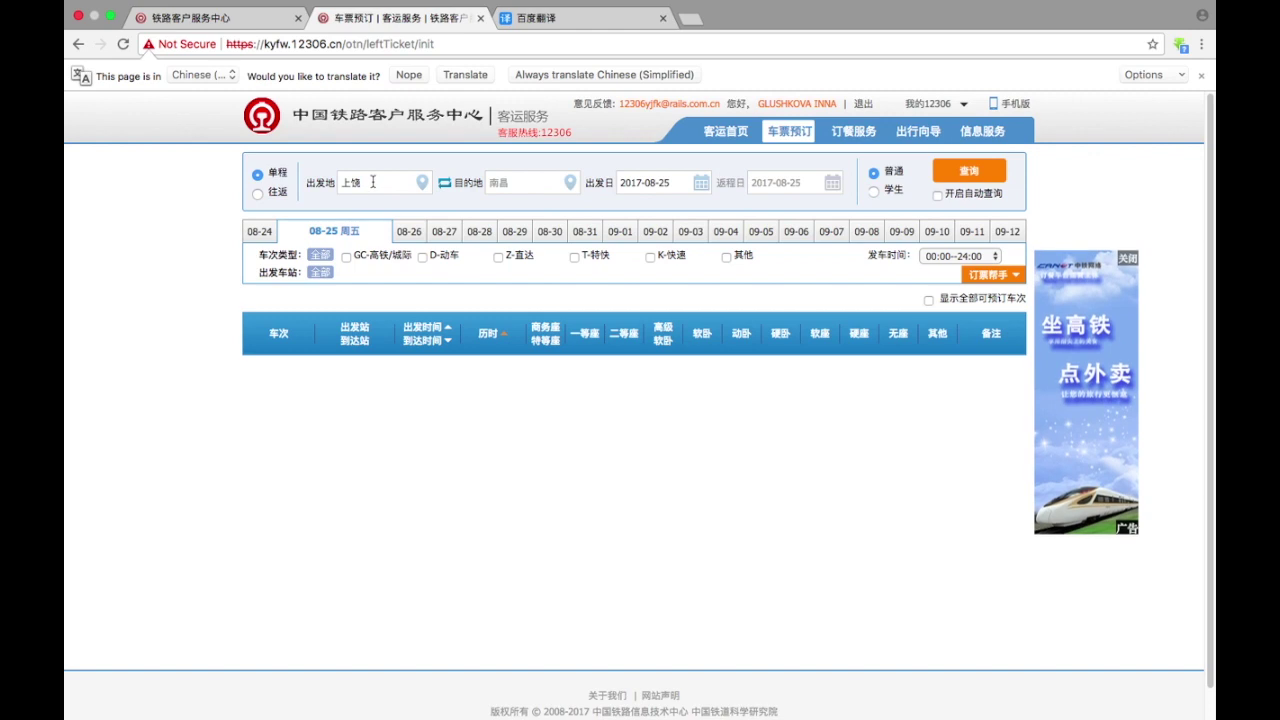
left_click(521, 185)
type("nanchang")
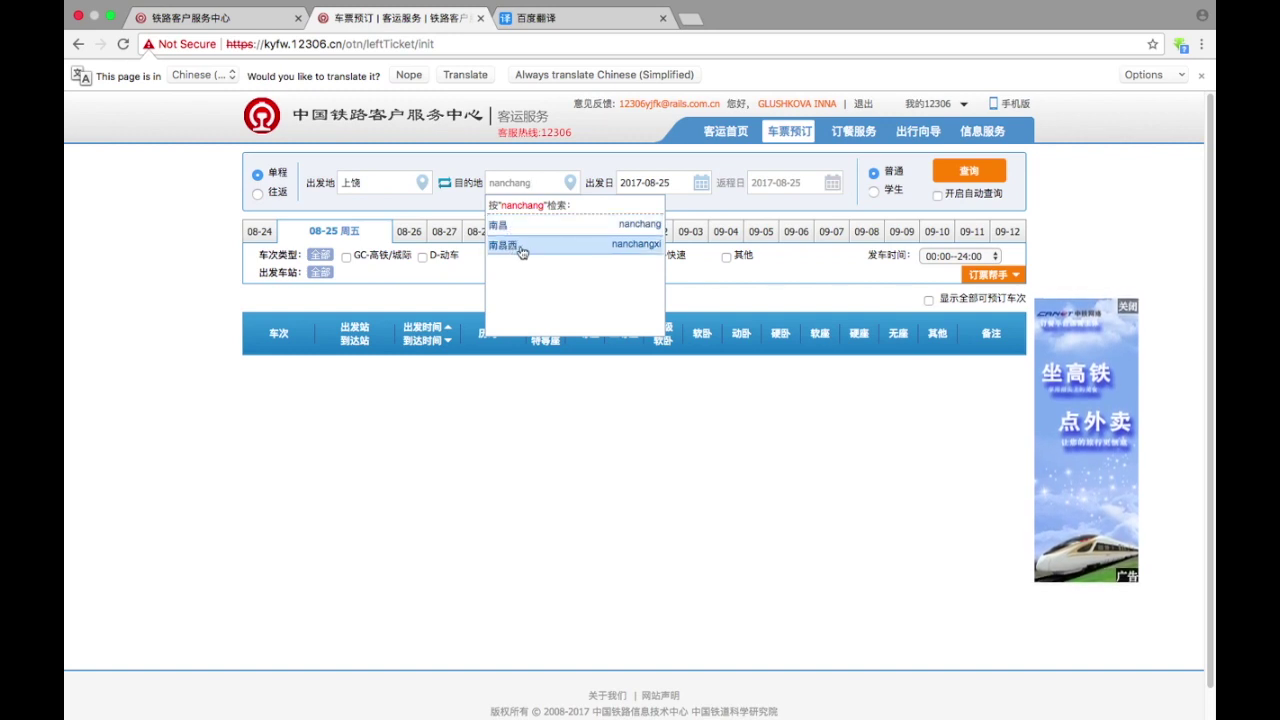
left_click(573, 227)
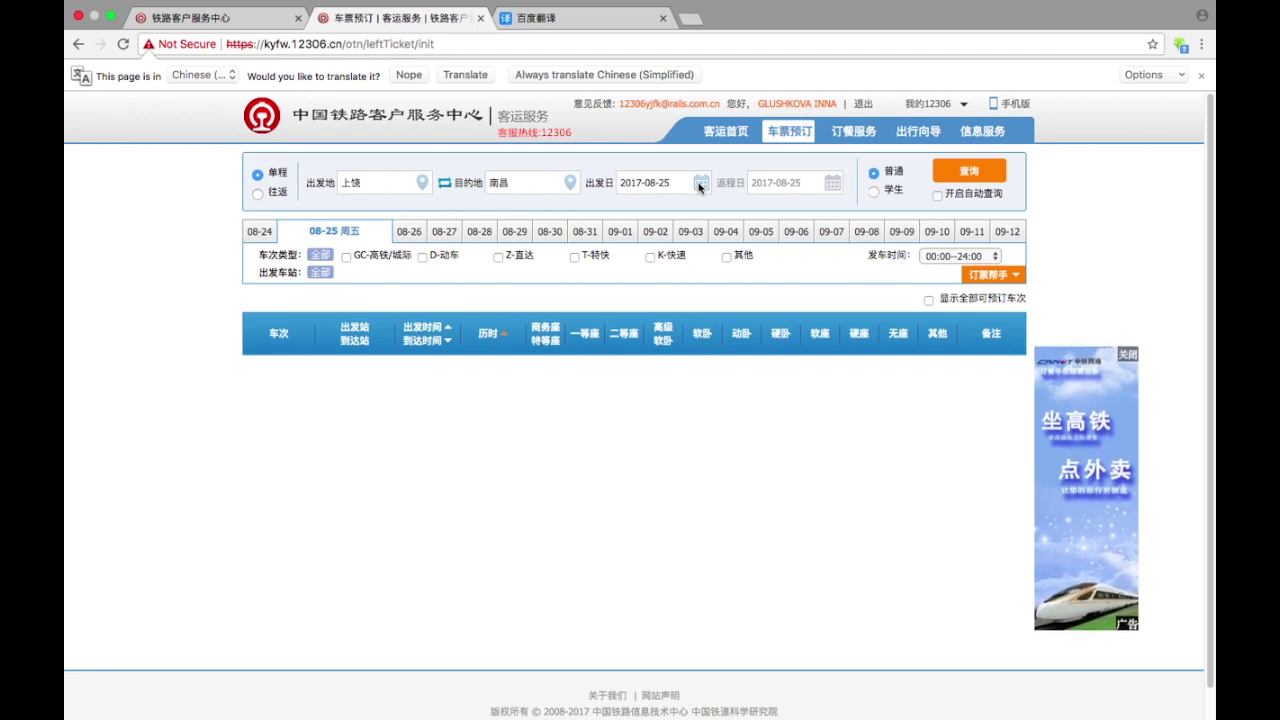
left_click(701, 186)
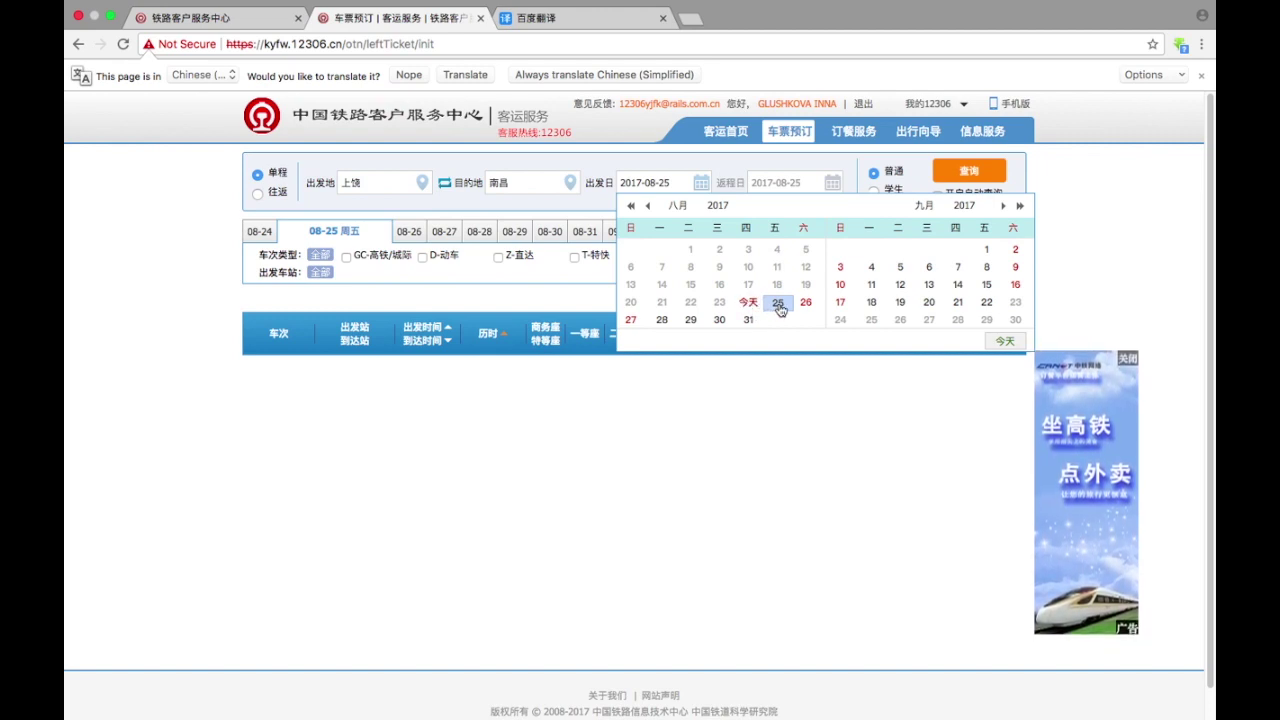
- Search 上饶–南昌 trains on 2017-08-25 across the full 00:00--24:00 departure window
left_click(778, 304)
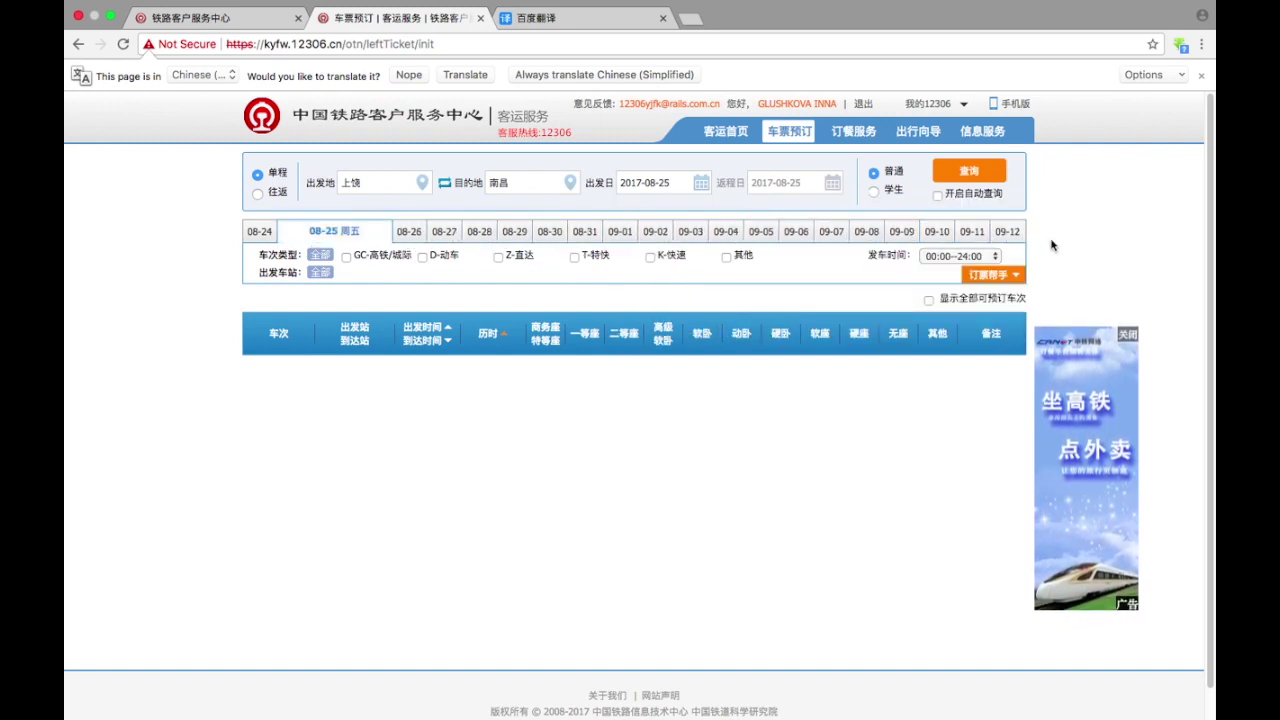
left_click(933, 259)
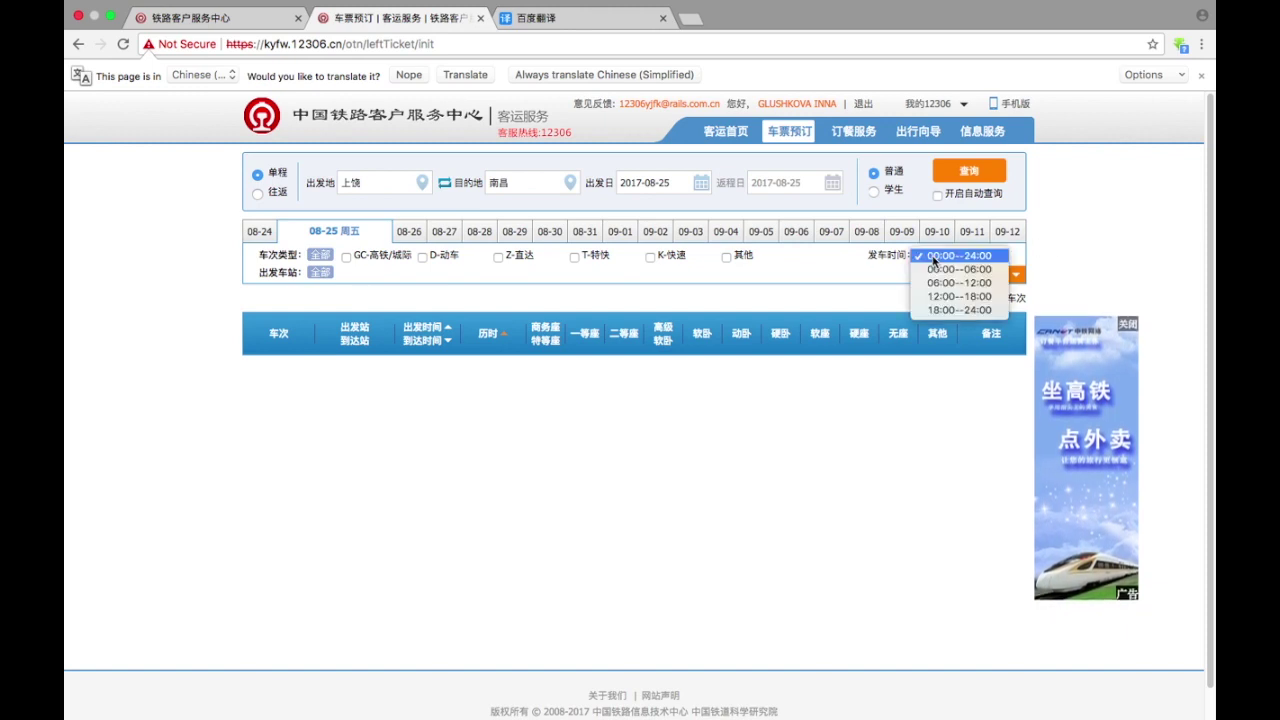
left_click(952, 257)
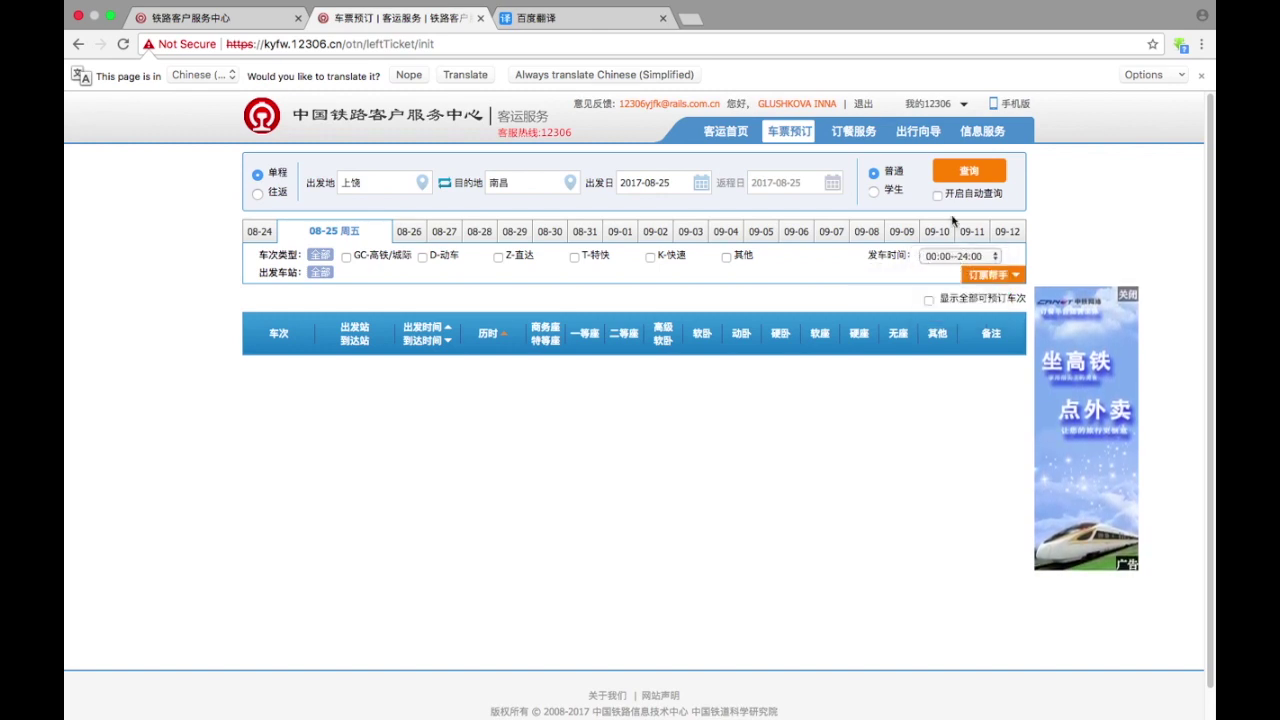
left_click(945, 166)
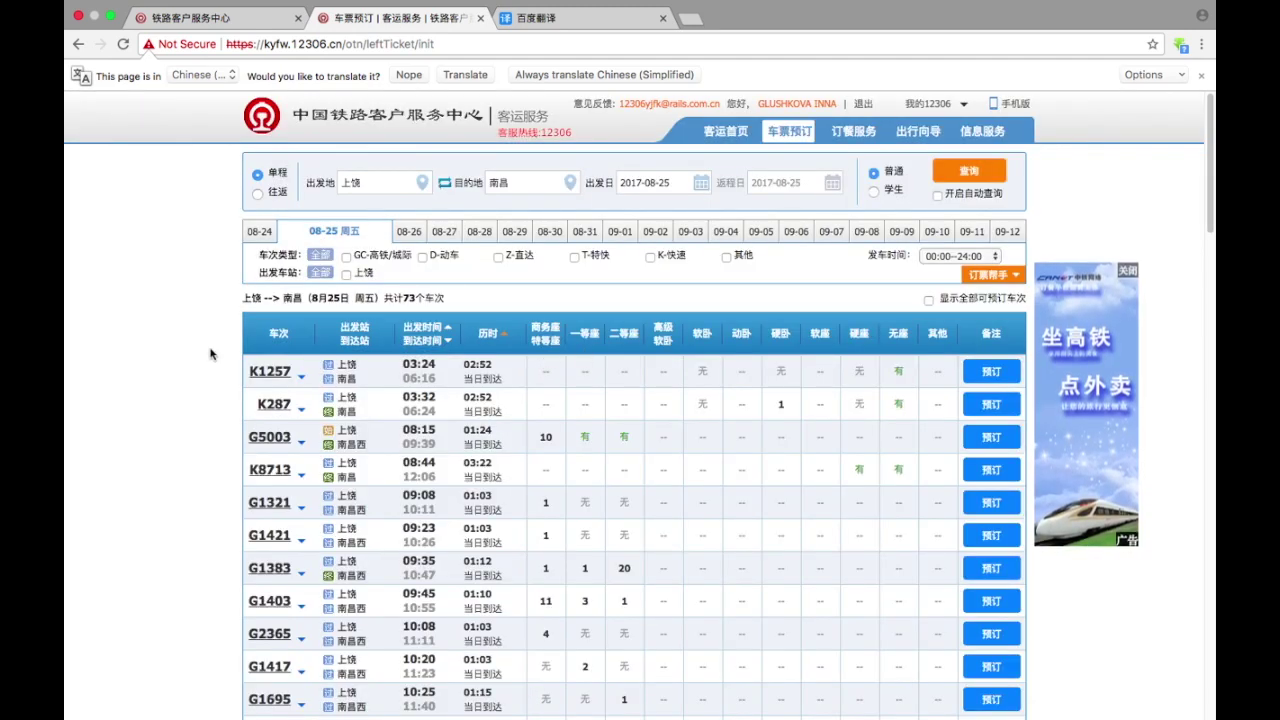
- Scroll down the 73-train results list toward train G2327
scroll(205, 347, "down", 6)
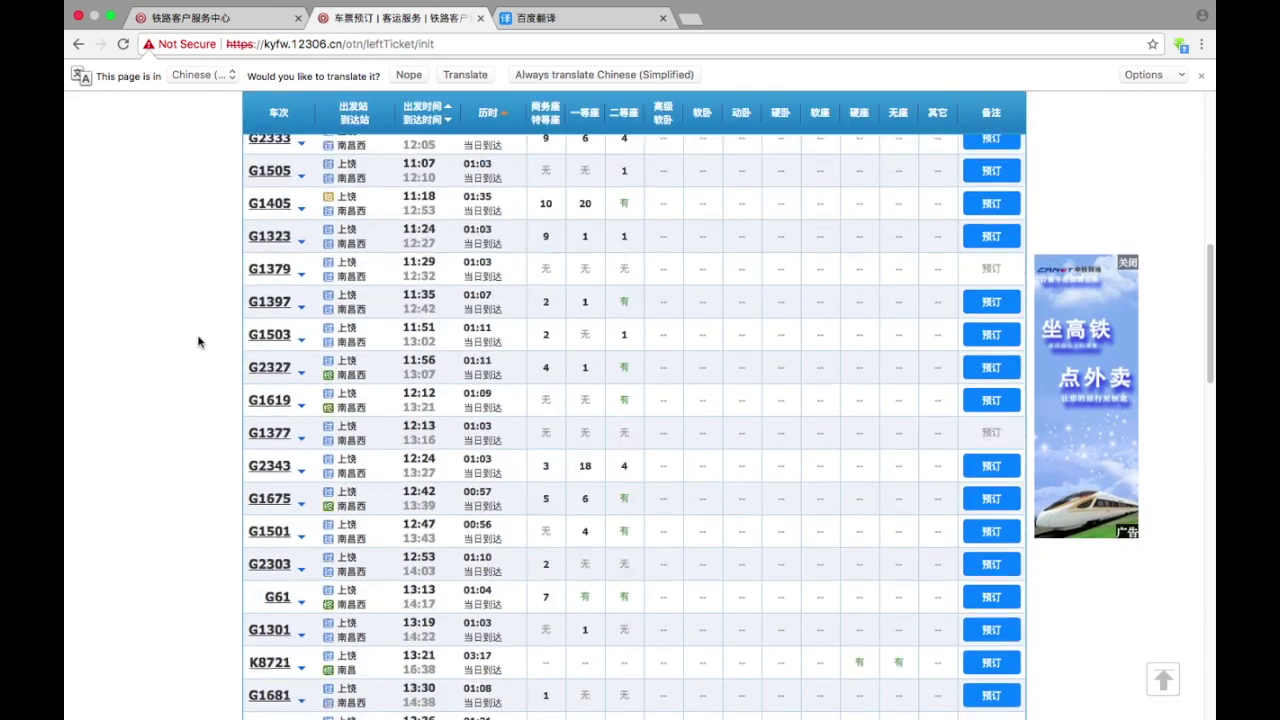
scroll(198, 341, "up", 6)
scroll(196, 336, "down", 1)
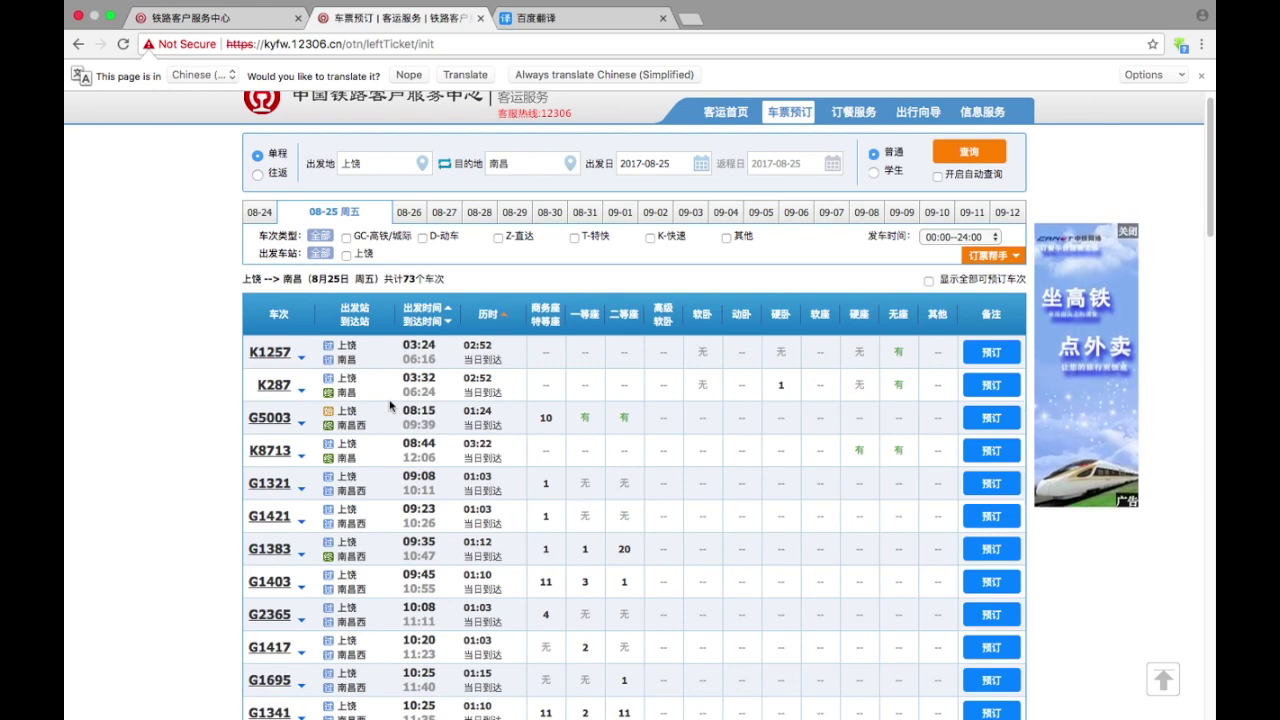
scroll(383, 437, "down", 5)
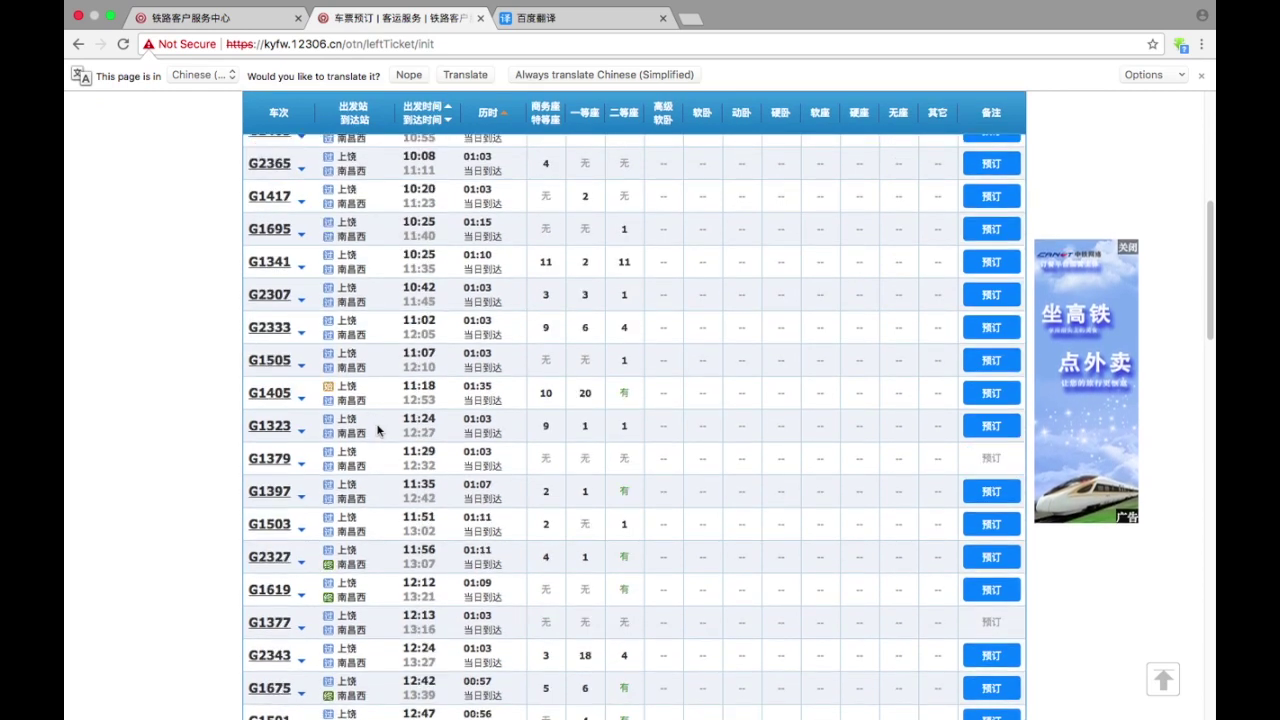
scroll(378, 430, "down", 2)
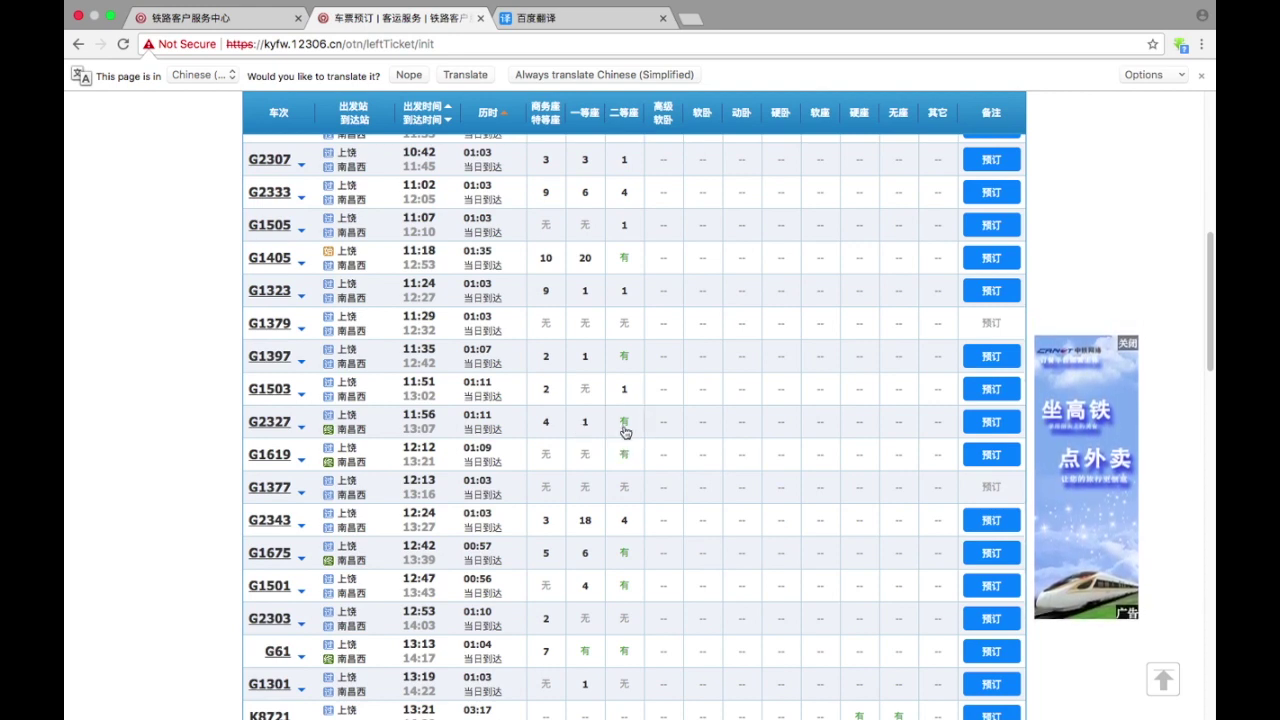
- Expand G2327's seat prices and book a ticket on it
left_click(624, 431)
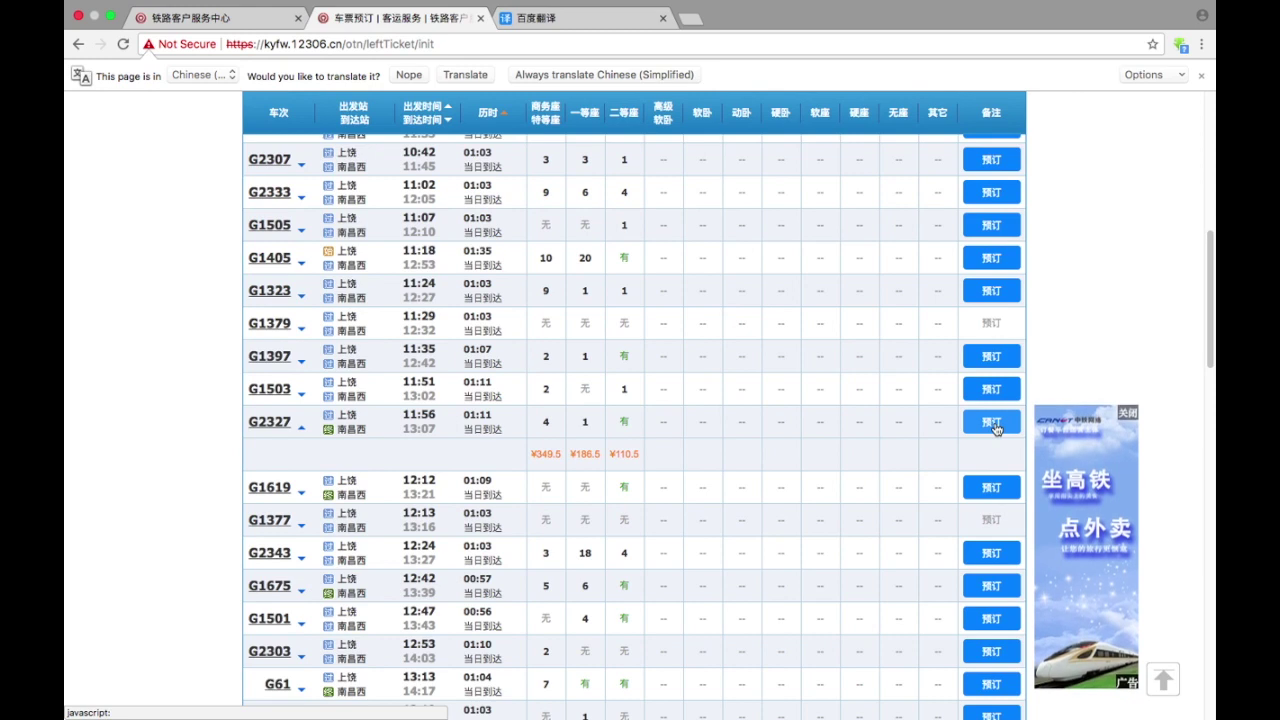
left_click(995, 424)
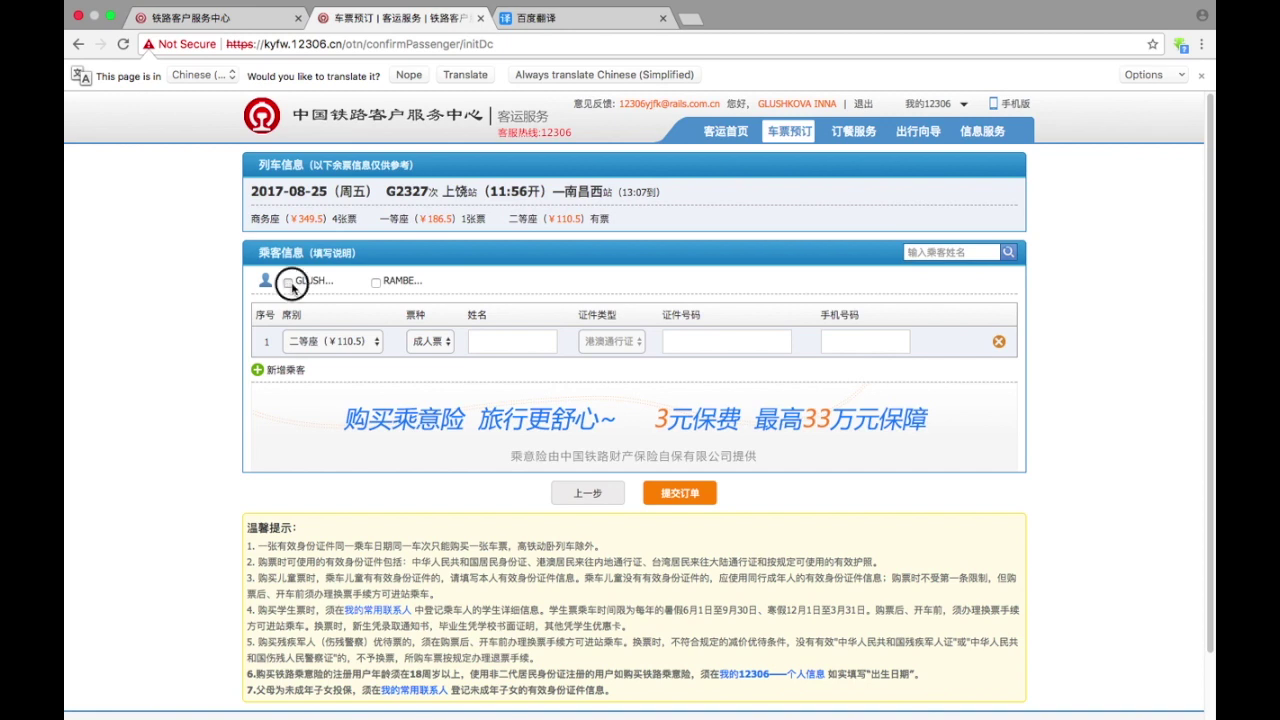
- Add the saved passenger in second class at ¥110.5 and submit the order
left_click(289, 283)
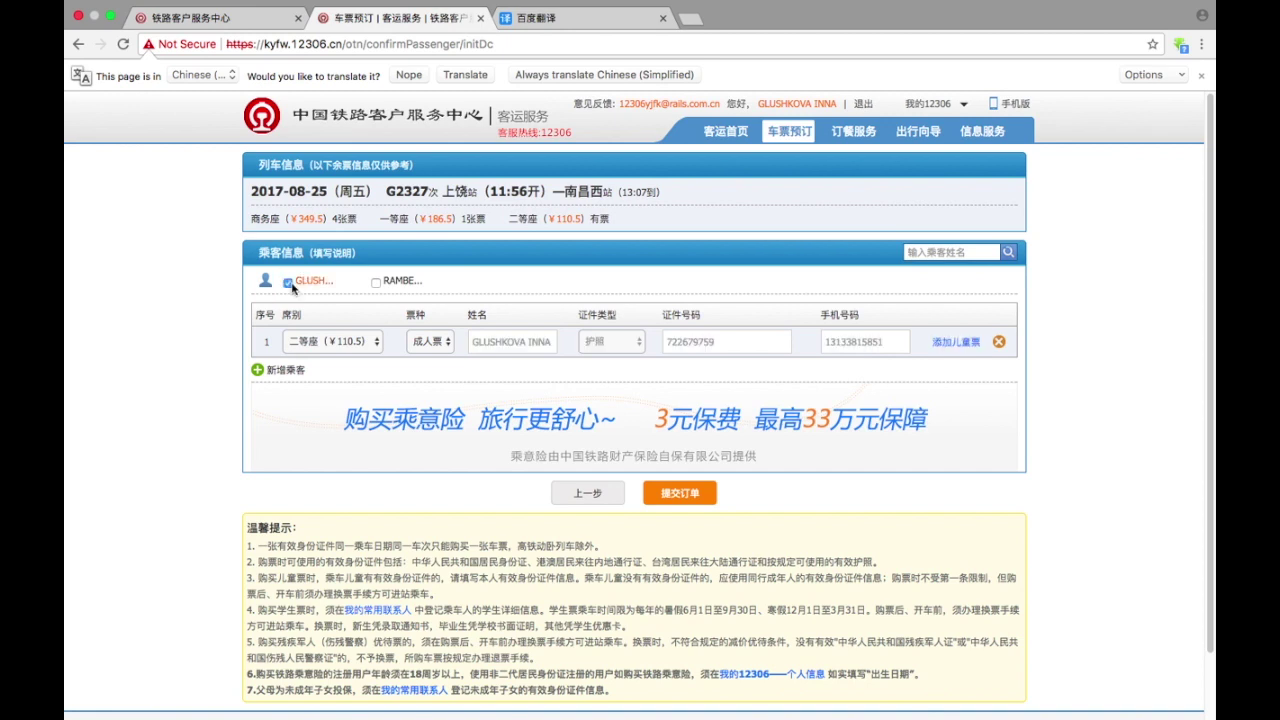
left_click(376, 343)
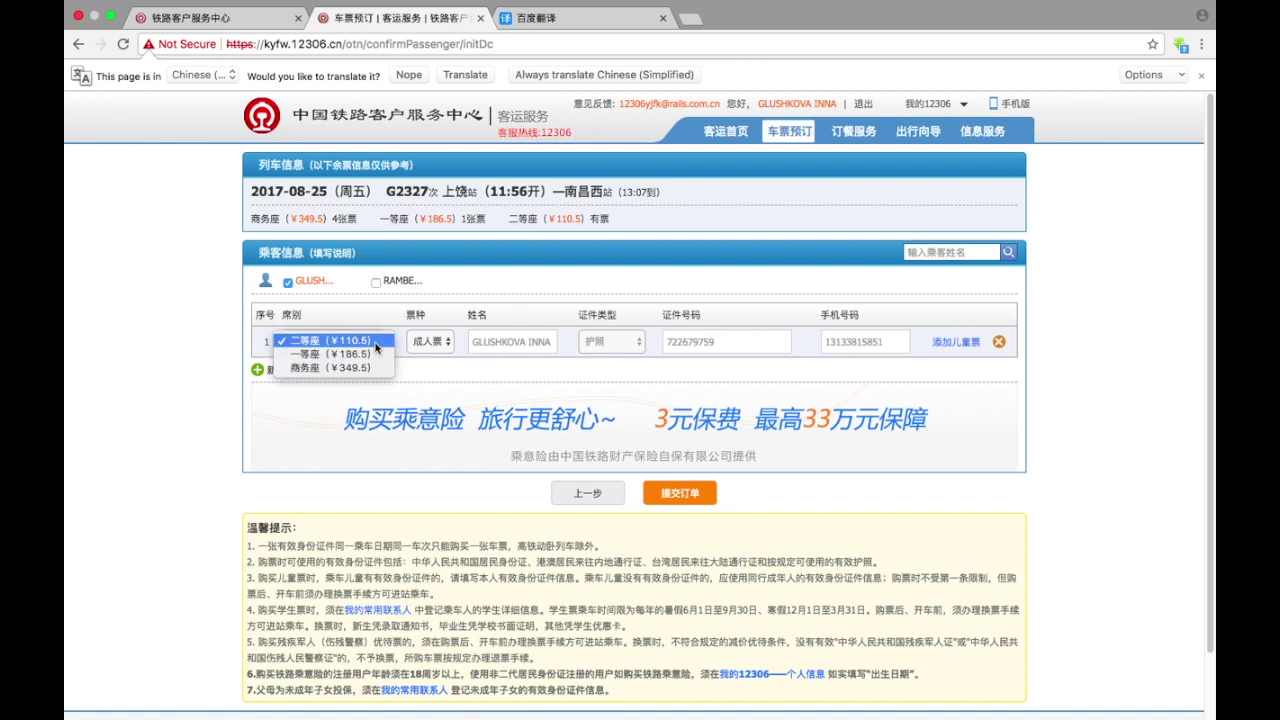
left_click(324, 344)
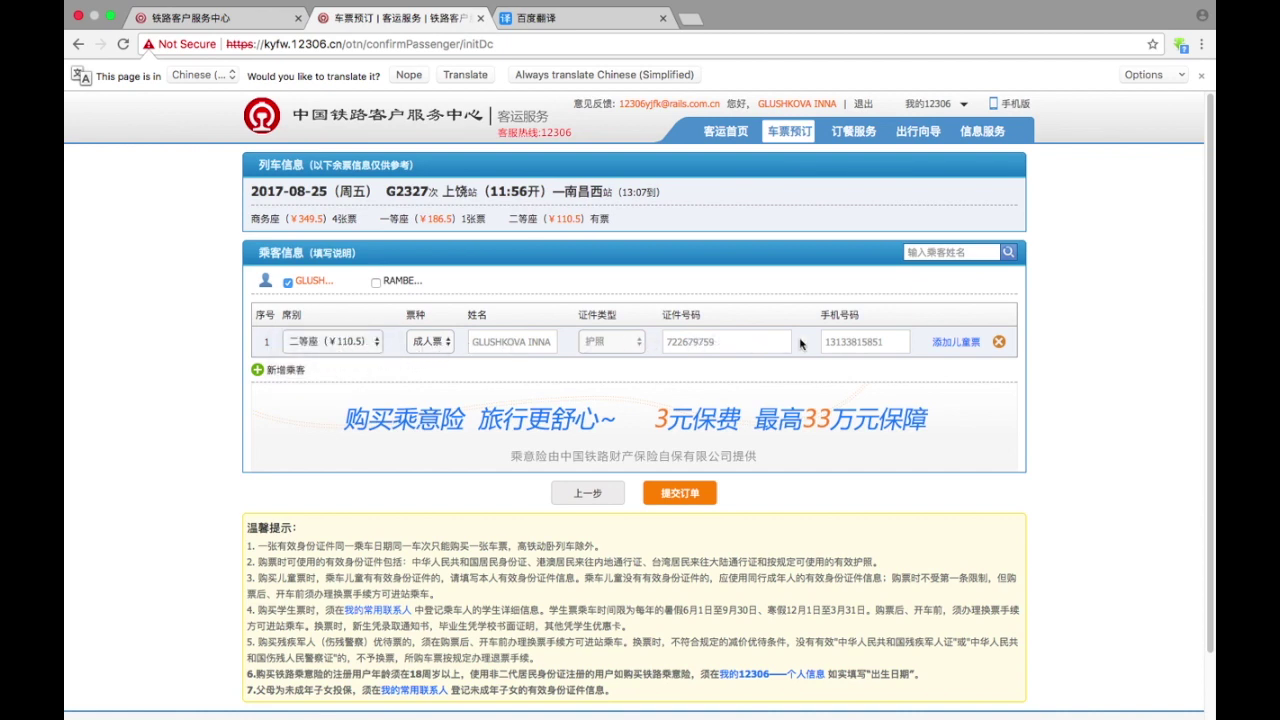
left_click(684, 493)
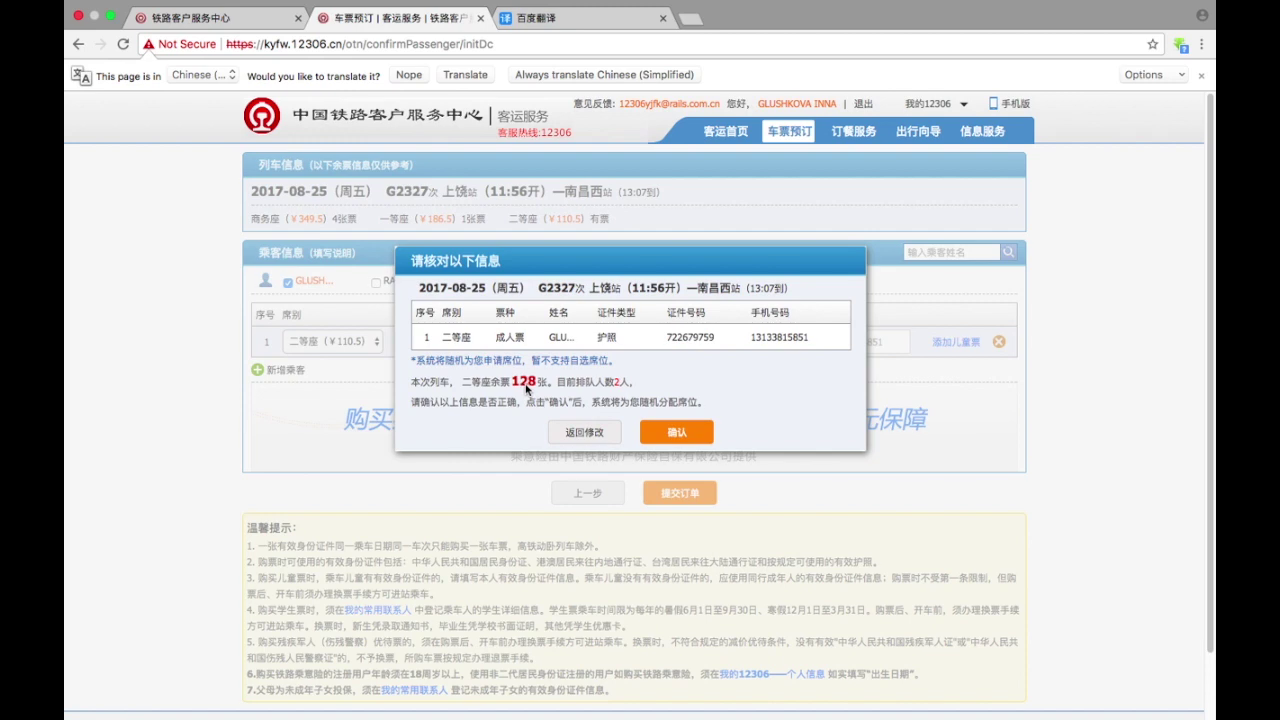
- Confirm the G2327 order, dismiss the insurance popup, and tick railway travel insurance
left_click(666, 432)
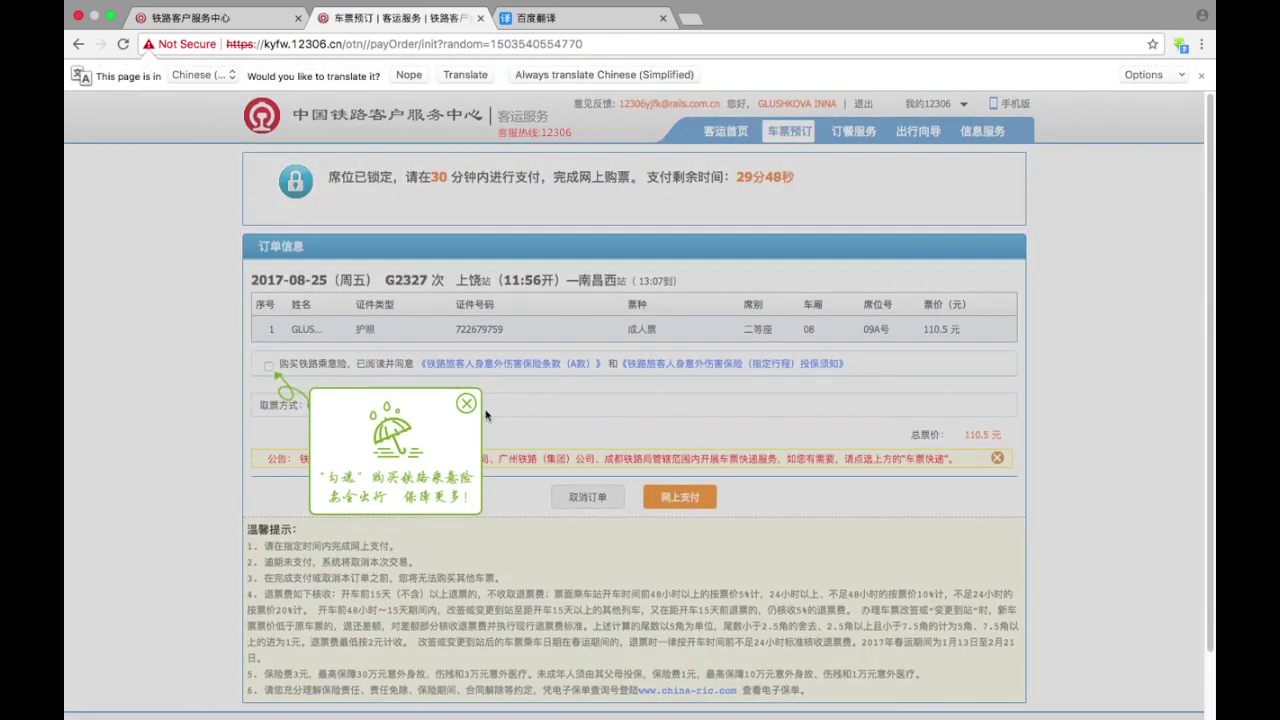
left_click(465, 404)
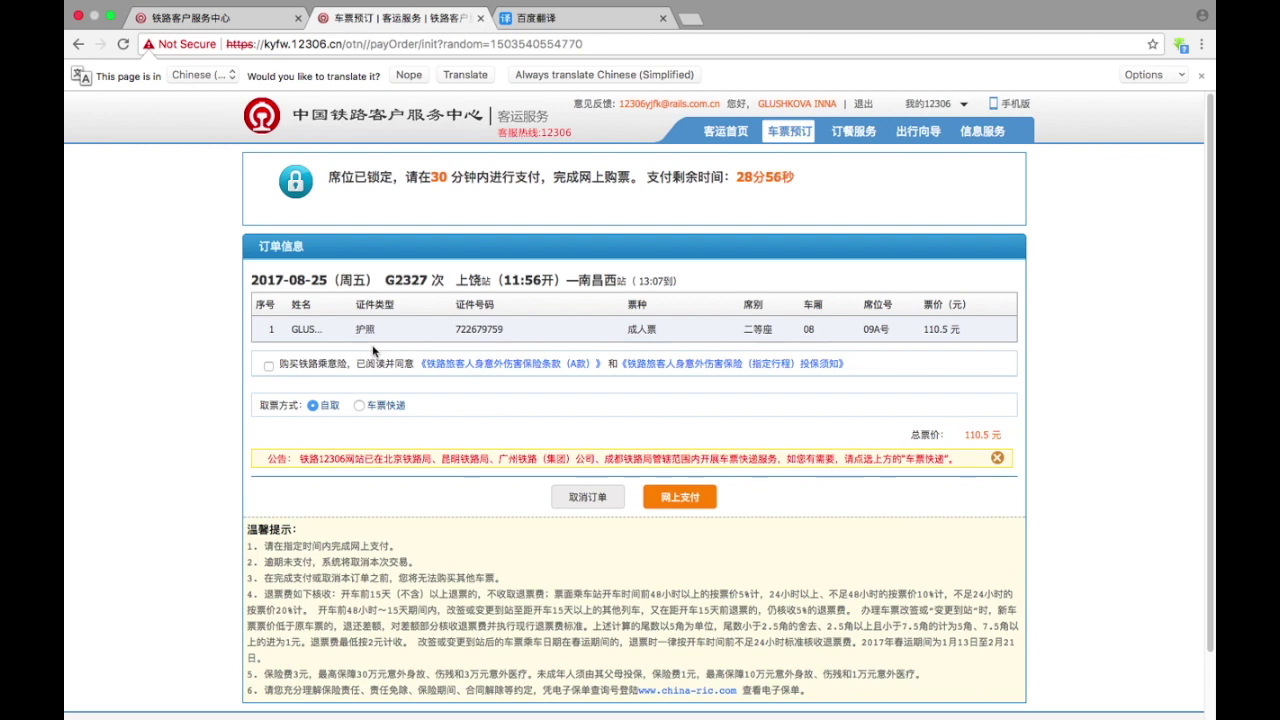
left_click(268, 366)
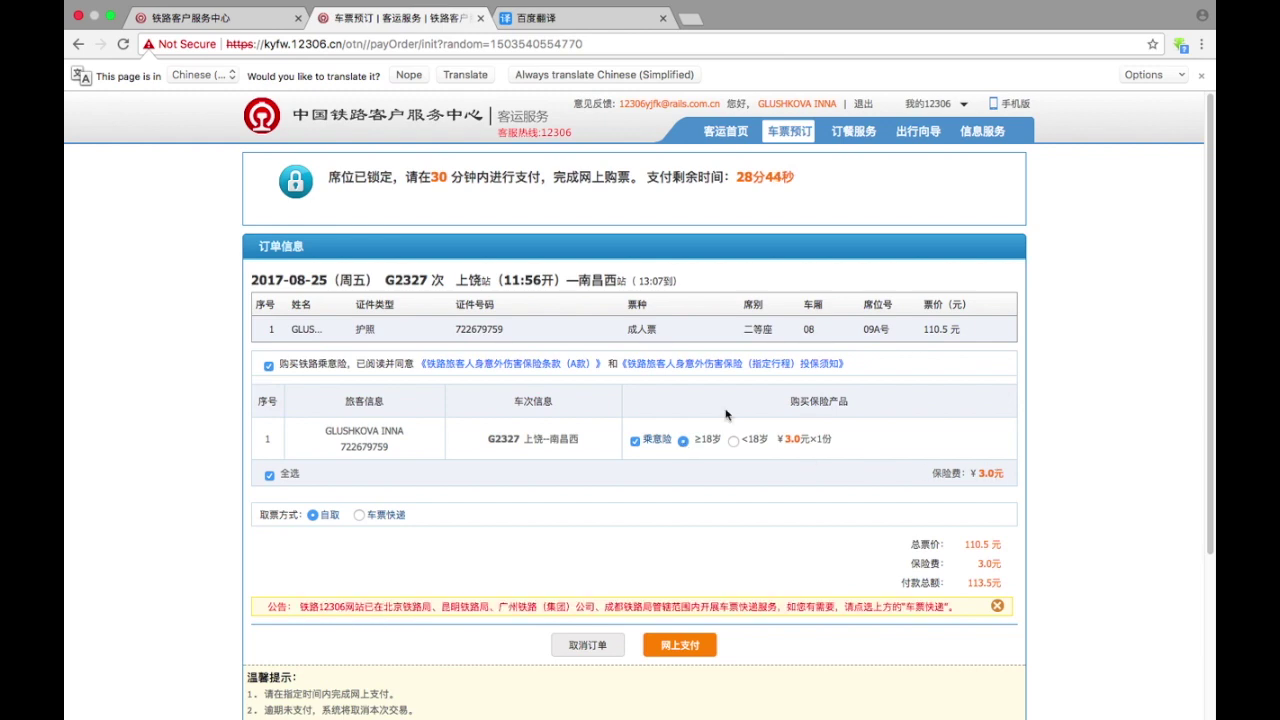
- Keep the adult (≥18岁) insurance option, bringing the total to ¥113.5, and start online payment
left_click(734, 442)
left_click(683, 441)
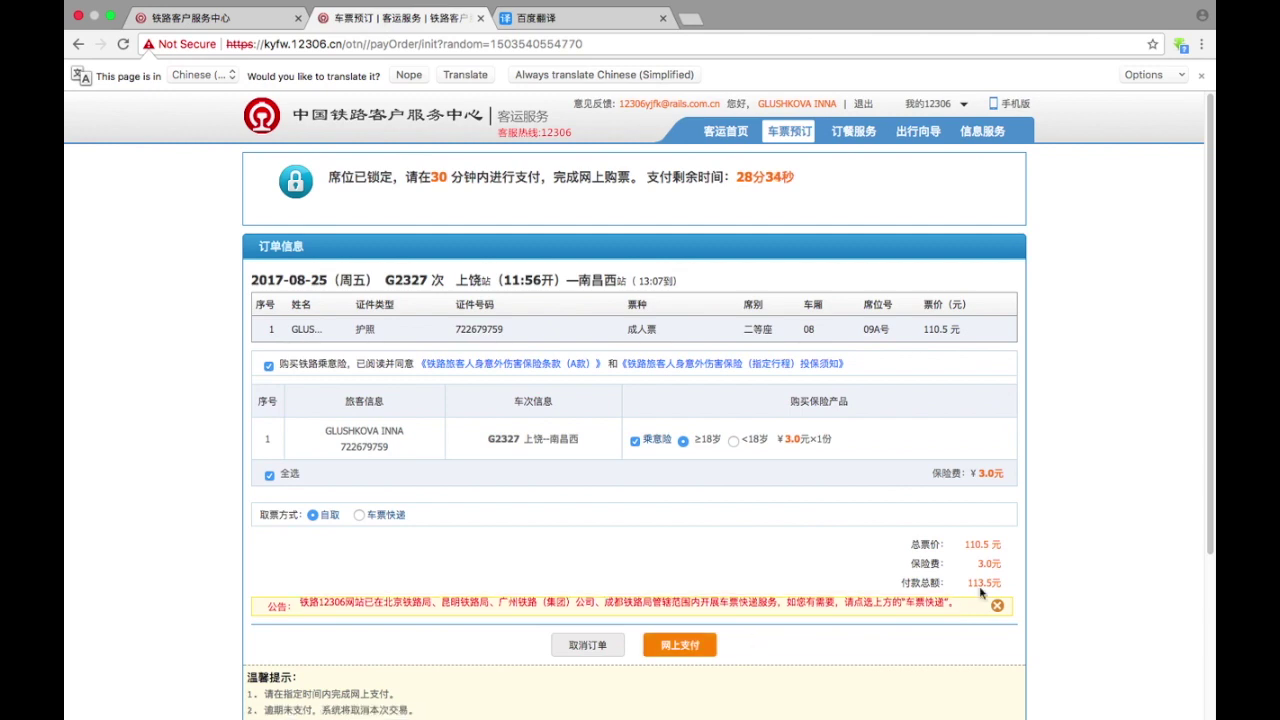
left_click(684, 648)
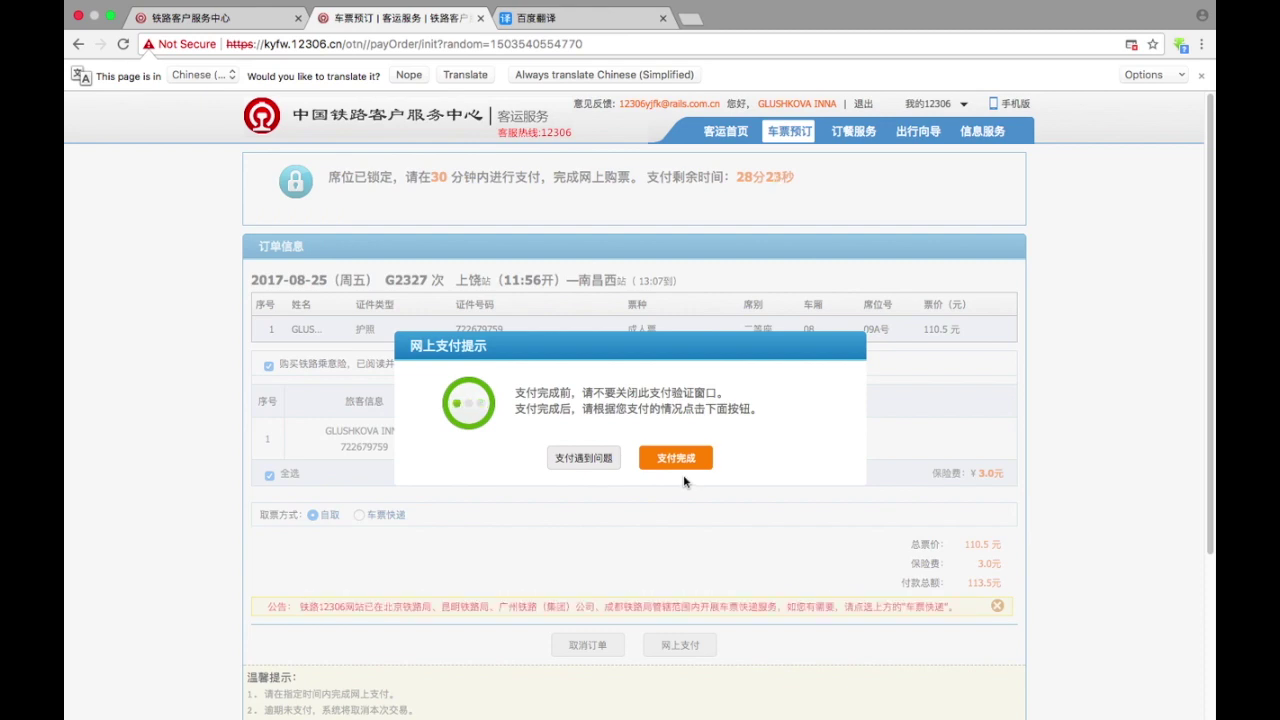
- Acknowledge the unpaid notice, resume the pending order, and open the payment platform for ¥113.5
left_click(674, 459)
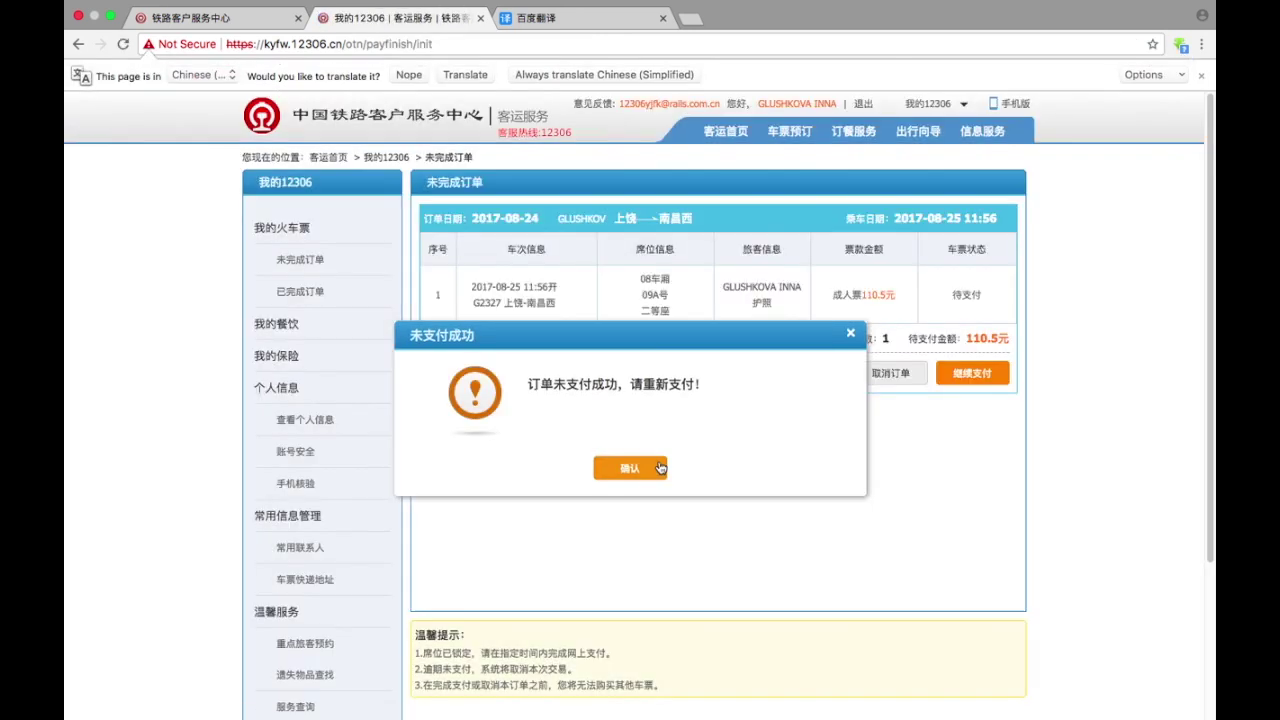
left_click(632, 467)
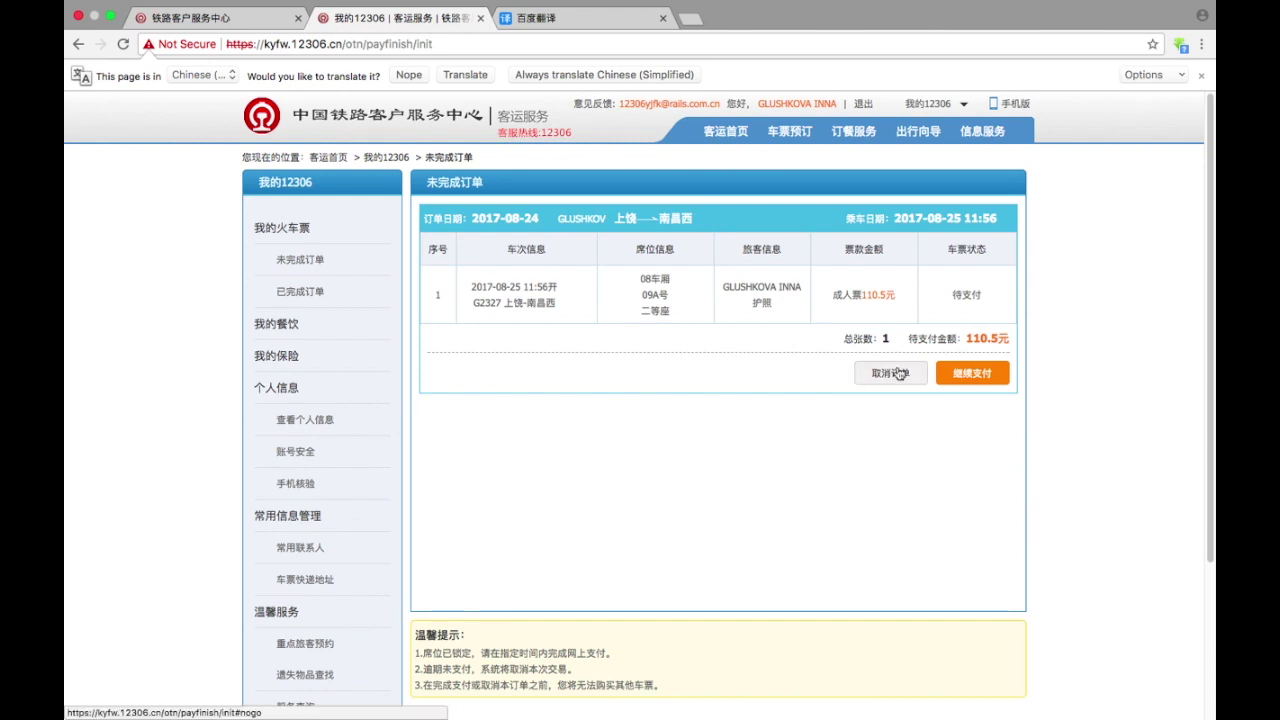
left_click(968, 376)
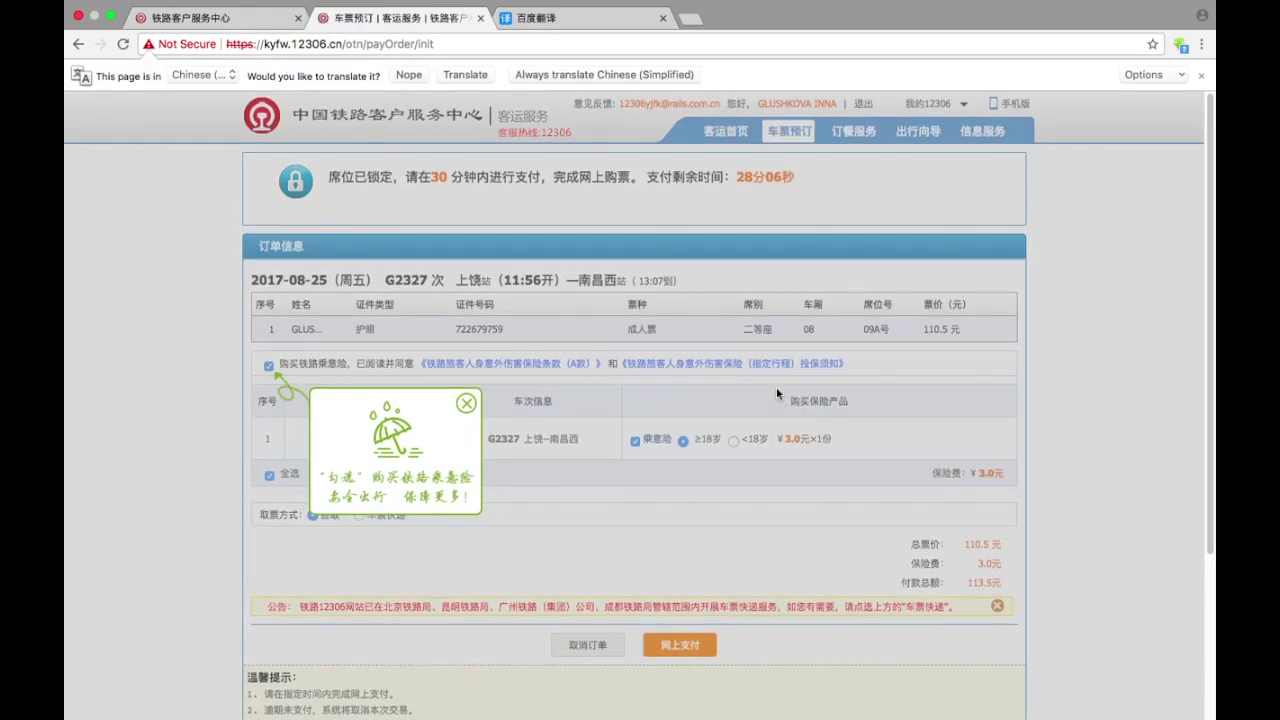
left_click(460, 403)
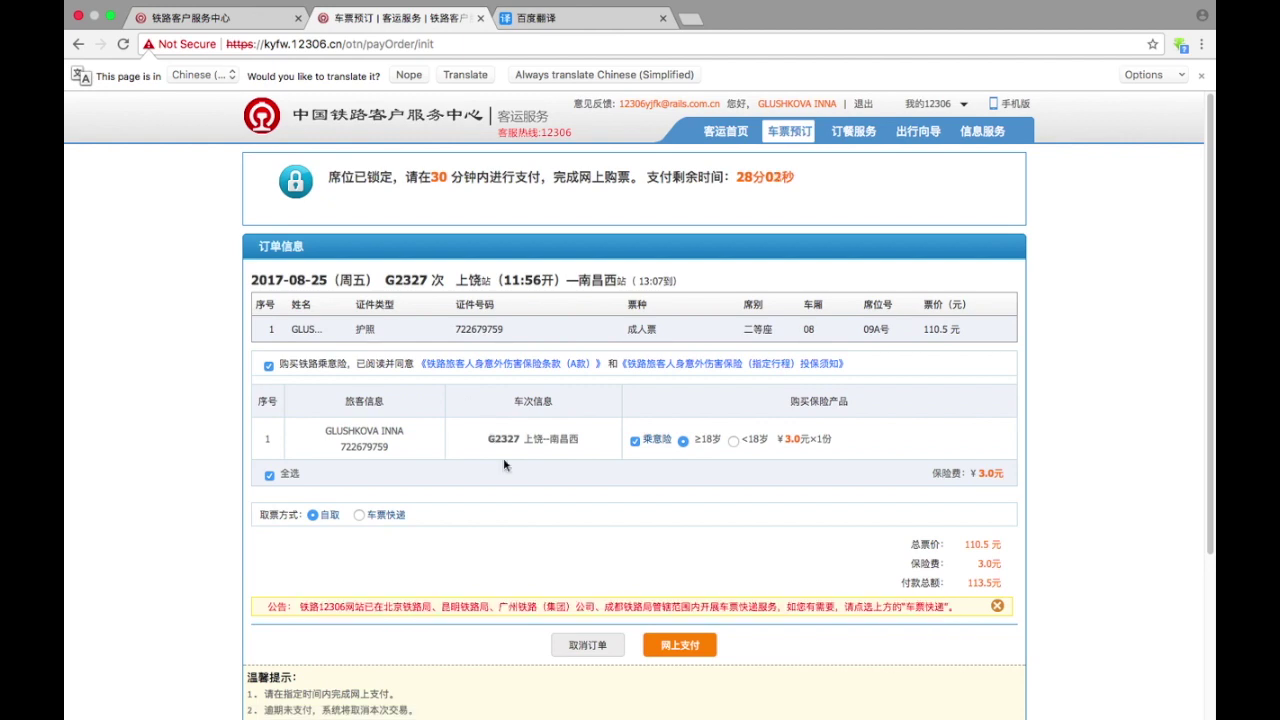
scroll(562, 475, "down", 2)
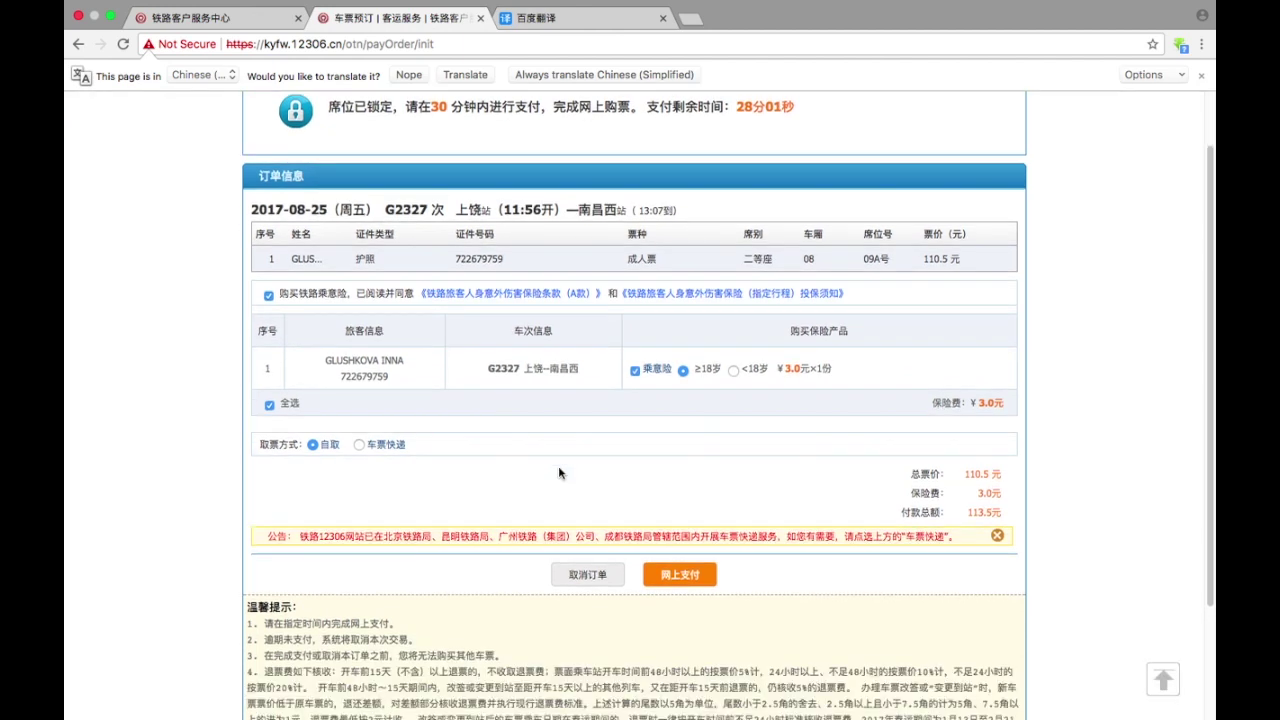
left_click(679, 575)
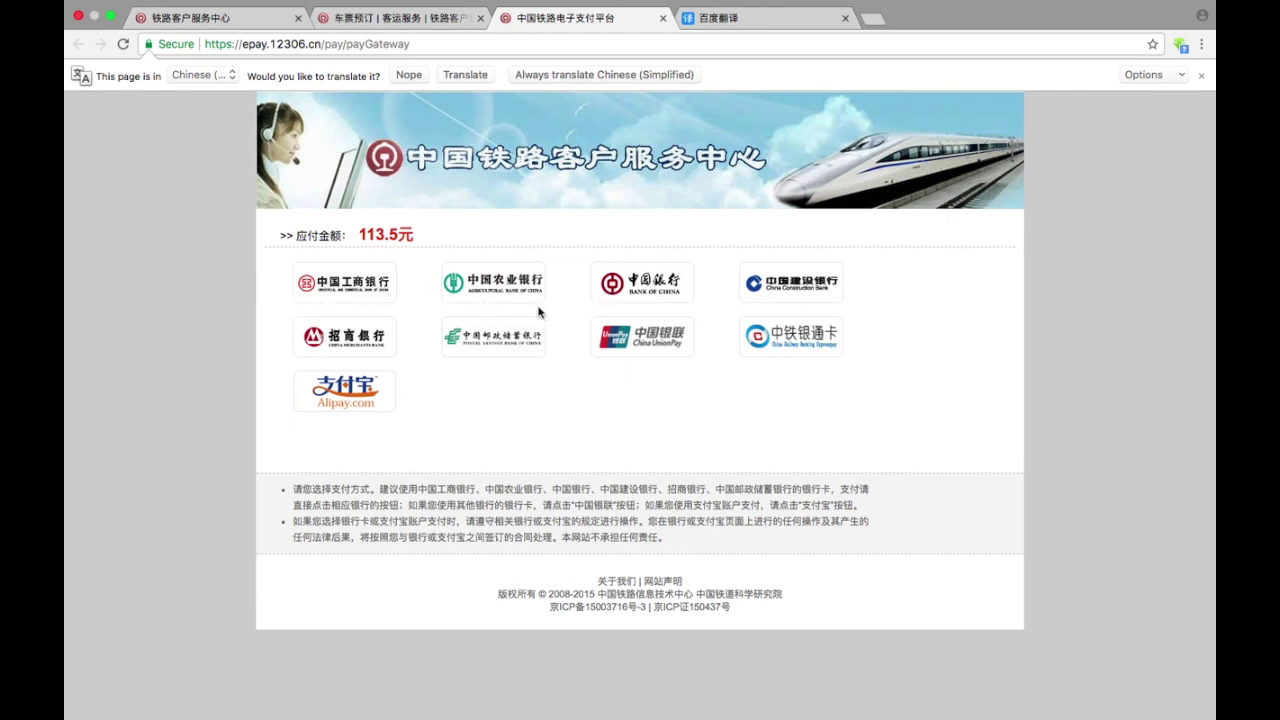
- Pay the ¥113.5 with Alipay
left_click(324, 392)
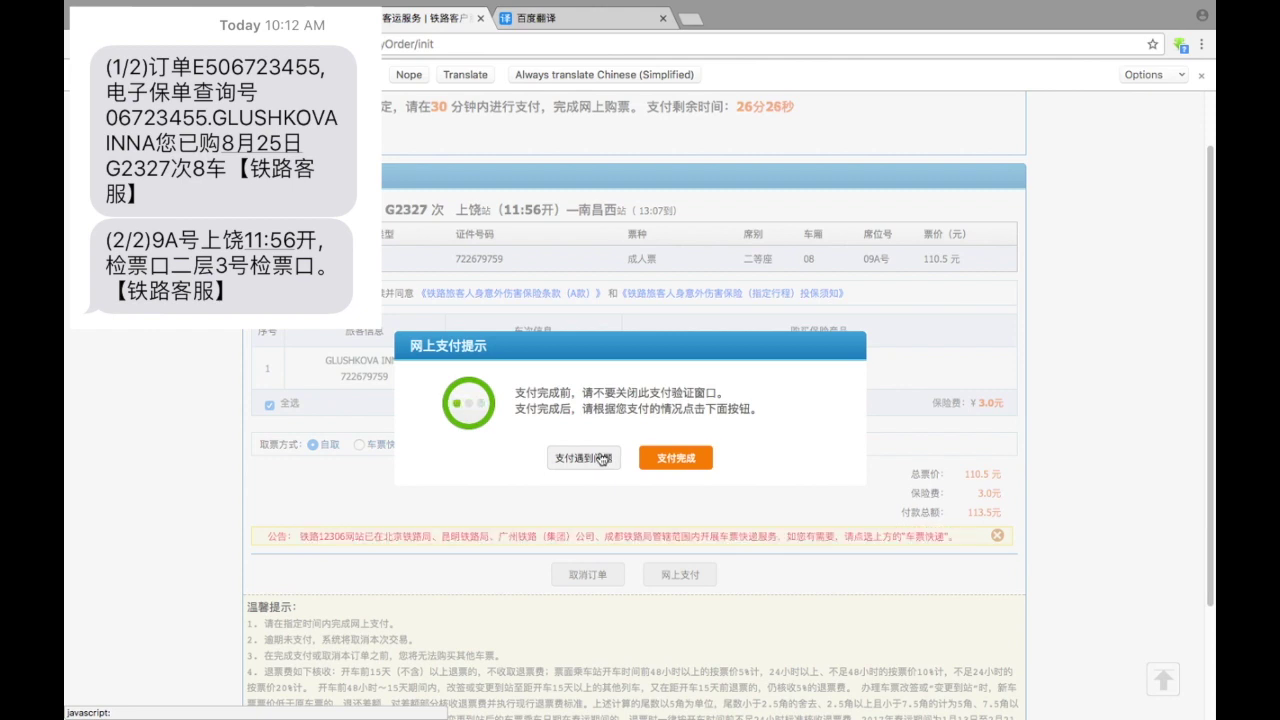
- Close the payment prompt through the payment-problem notice, translate the page to English, and open Completed orders
left_click(601, 459)
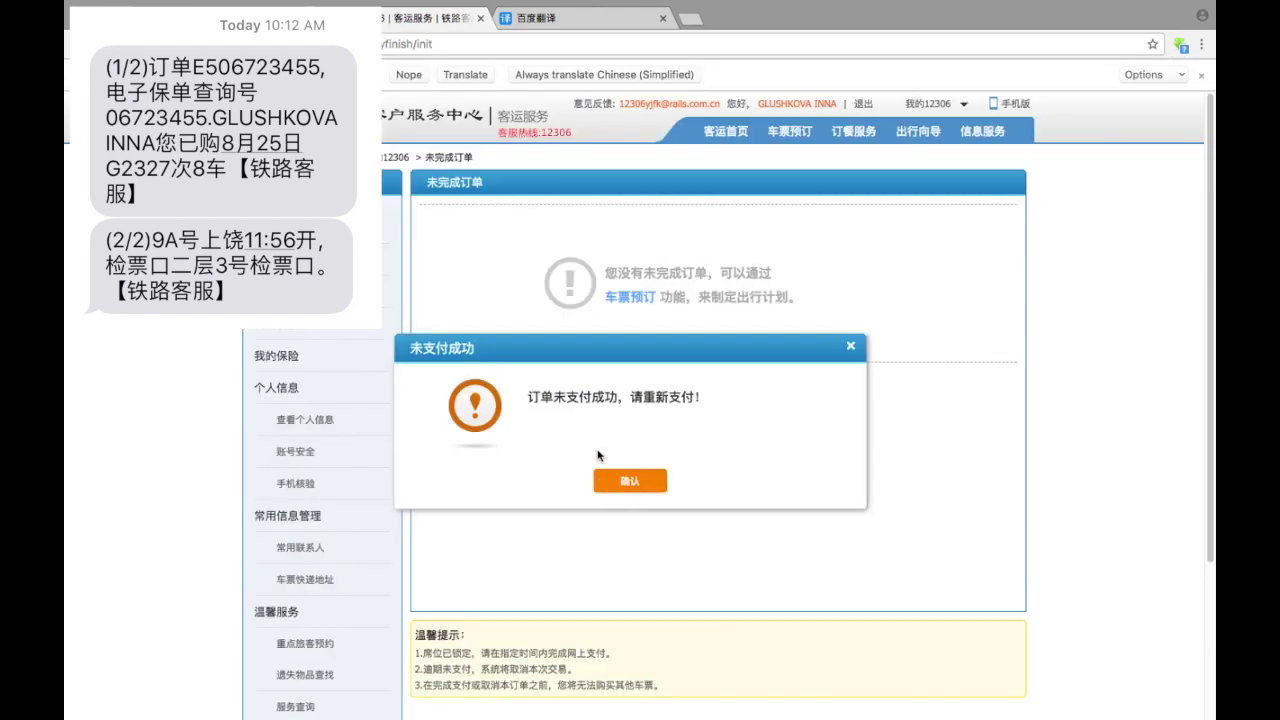
left_click(631, 480)
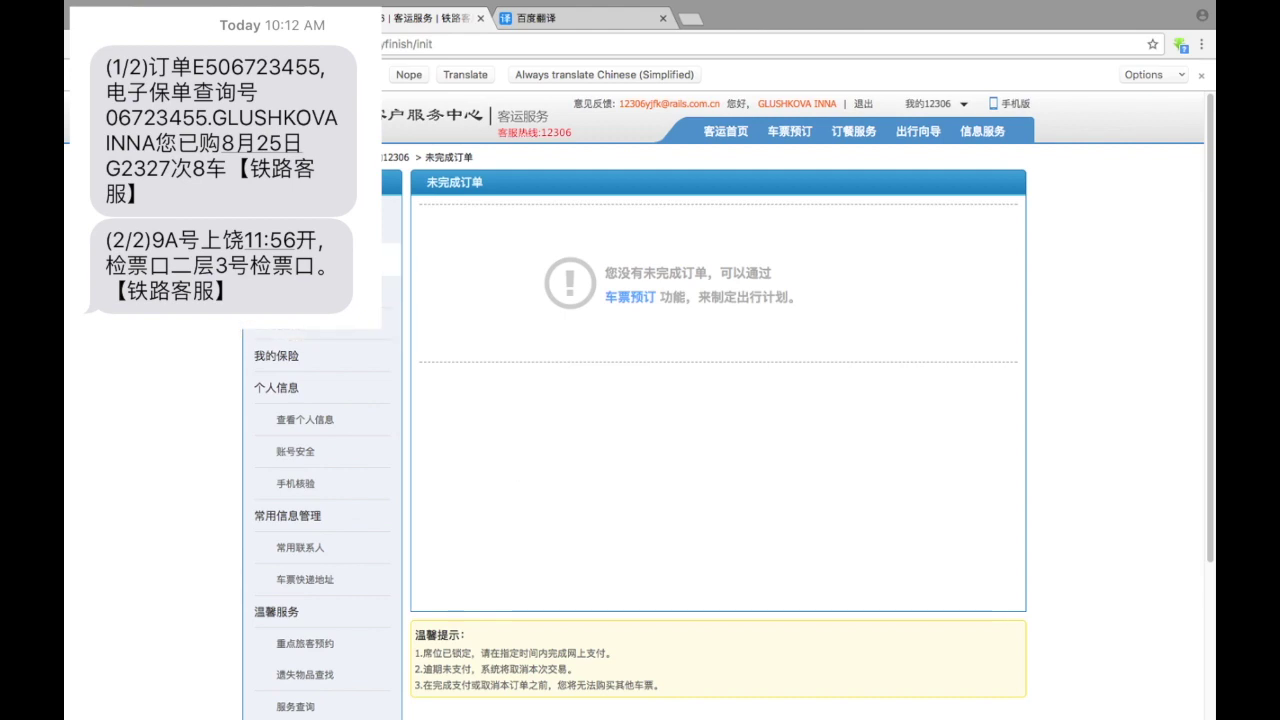
right_click(187, 267)
left_click(224, 376)
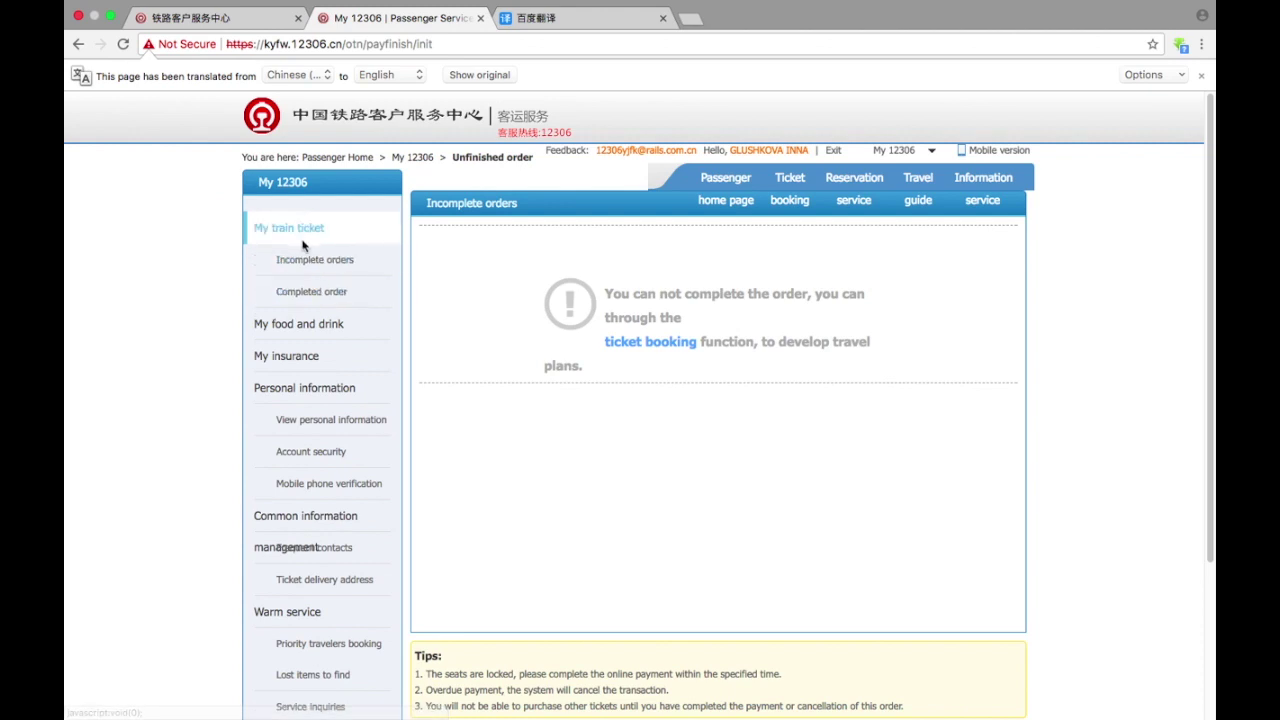
left_click(314, 290)
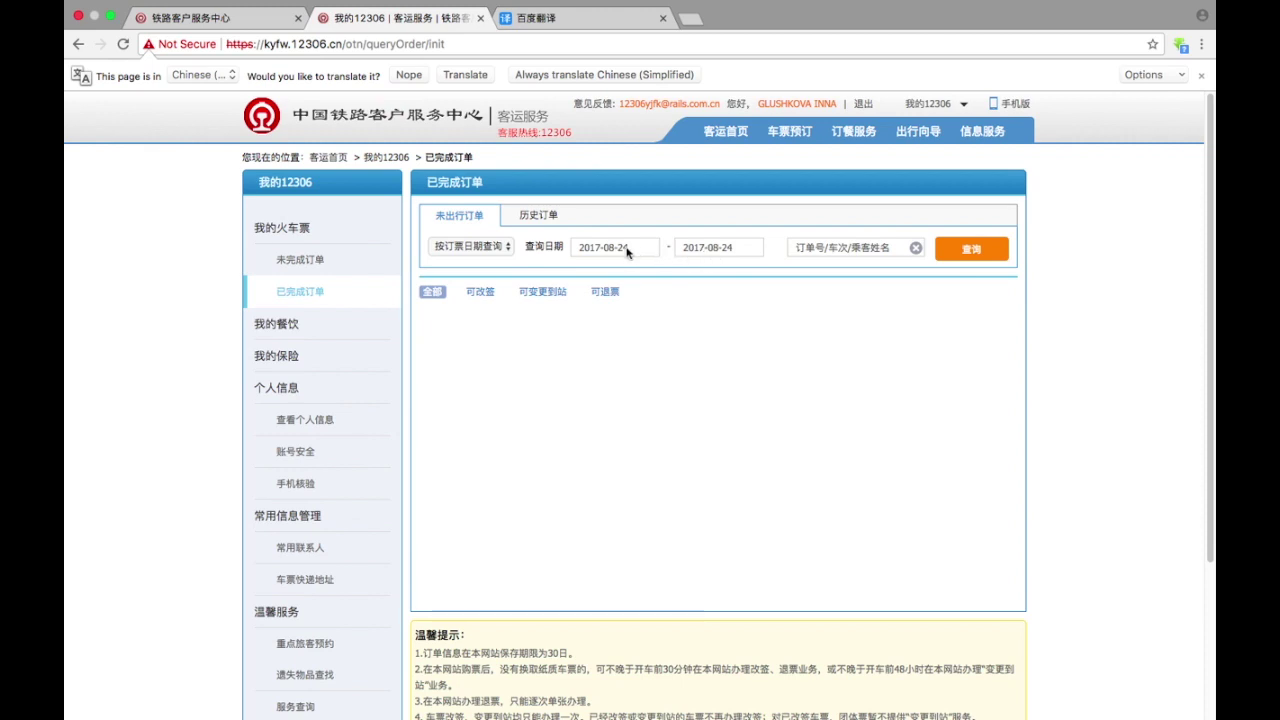
- Extend the order search end date to 2017-08-31 and rerun the search
left_click(752, 250)
left_click(807, 382)
left_click(966, 249)
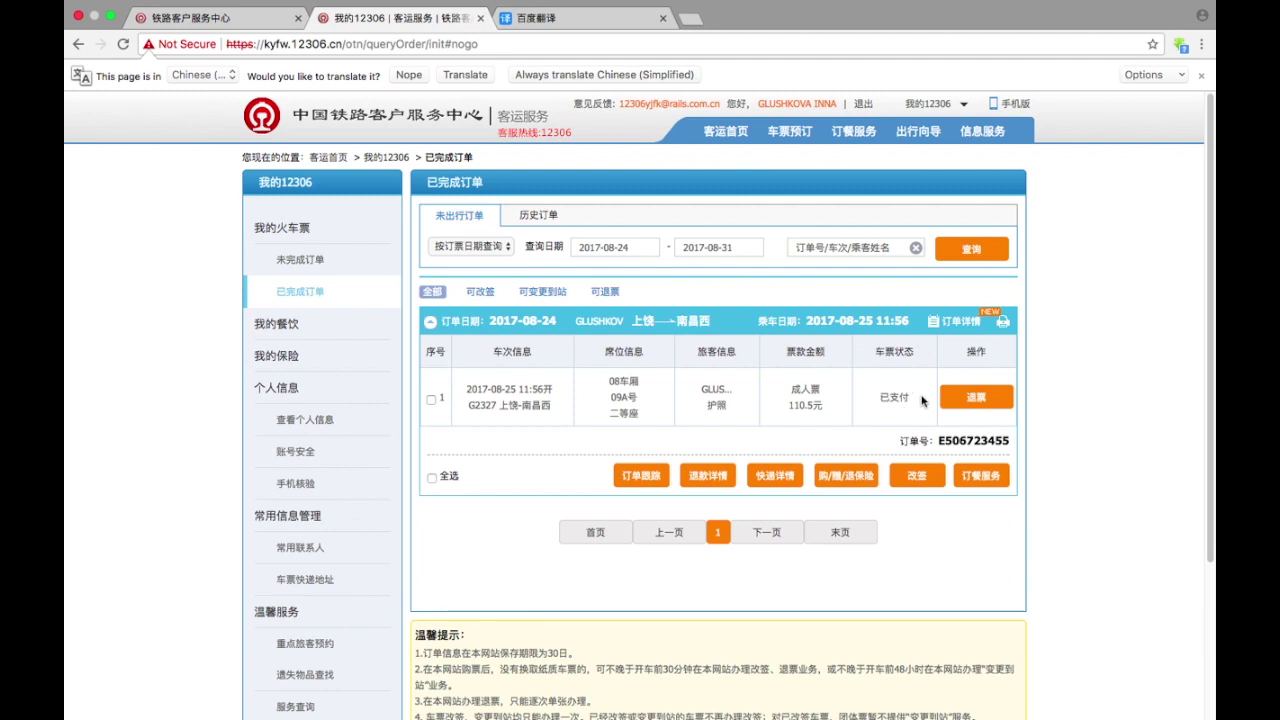
- Translate the completed orders into English and preview the G2327 refund of ¥102.5
right_click(1058, 404)
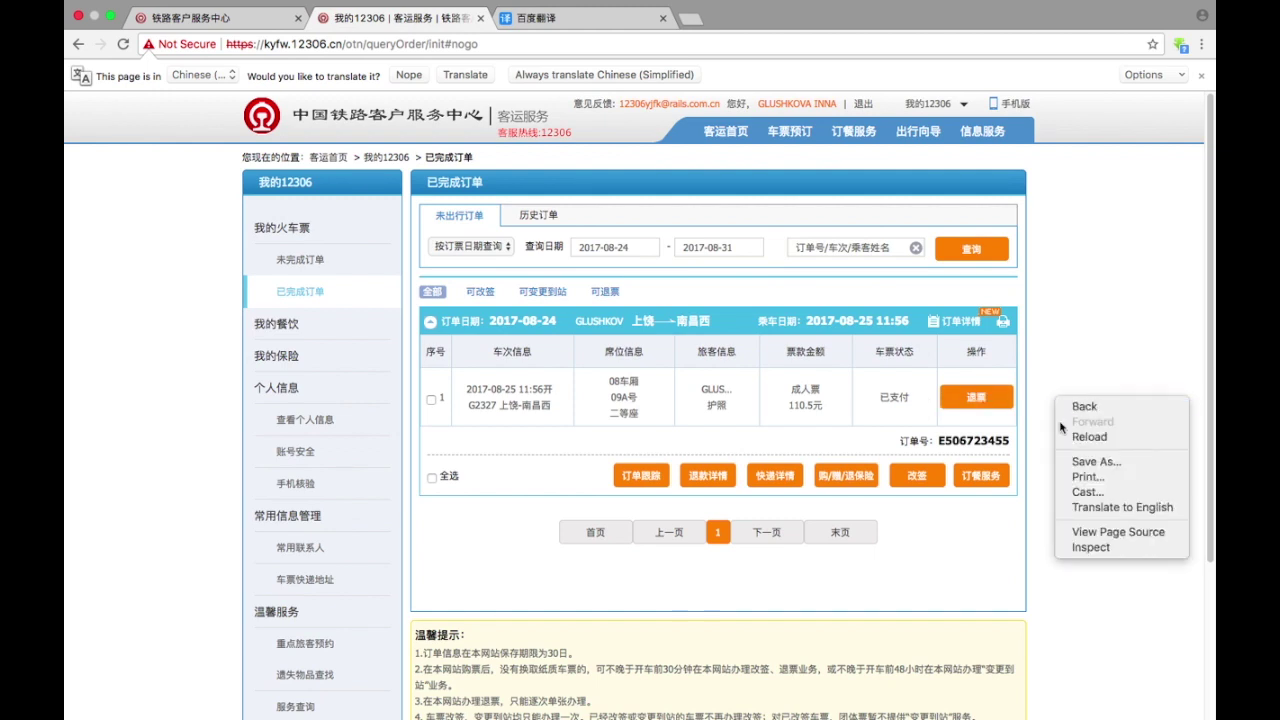
left_click(1089, 509)
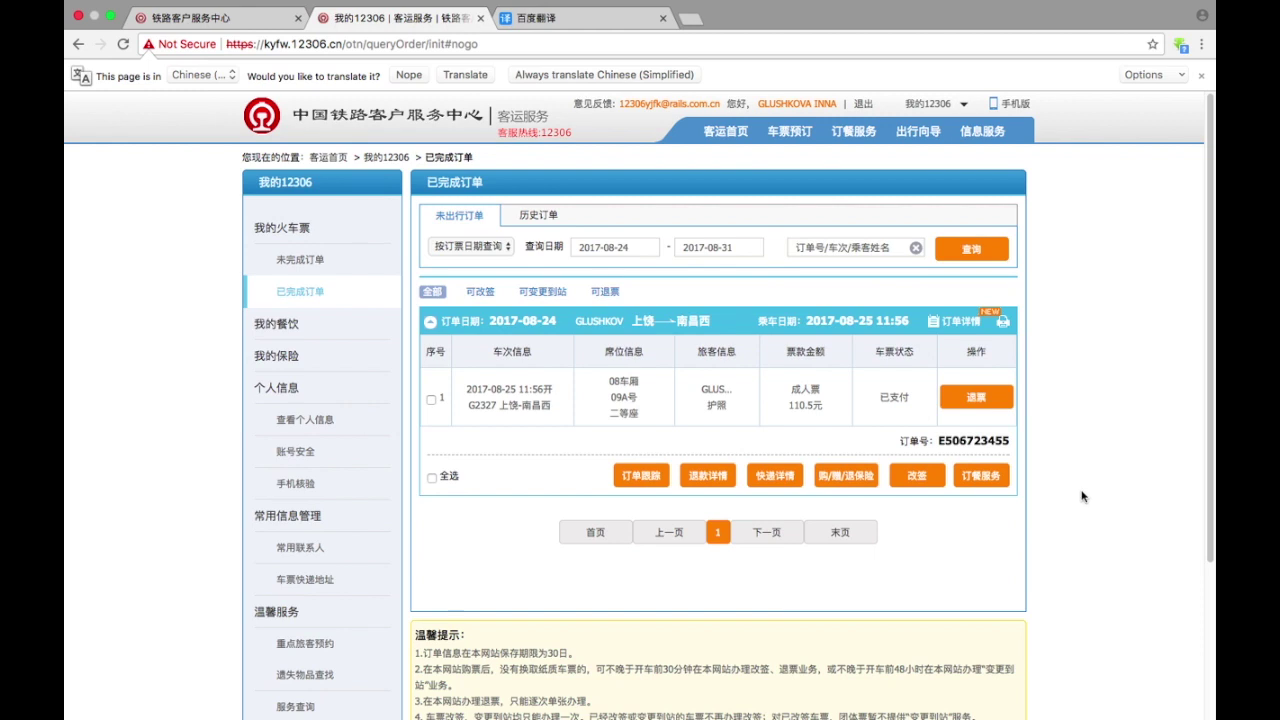
left_click(969, 491)
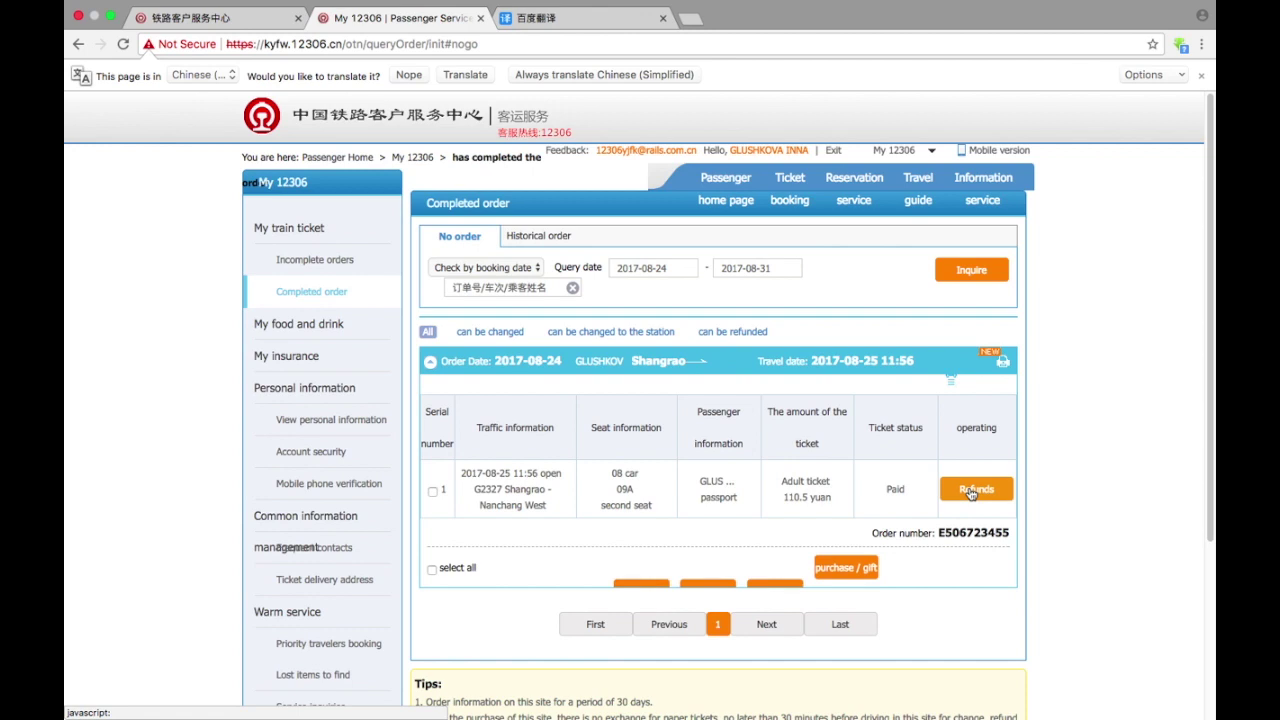
left_click(969, 491)
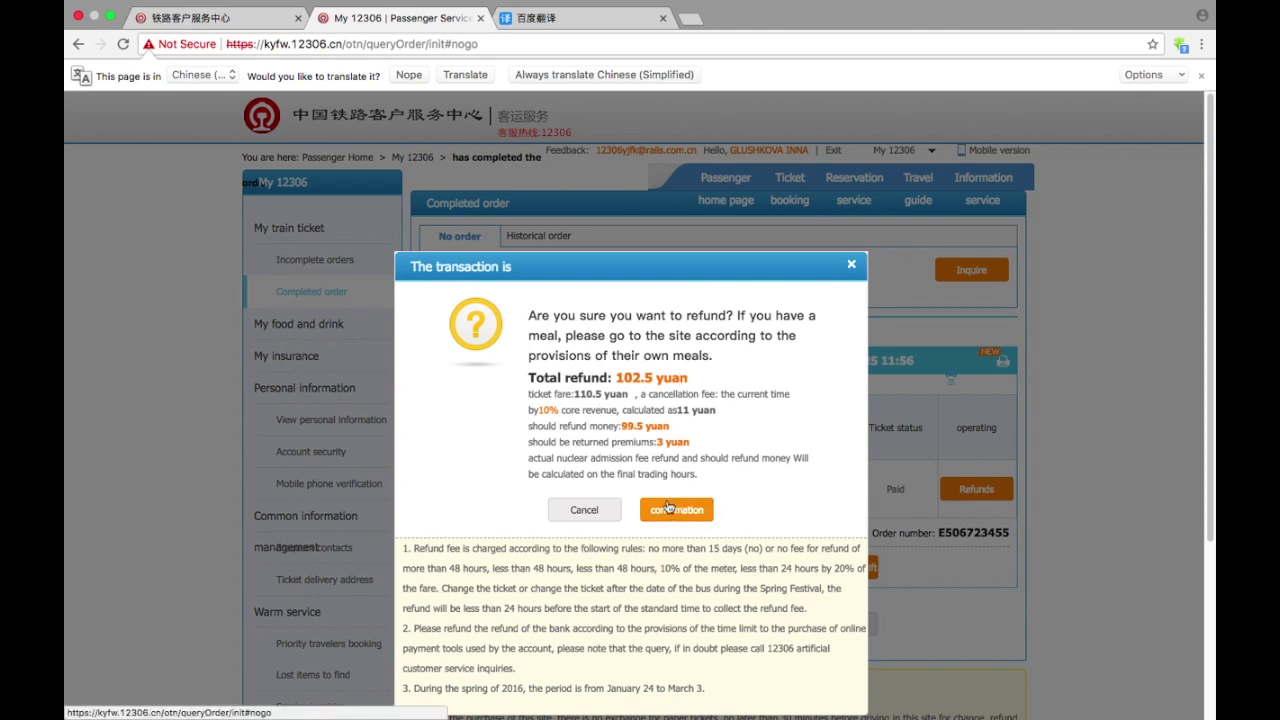
- Cancel the refund so the G2327 ticket stays Paid at ¥110.5
left_click(588, 513)
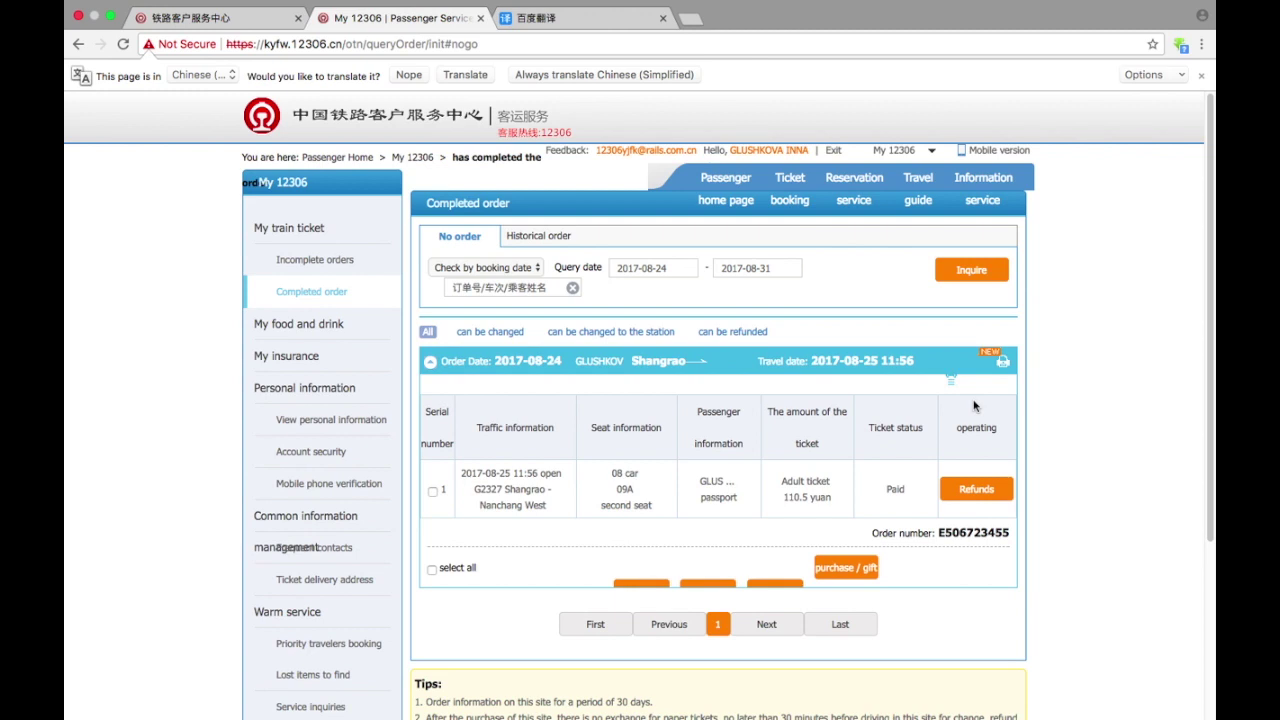
mouse_move(68, 1)
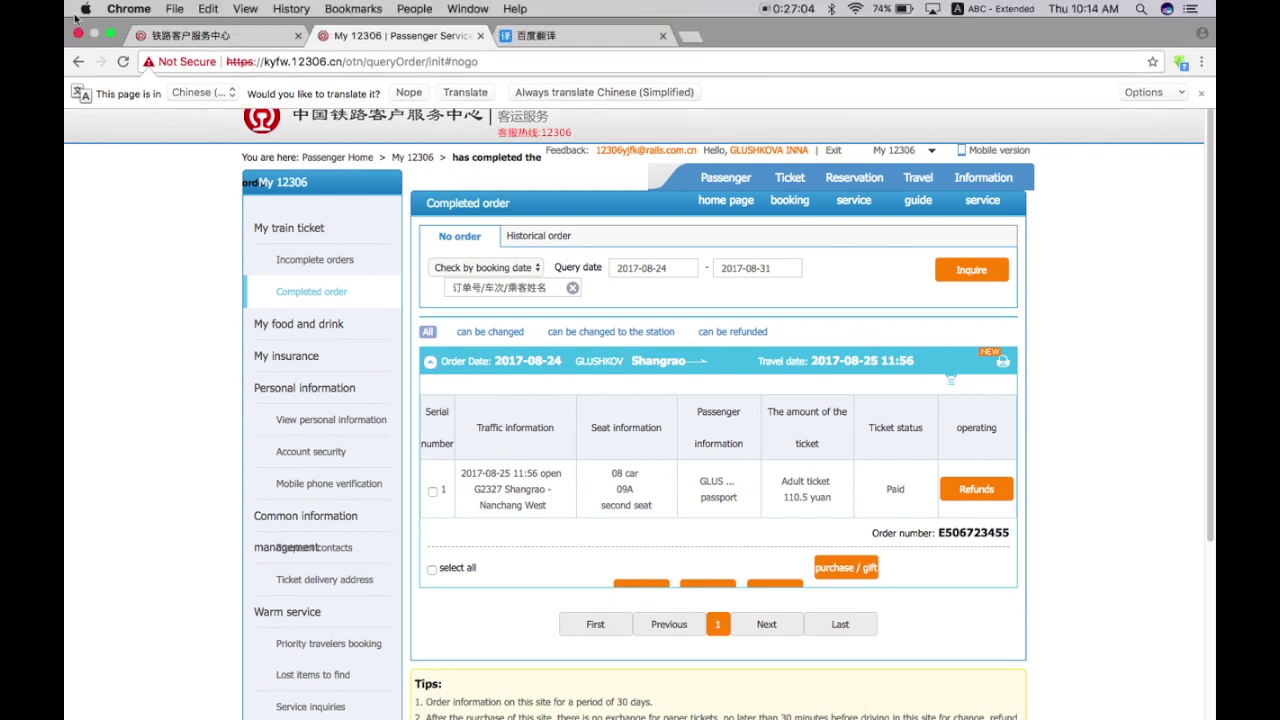